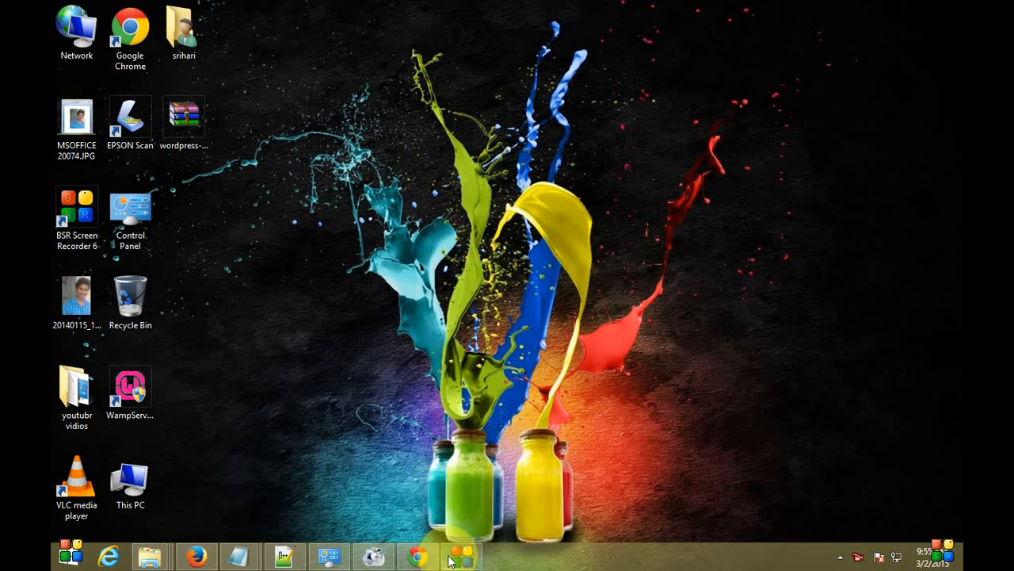
Switch to Chrome and search the web for wamp.
left_click(416, 559)
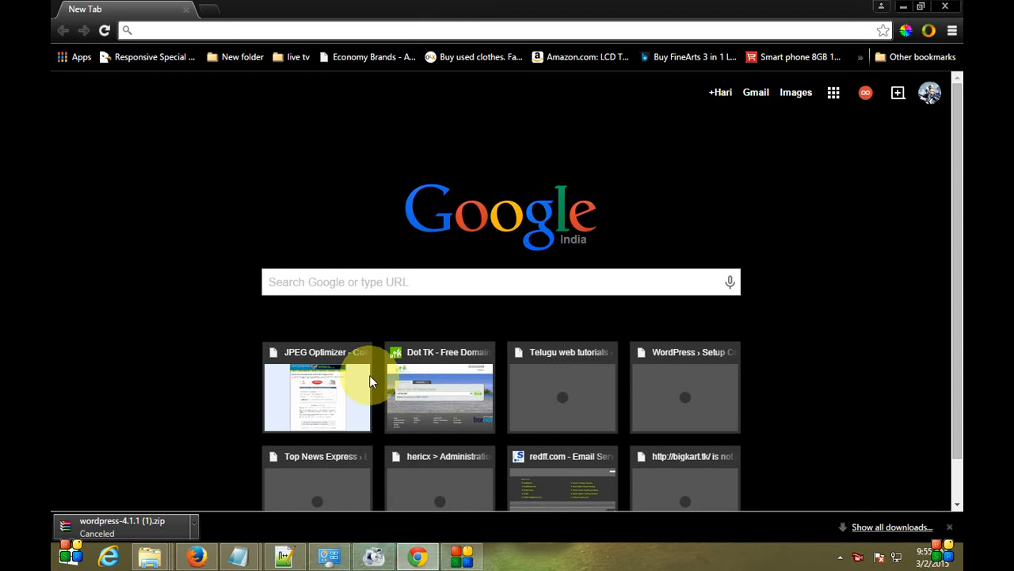
type("wamp")
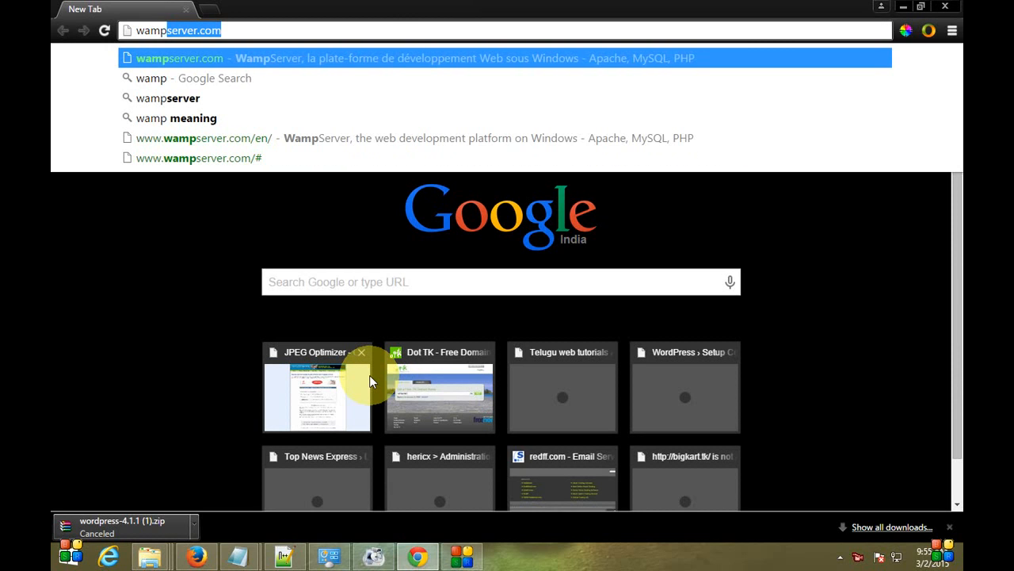
key("Right")
key("BackSpace")
key("BackSpace")
key("BackSpace")
key("BackSpace")
key("BackSpace")
key("BackSpace")
key("BackSpace")
key("BackSpace")
key("BackSpace")
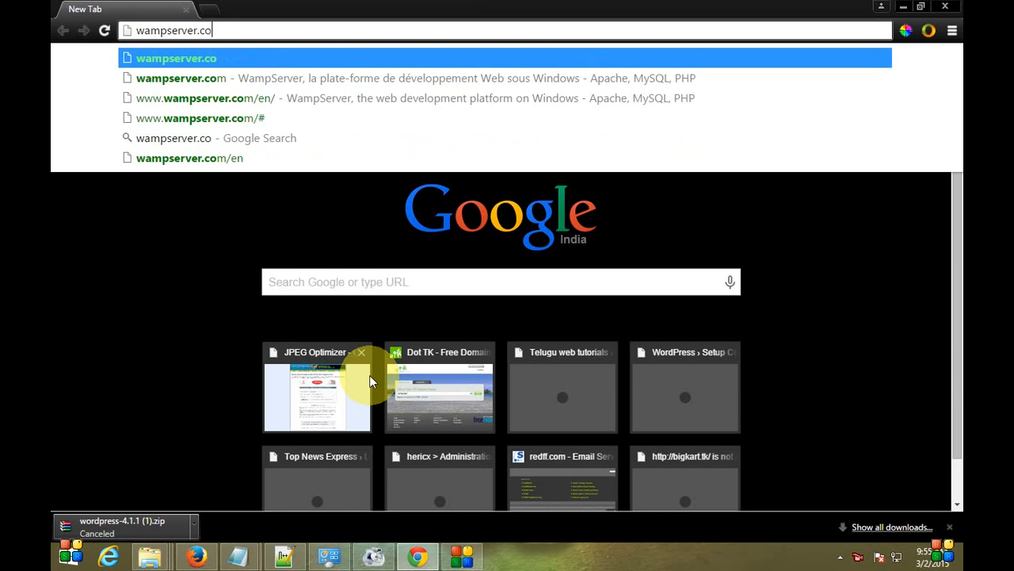
key("BackSpace")
key("Return")
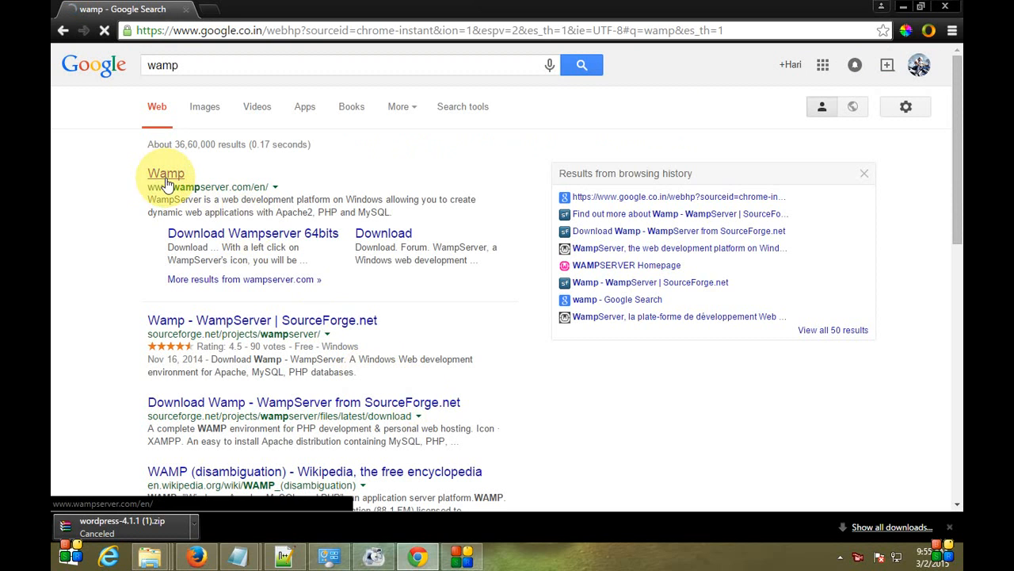
Open the English WampServer site's downloads section and bring up the download notice for WampServer (64 bits & PHP 5.5) 2.5.
left_click(156, 176)
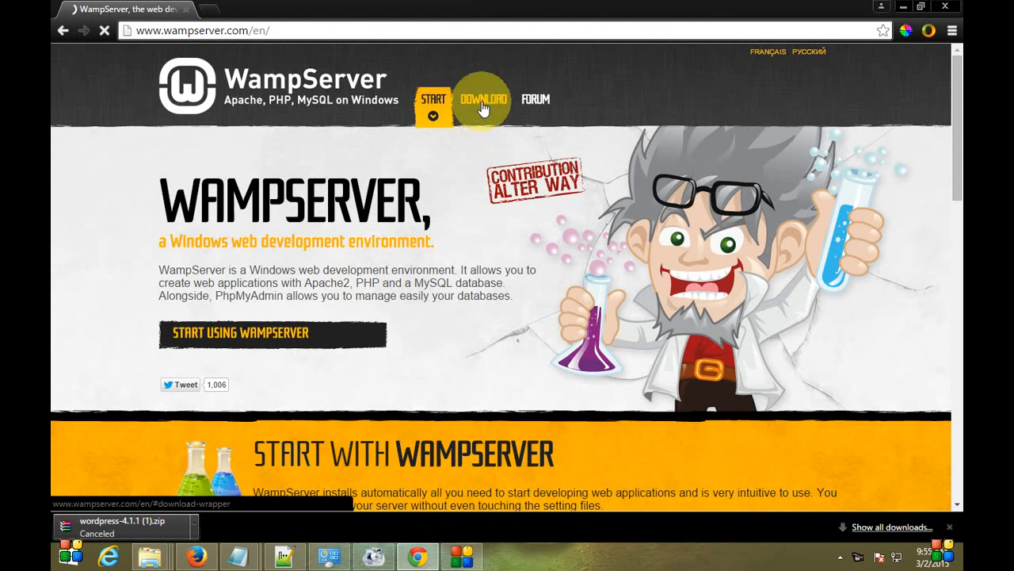
left_click(466, 107)
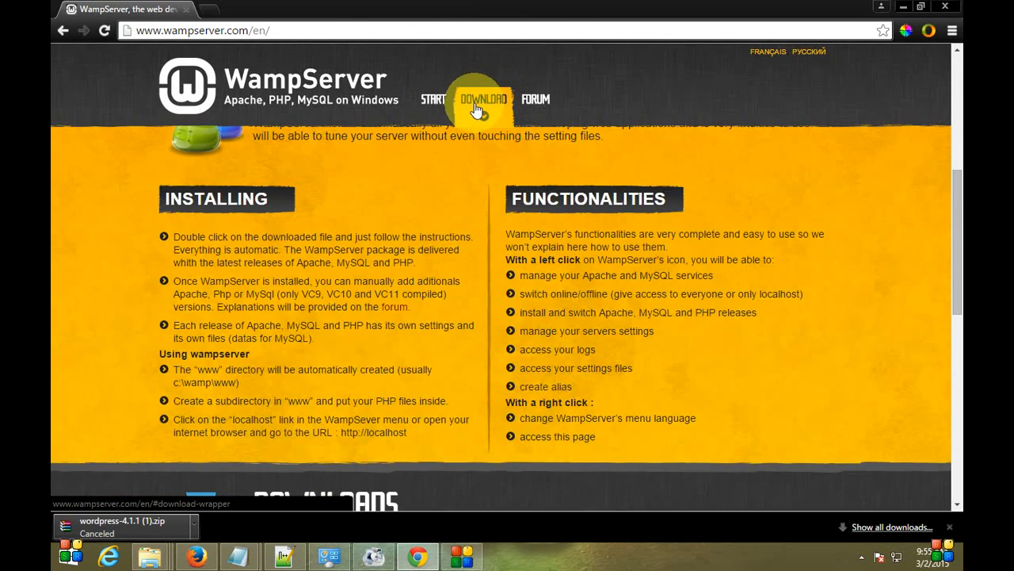
left_click(650, 352)
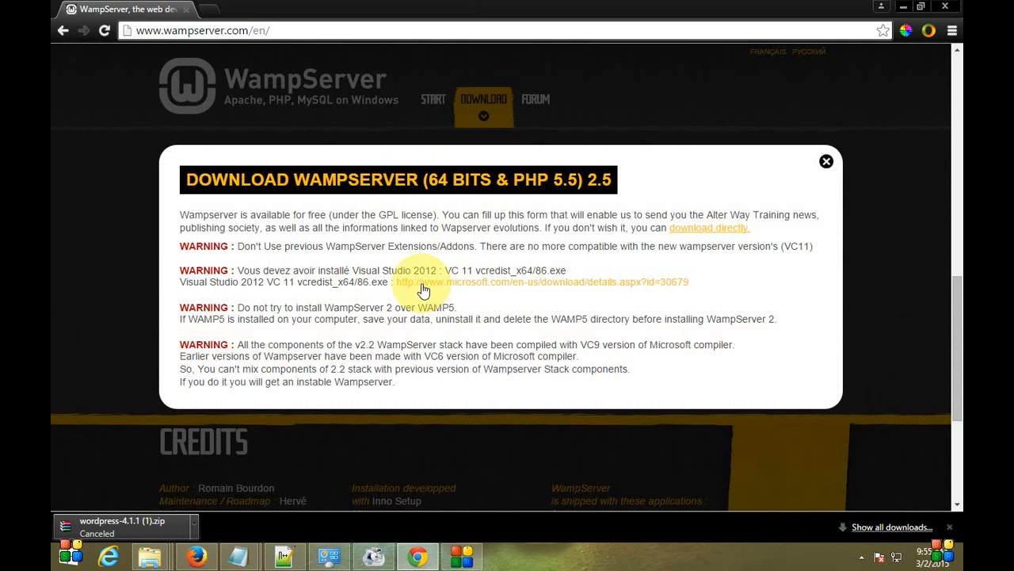
left_click(826, 162)
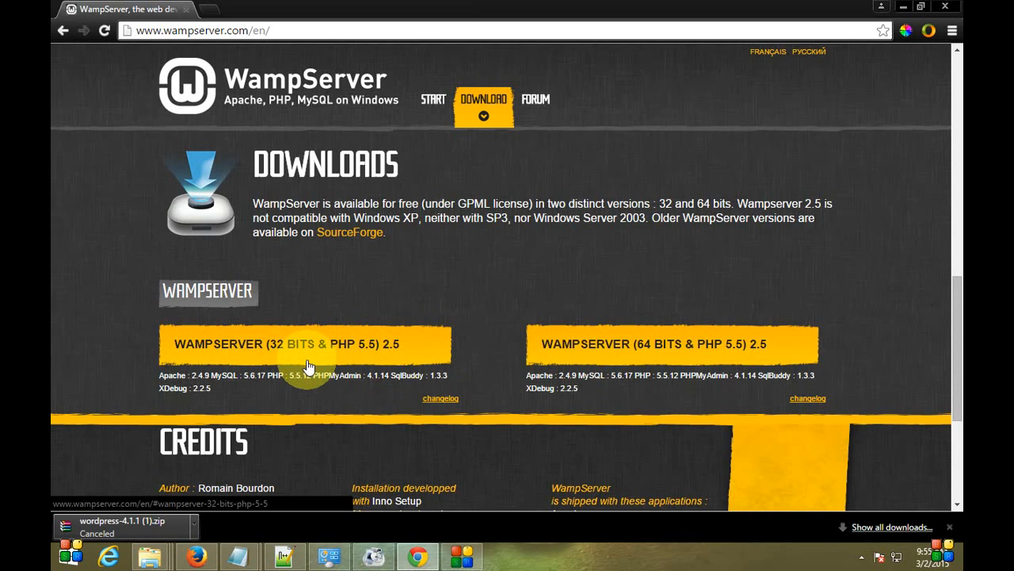
left_click(622, 347)
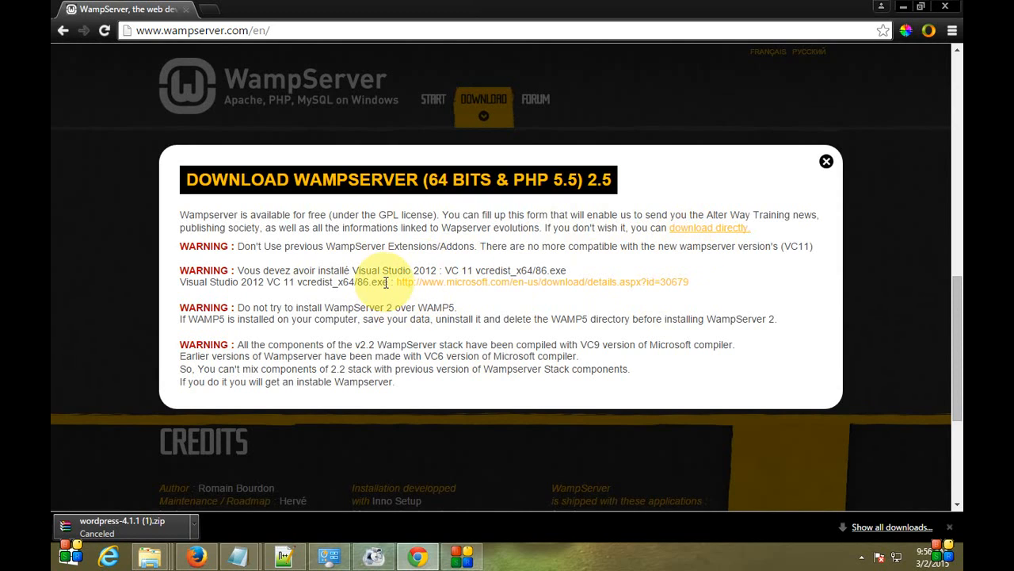
Start the direct download of the 64-bit WampServer 2.5 installer as a duplicate with a numbered file name, and cancel it.
left_click_drag(352, 274, 432, 273)
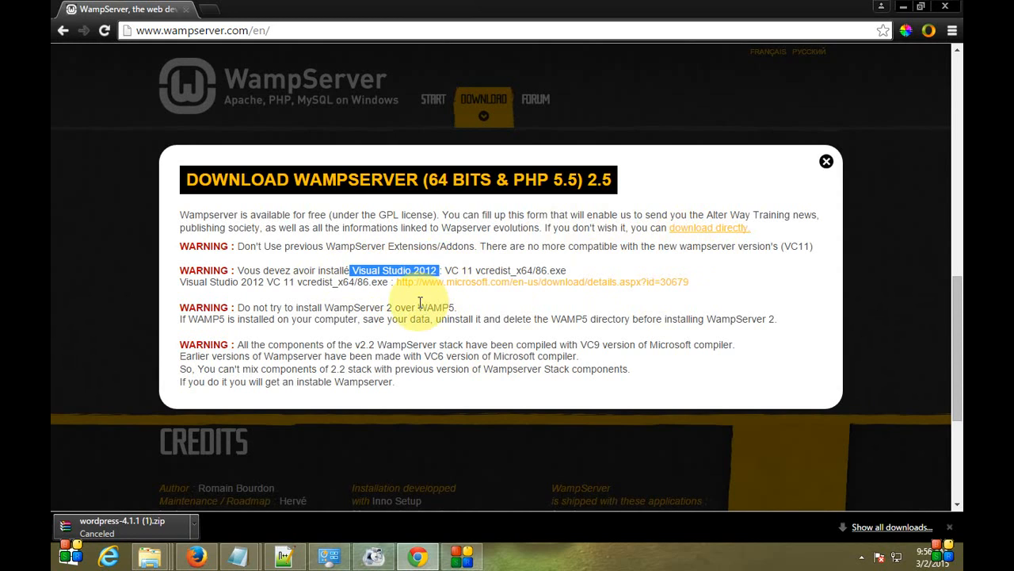
left_click(417, 307)
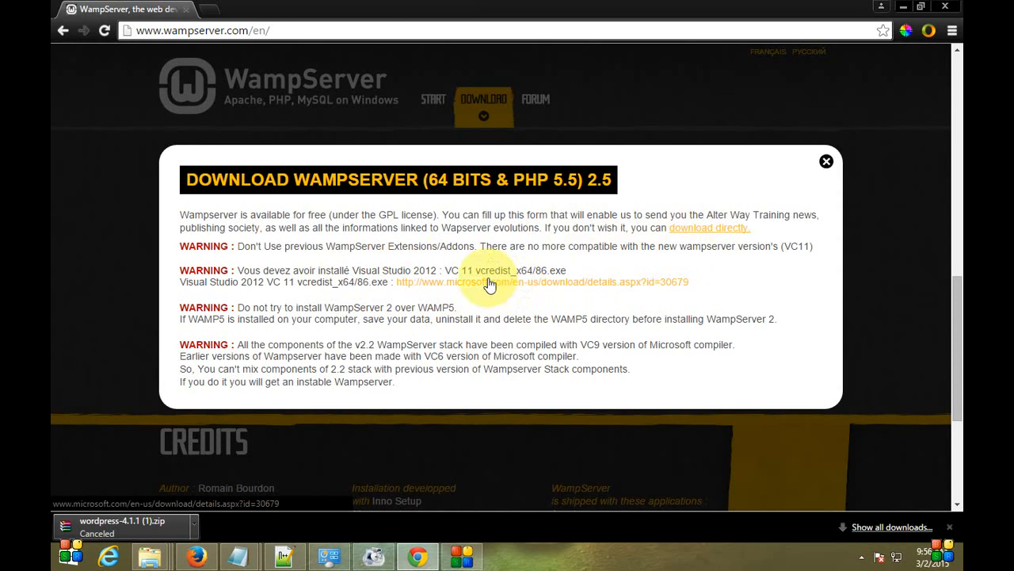
left_click(688, 228)
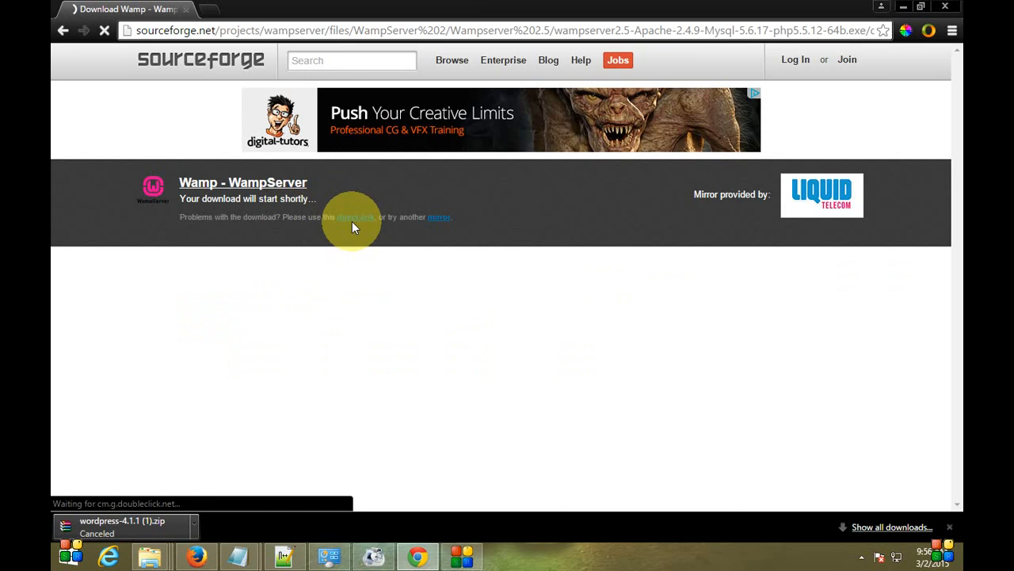
left_click(352, 227)
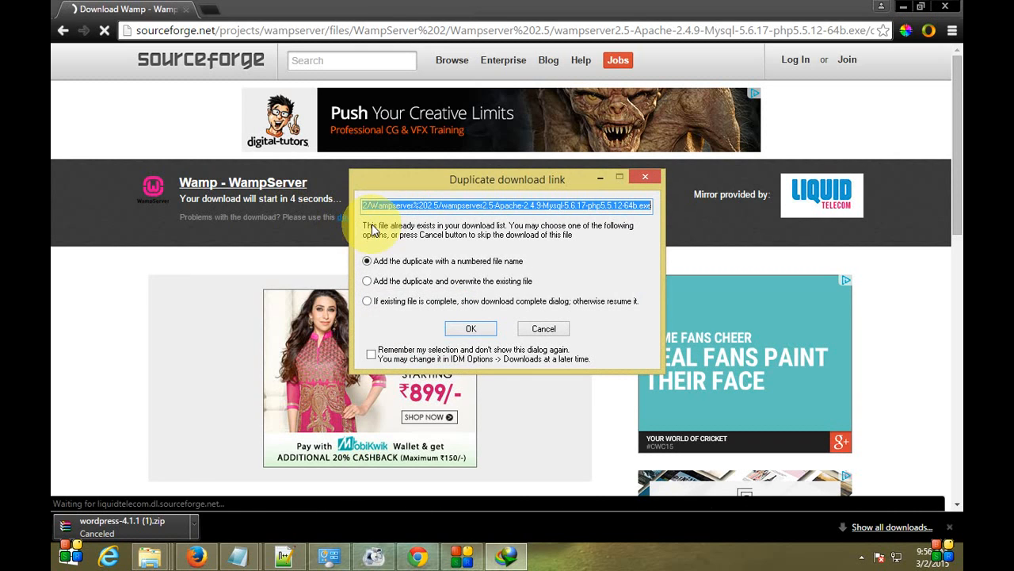
left_click(474, 328)
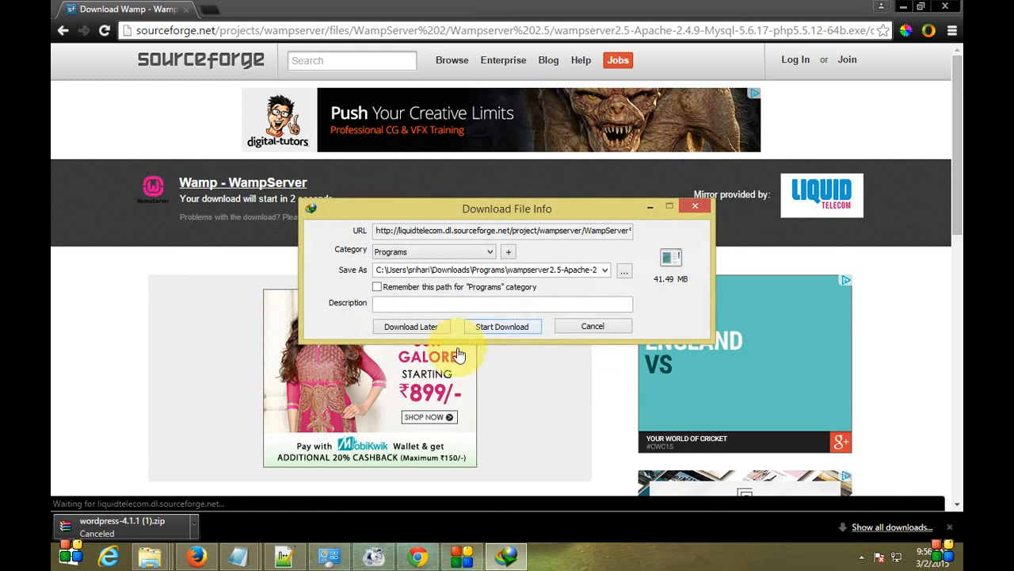
left_click(526, 327)
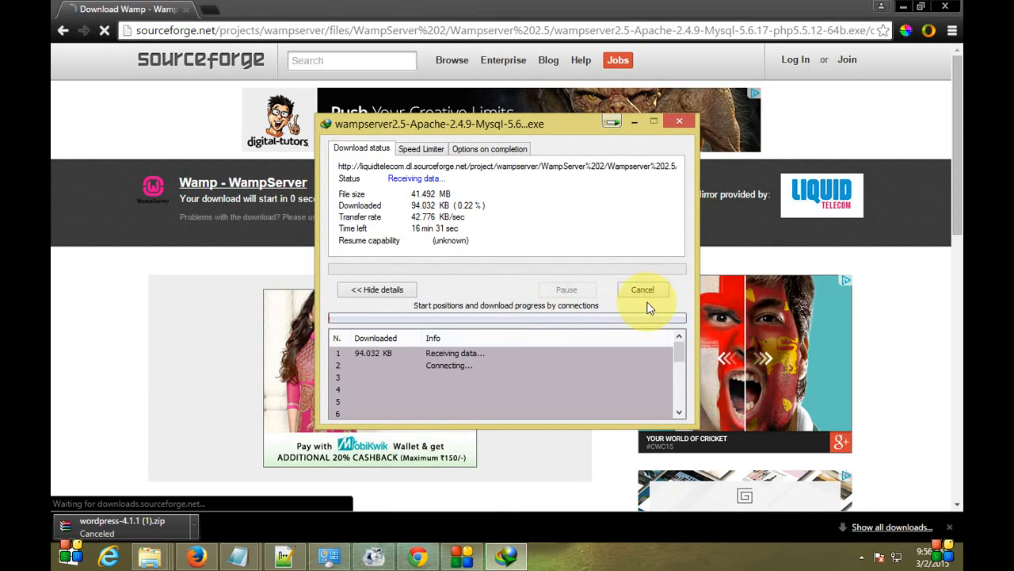
left_click(543, 328)
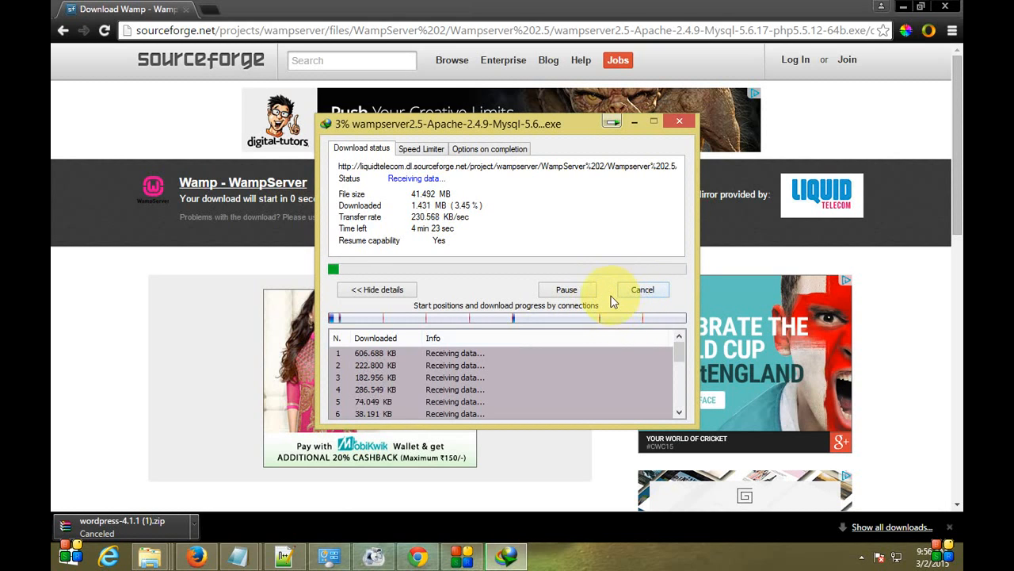
left_click(638, 290)
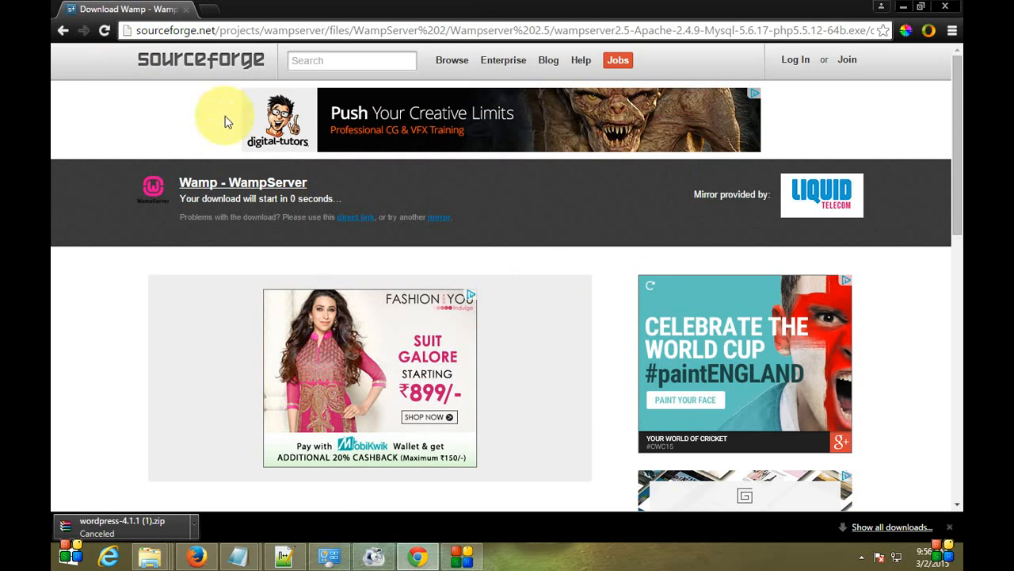
Search for wordpress in a new tab and download the WordPress 4.1.1 zip from the wordpress.org download page.
left_click(206, 14)
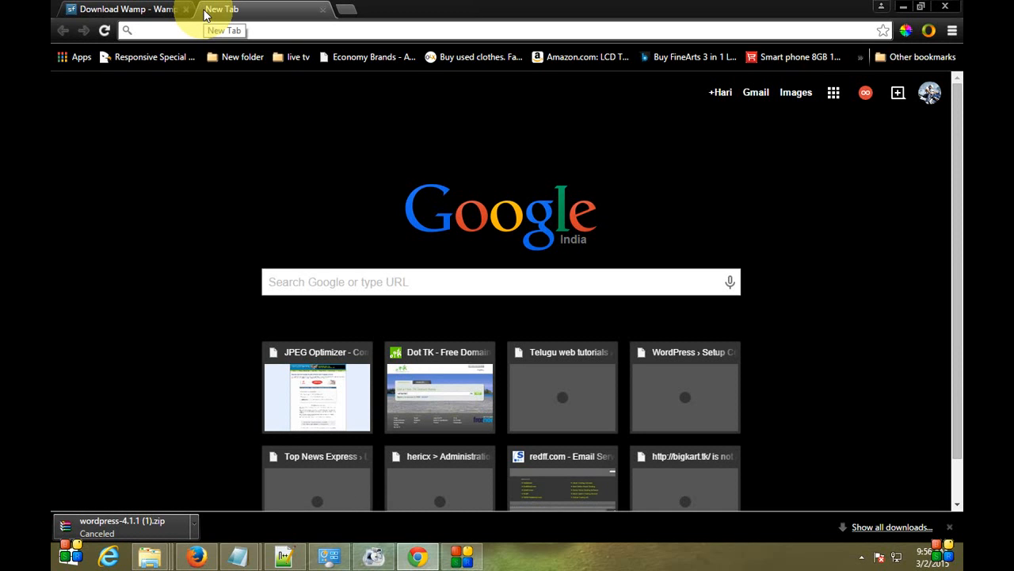
type("word[")
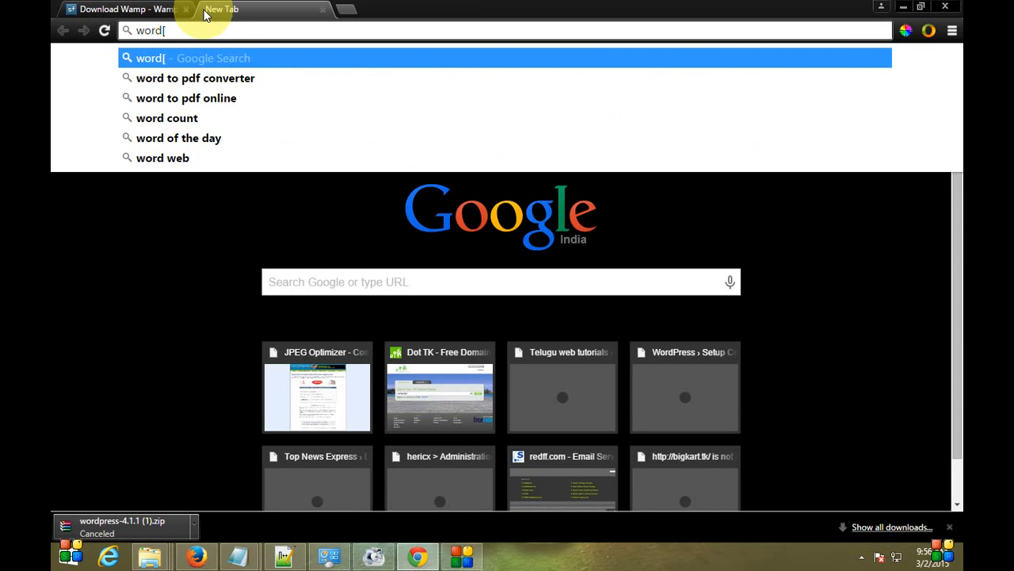
key("BackSpace")
type("press")
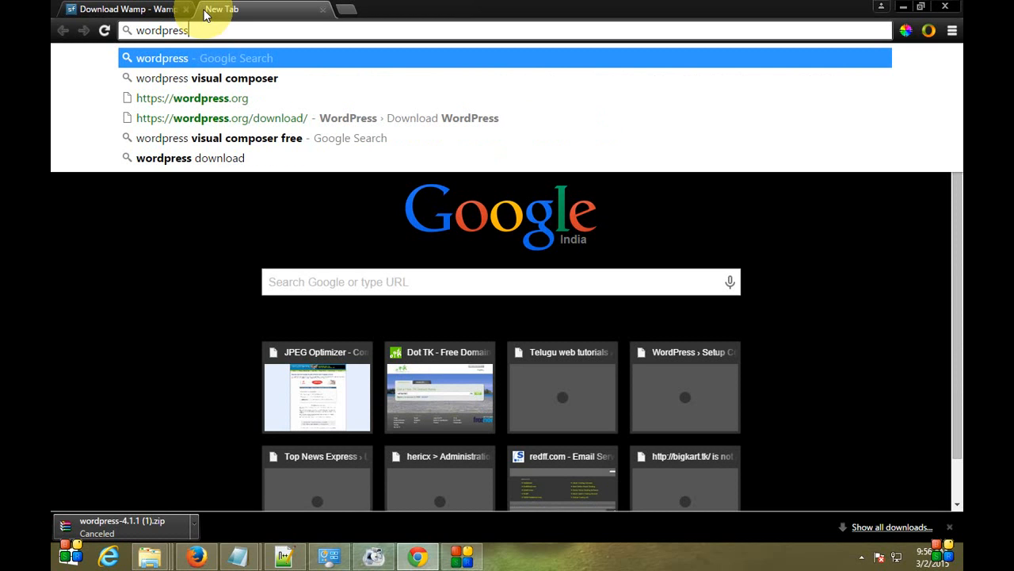
key("Return")
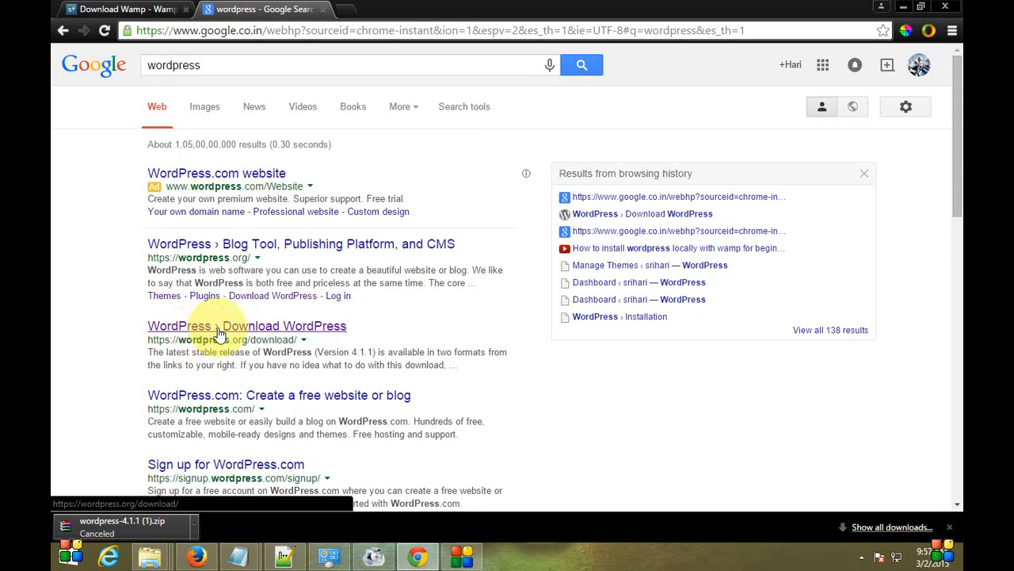
left_click(202, 333)
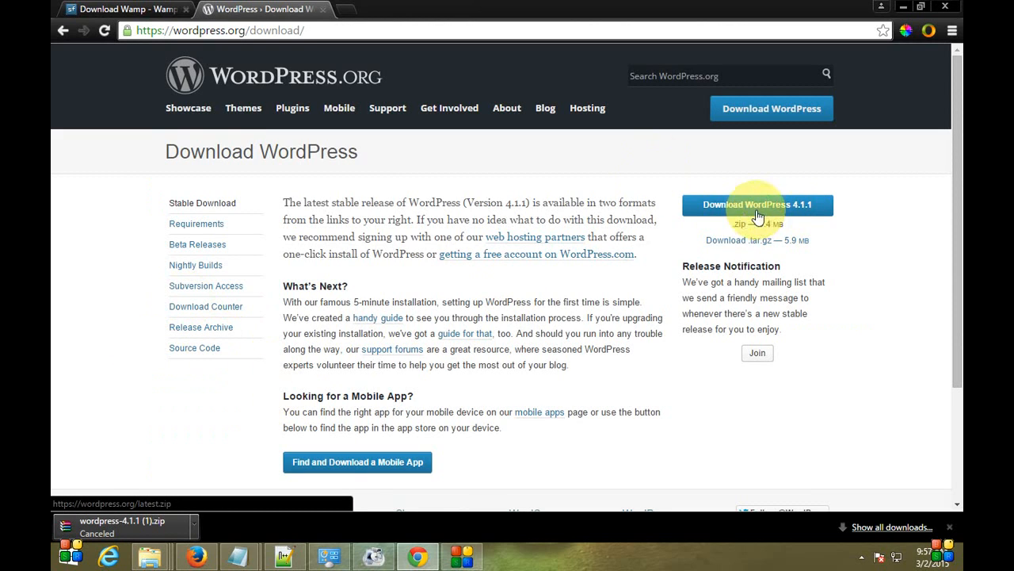
left_click(757, 207)
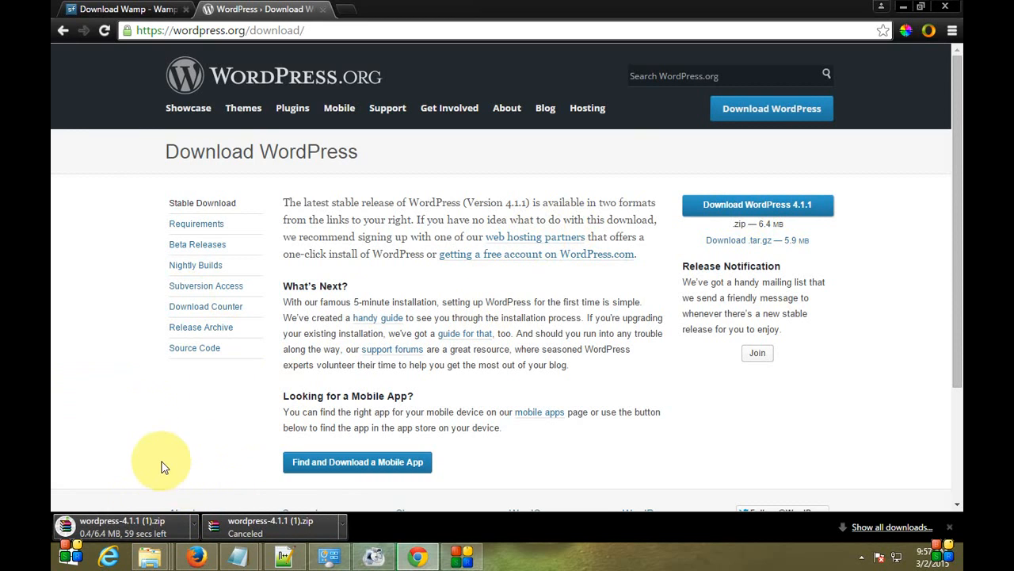
Minimize the browser and launch WampServer from the desktop.
left_click(903, 7)
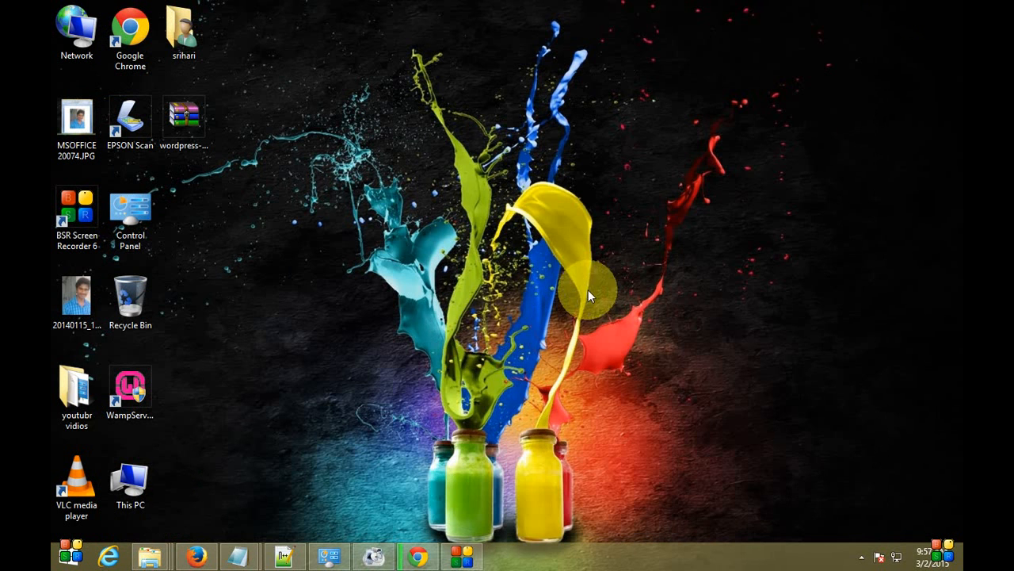
right_click(472, 239)
left_click(502, 259)
right_click(353, 222)
left_click(382, 255)
left_click(132, 388)
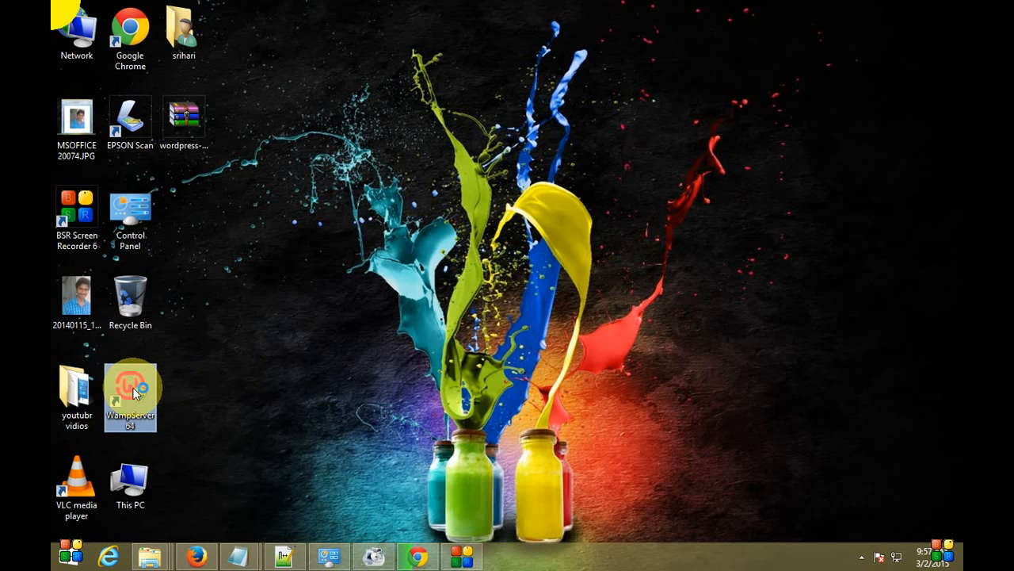
double_click(132, 386)
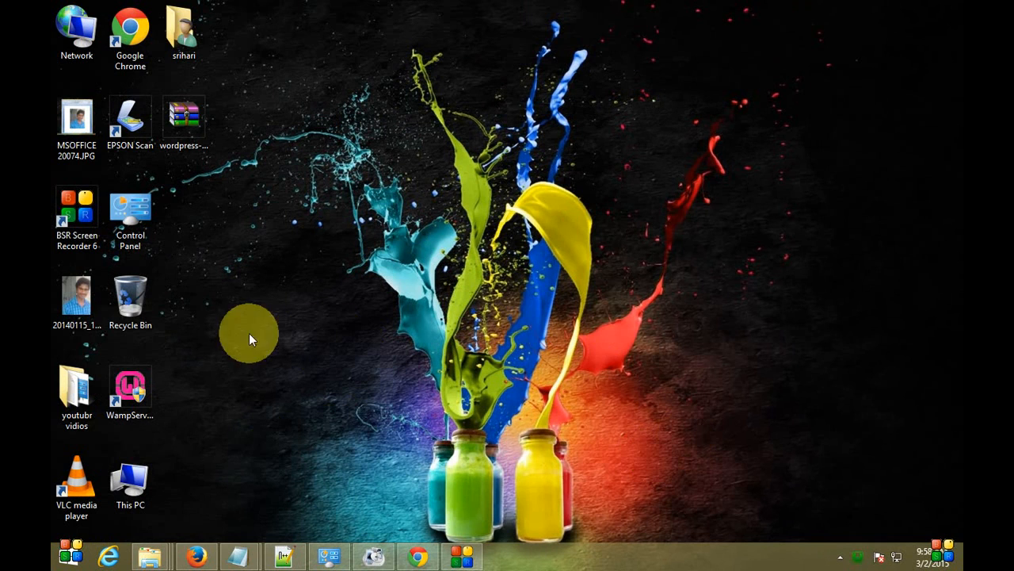
Move the wordpress-4.1.1.zip icon to a free area of the desktop and copy the file.
left_click_drag(176, 125, 454, 153)
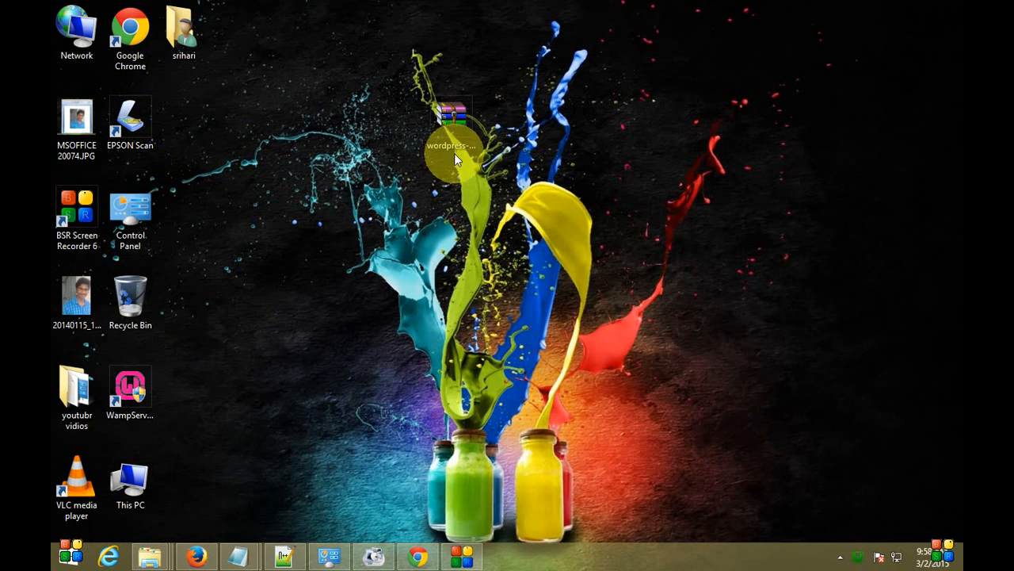
left_click_drag(349, 101, 274, 110)
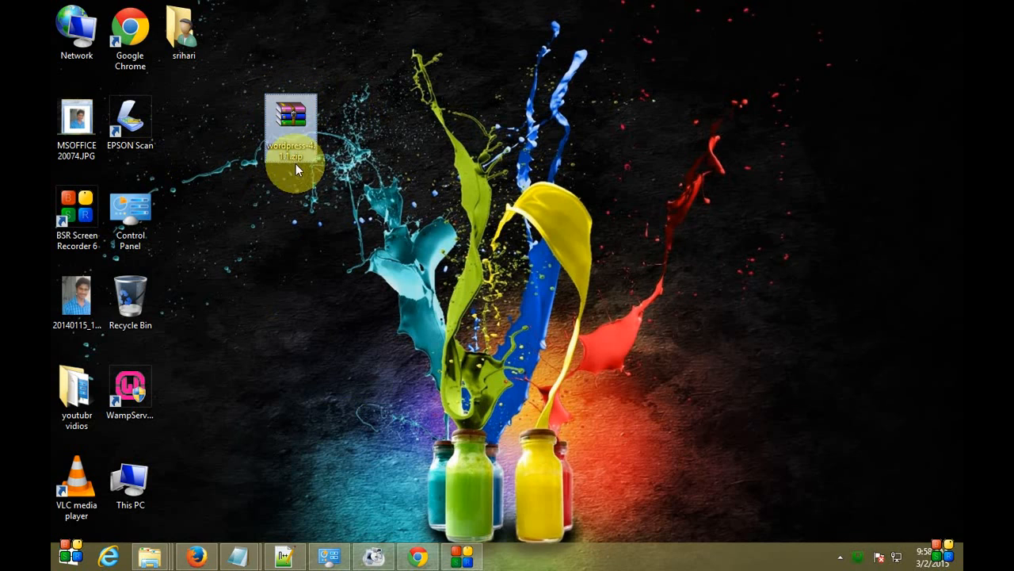
right_click(285, 119)
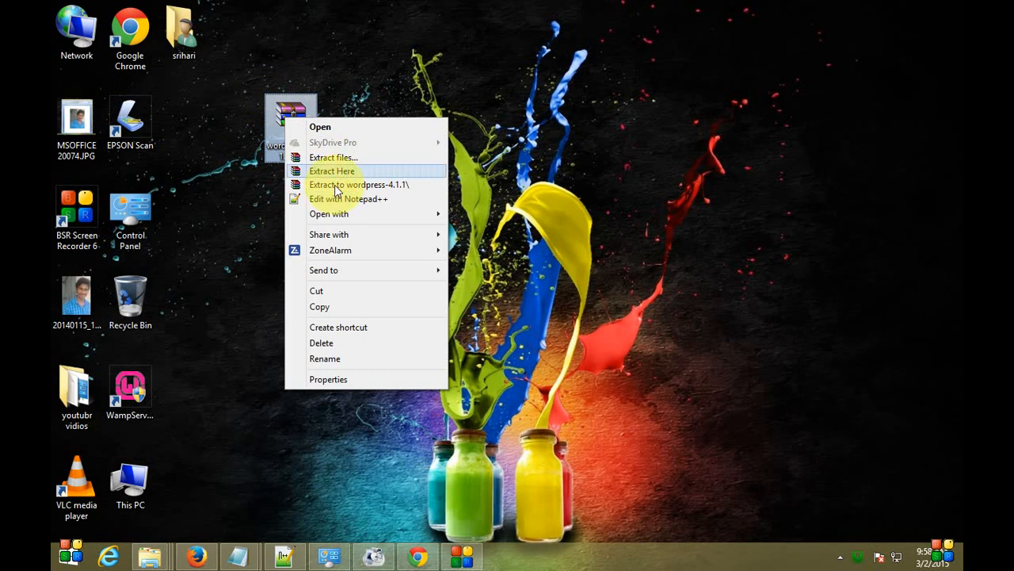
left_click(333, 307)
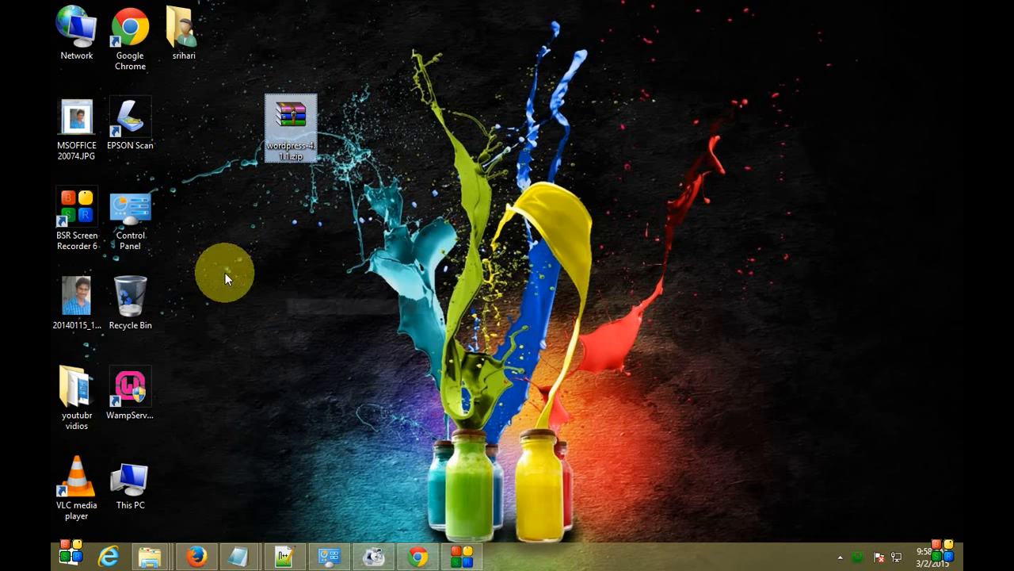
Open the www folder inside the wamp folder on drive C: and select index.html.
double_click(138, 483)
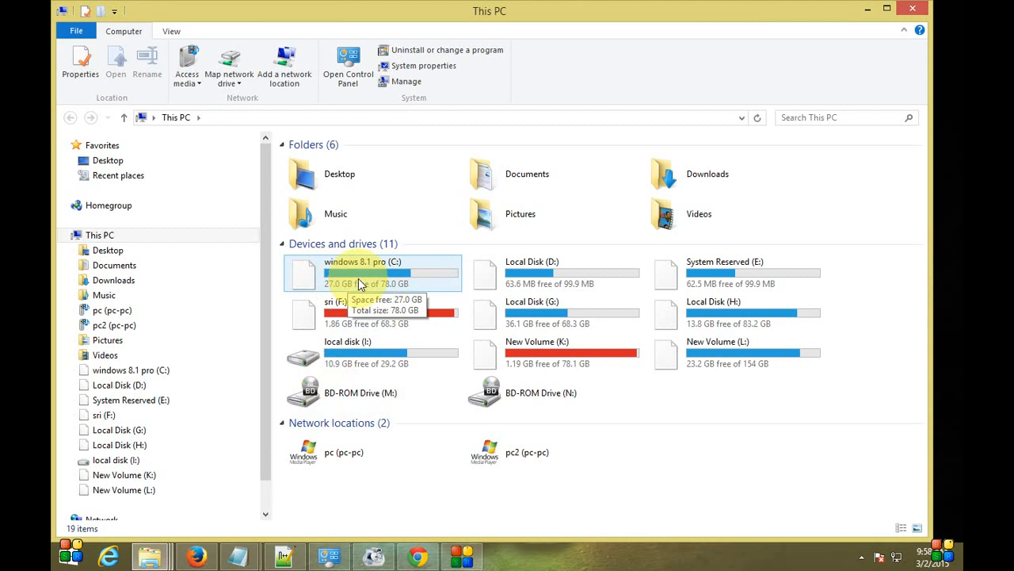
left_click(354, 279)
double_click(354, 279)
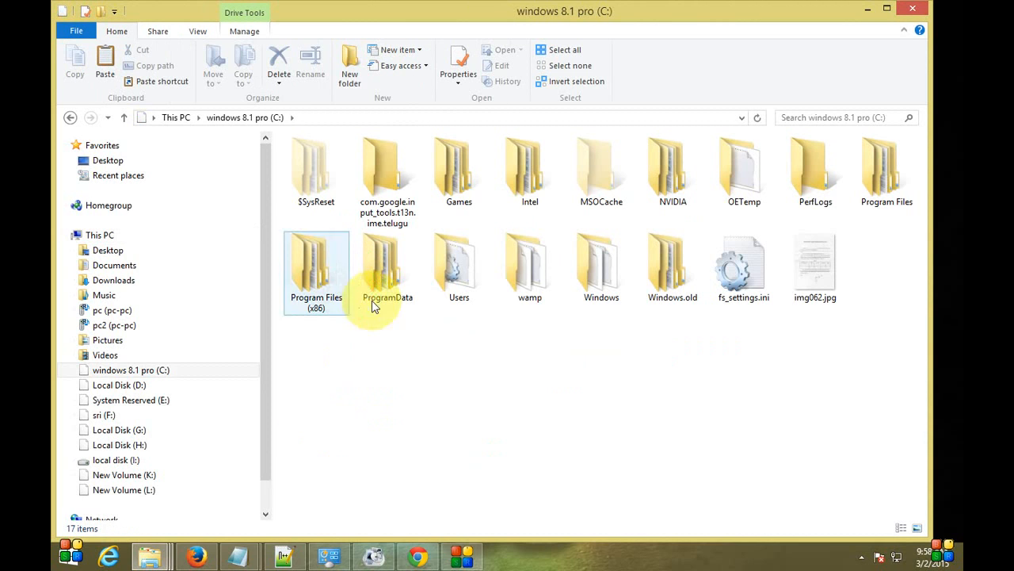
double_click(529, 286)
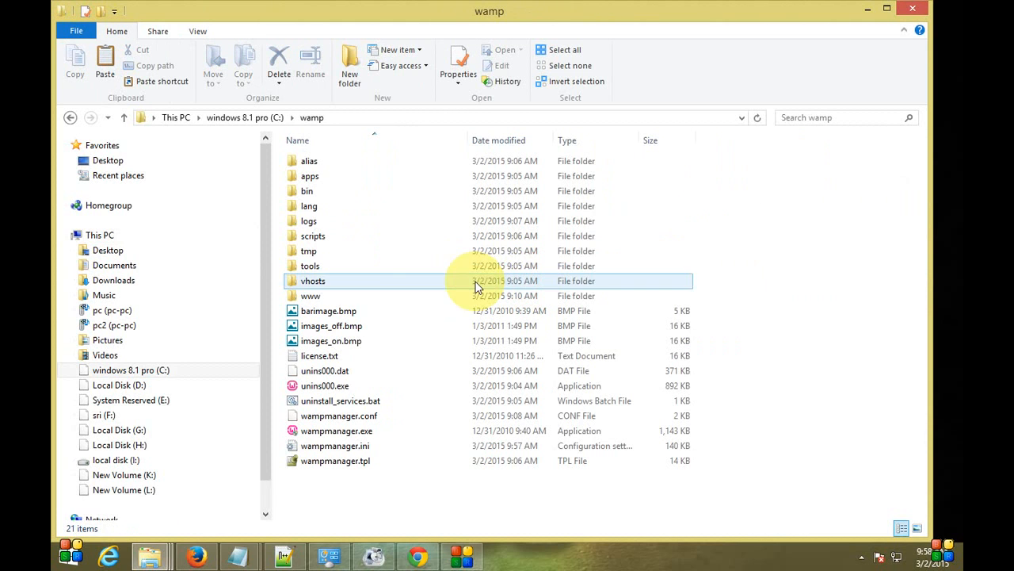
double_click(325, 298)
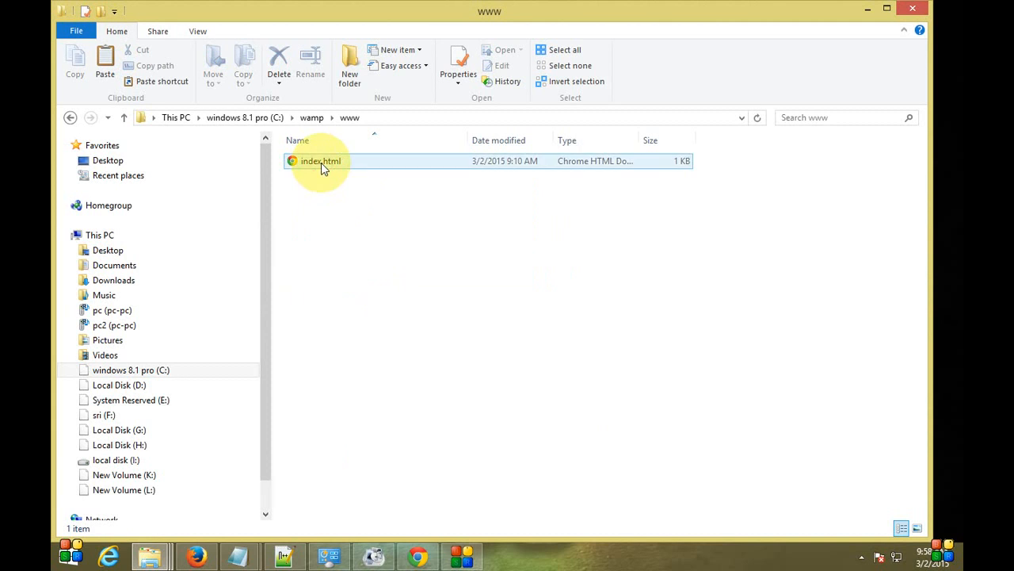
left_click(318, 165)
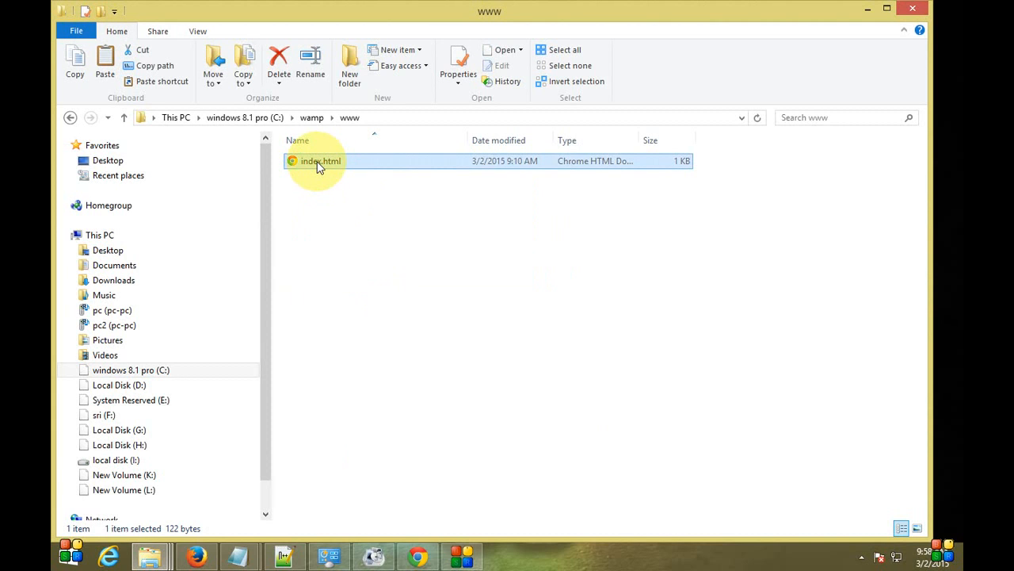
Permanently delete index.html from the www folder and paste the copied wordpress-4.1.1.zip there.
key("shift+Delete")
key("Return")
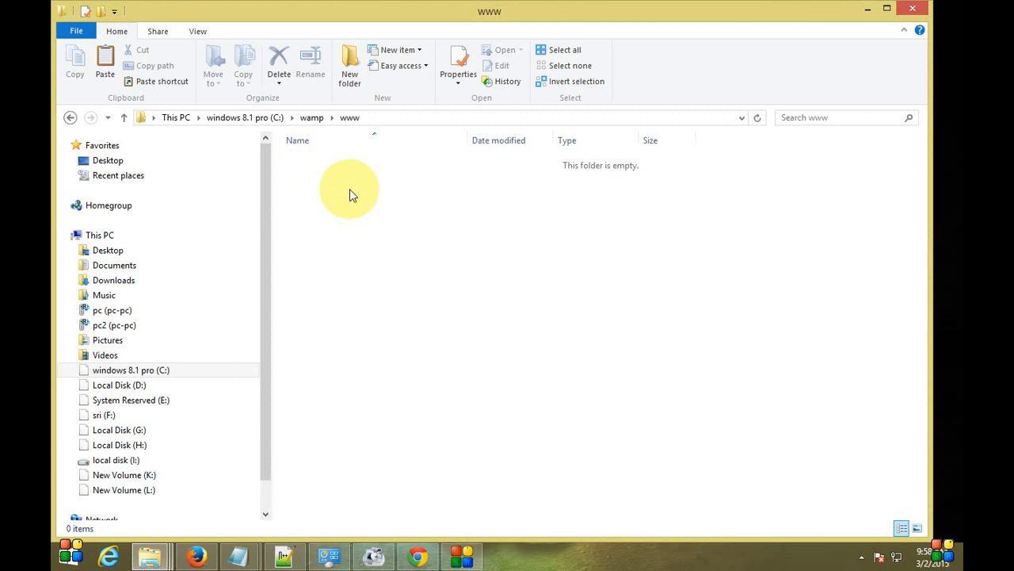
right_click(350, 189)
left_click(389, 287)
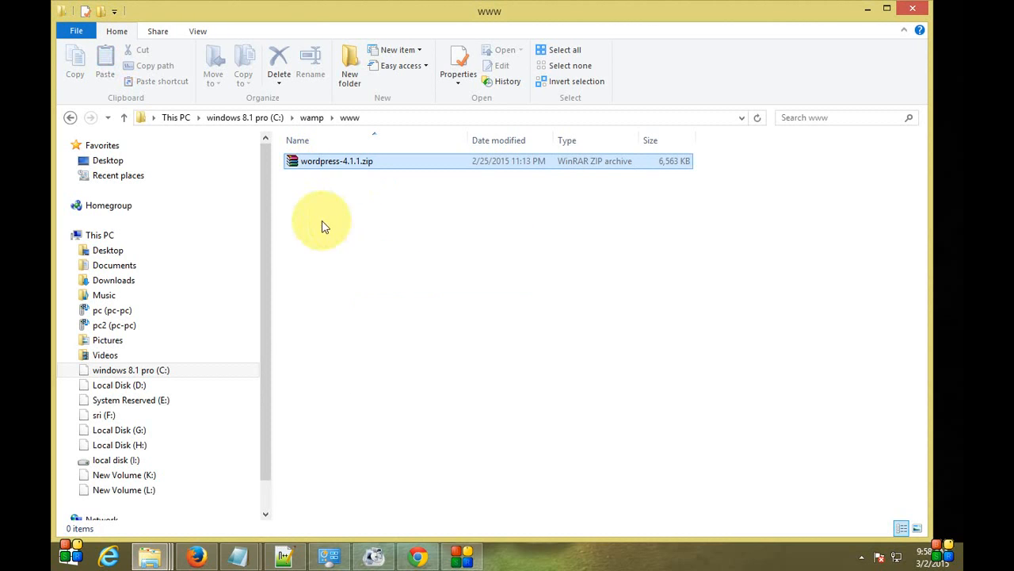
Extract wordpress-4.1.1.zip directly into the www folder and permanently delete the zip archive.
right_click(331, 164)
left_click(548, 233)
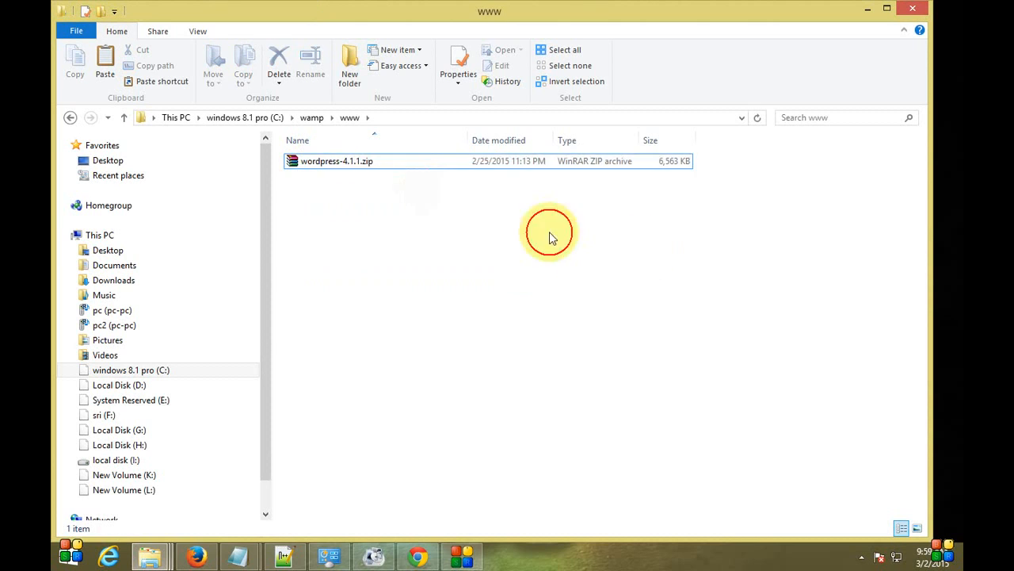
left_click(339, 163)
right_click(352, 166)
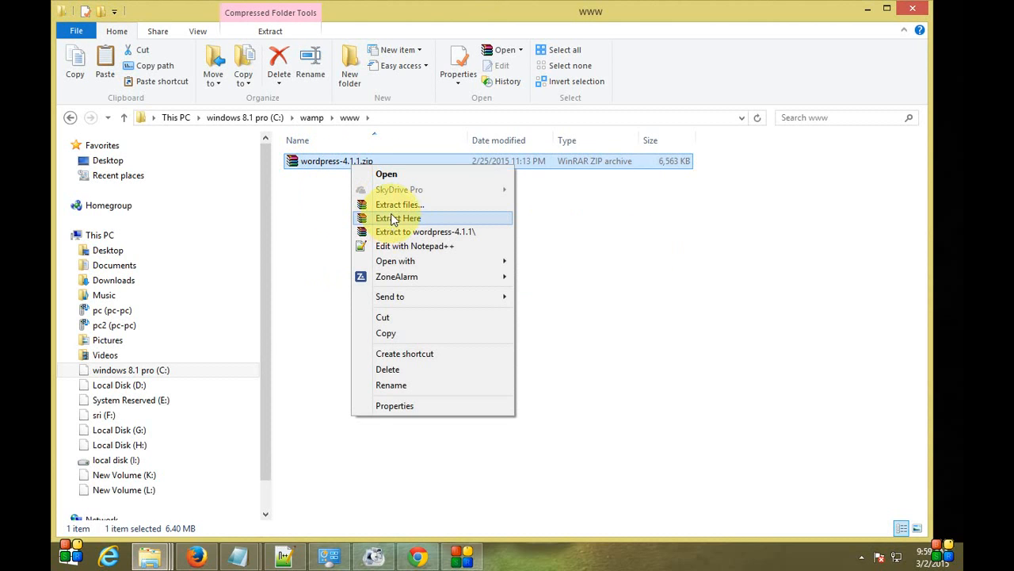
left_click(411, 221)
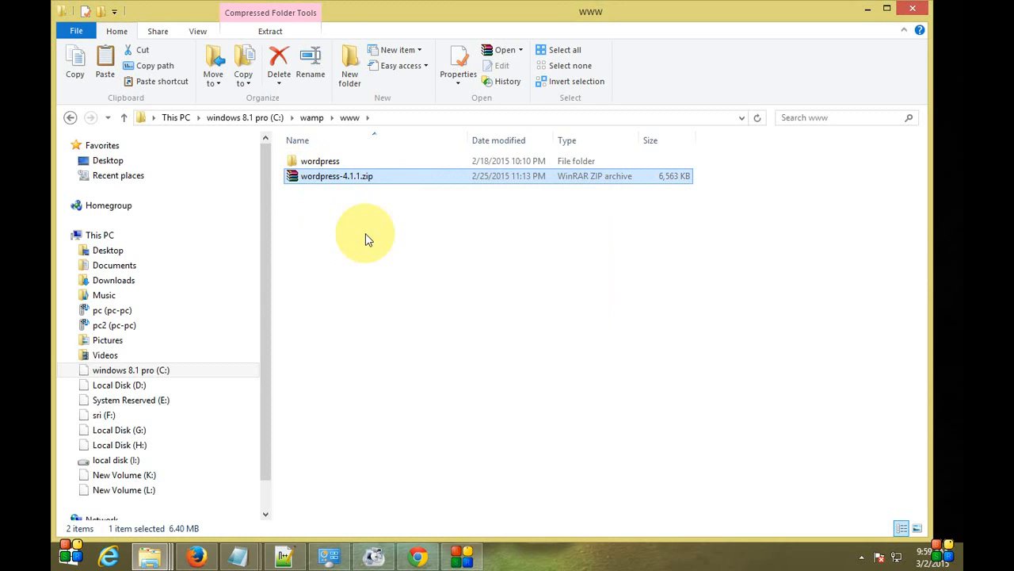
key("shift+Delete")
key("Return")
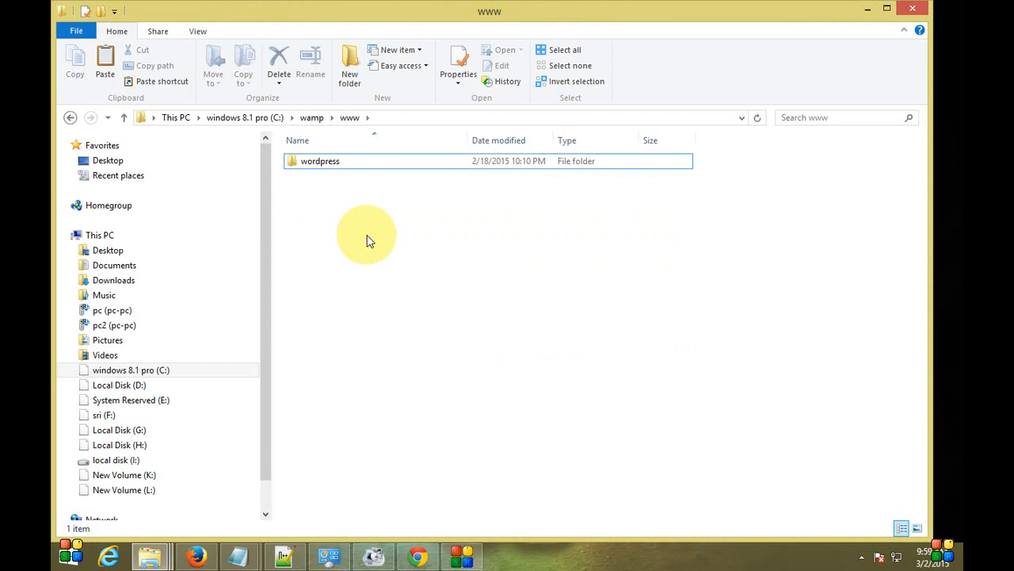
Move all files and folders from inside the extracted wordpress folder up into the www folder.
left_click(321, 160)
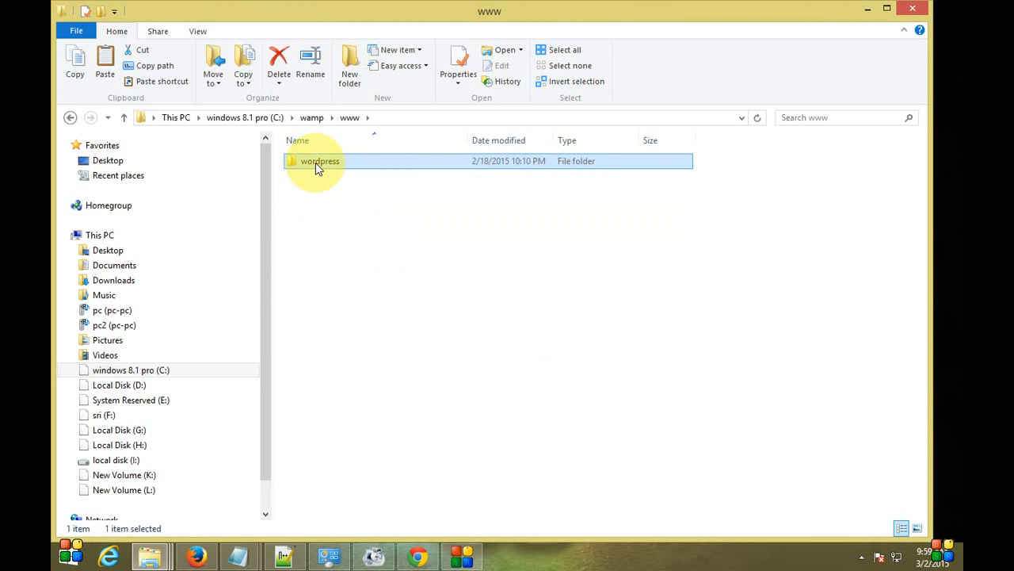
double_click(315, 163)
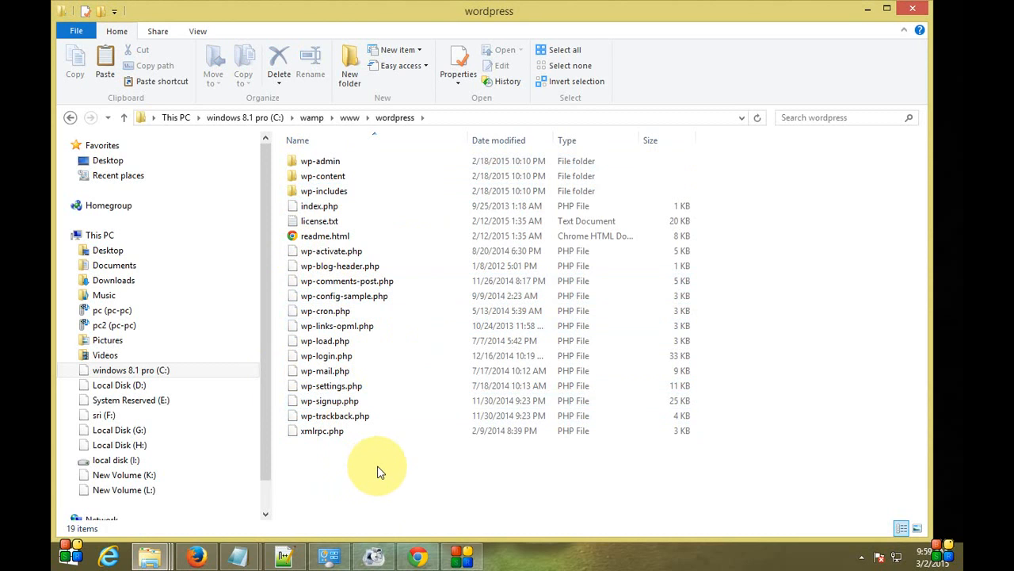
key("ctrl+a")
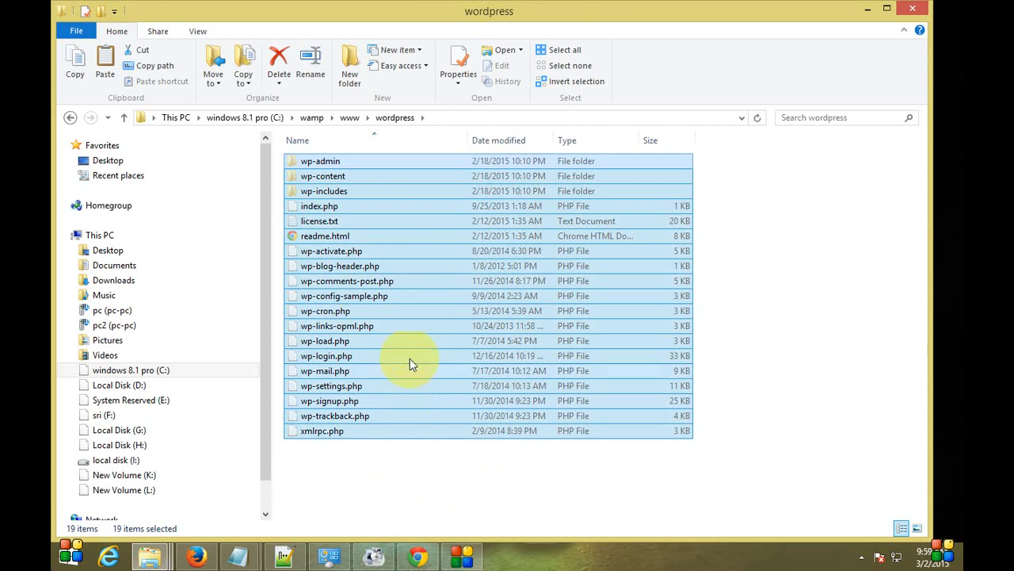
right_click(347, 275)
left_click(379, 393)
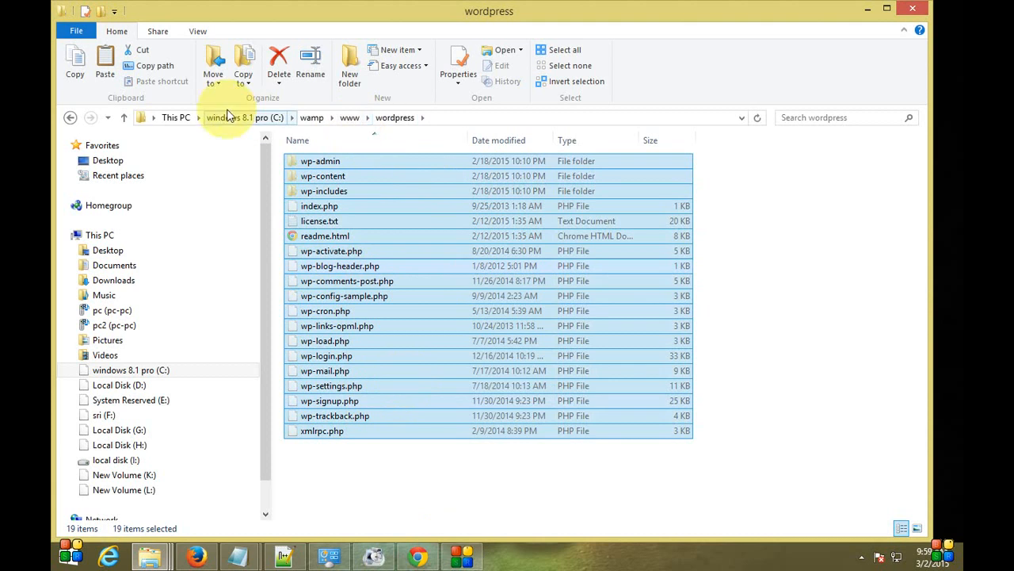
left_click(124, 117)
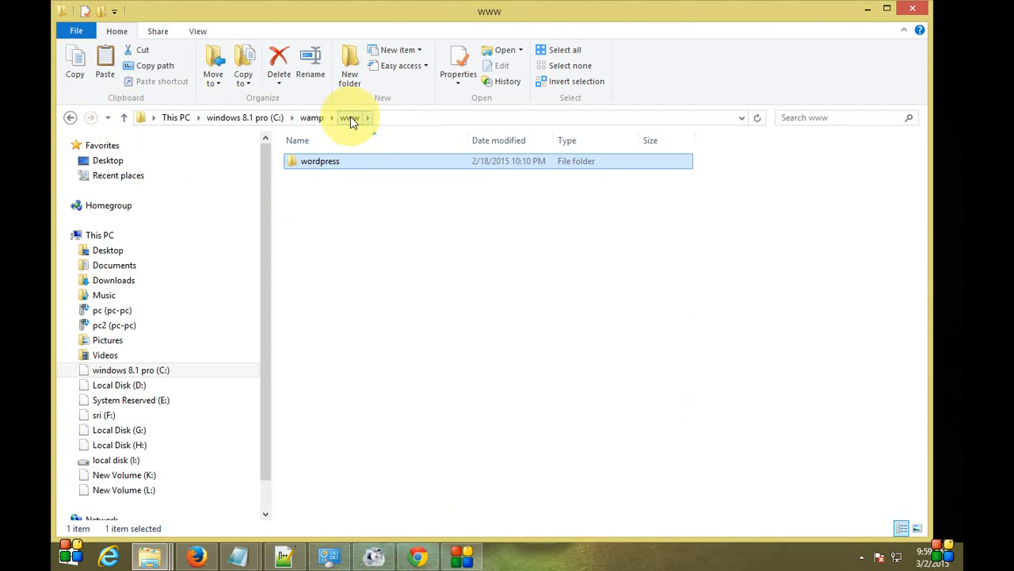
left_click(351, 211)
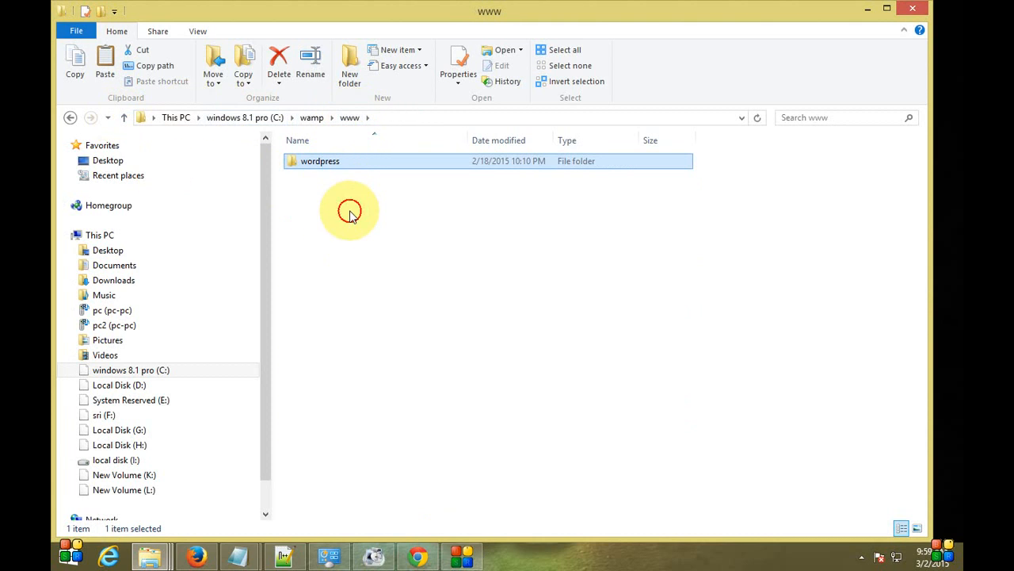
left_click(329, 230)
key("ctrl+v")
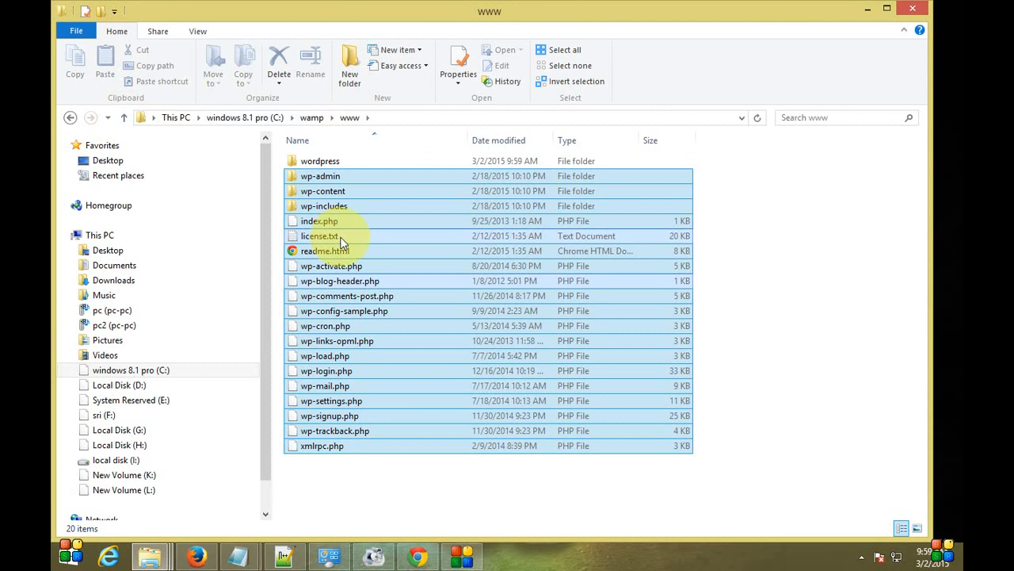
Check the contents of the wordpress folder inside www and permanently delete that folder.
left_click(318, 161)
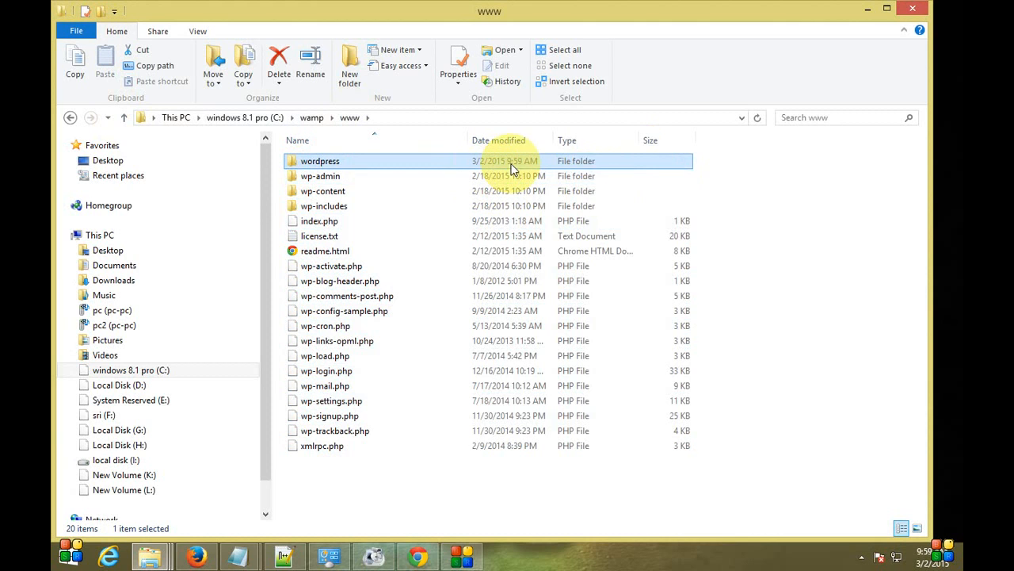
key("shift+Delete")
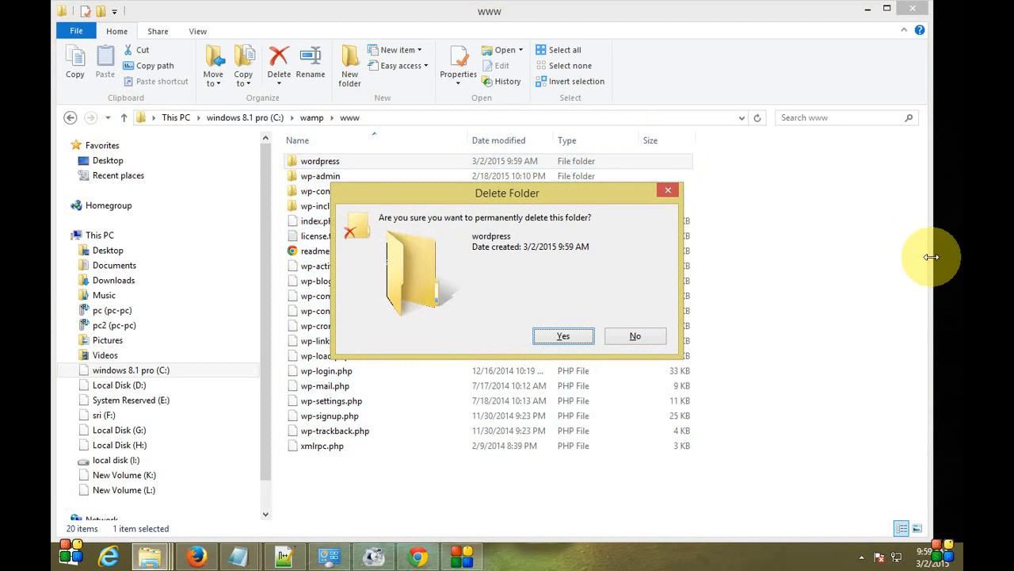
left_click(624, 336)
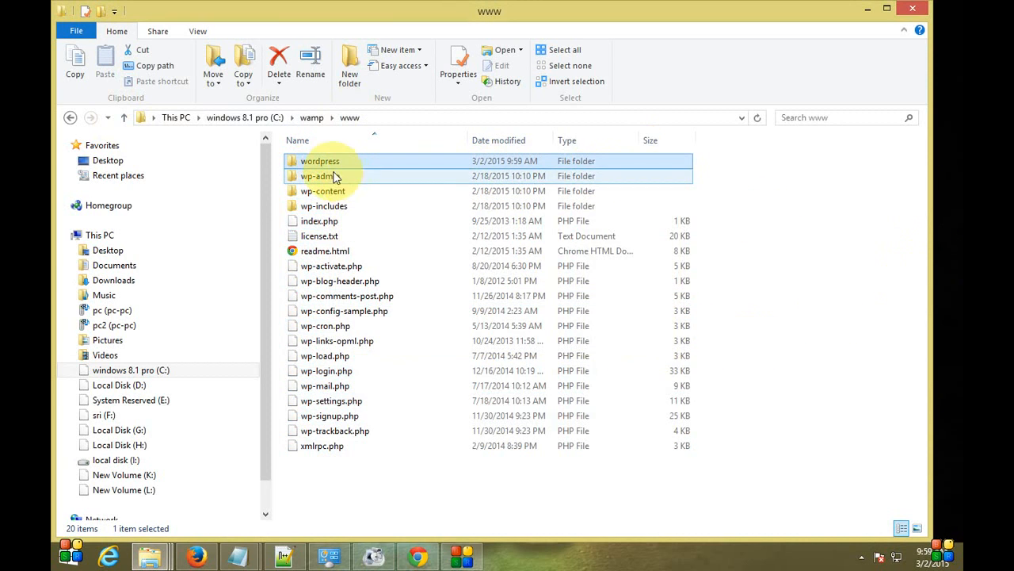
double_click(328, 163)
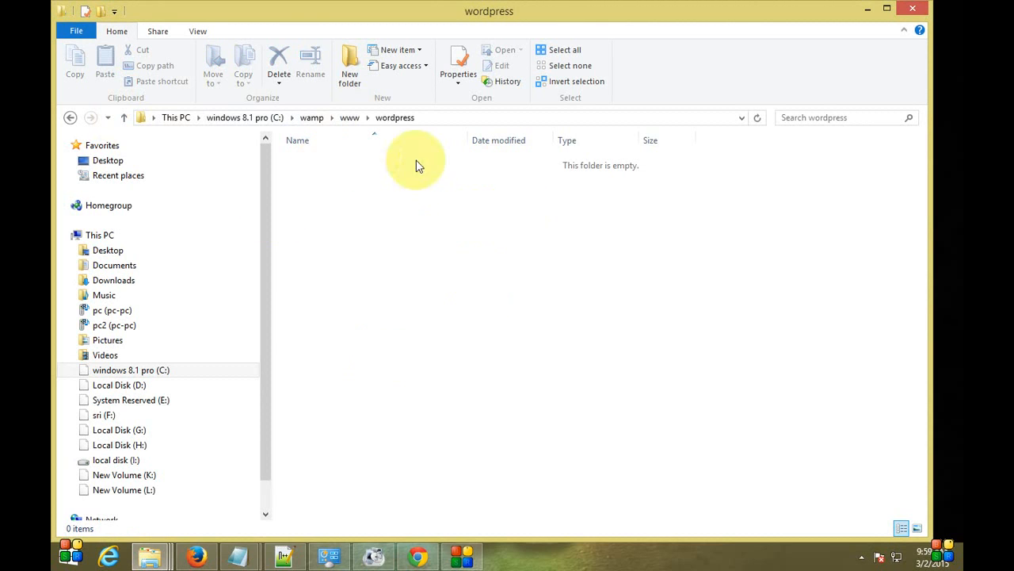
left_click(124, 117)
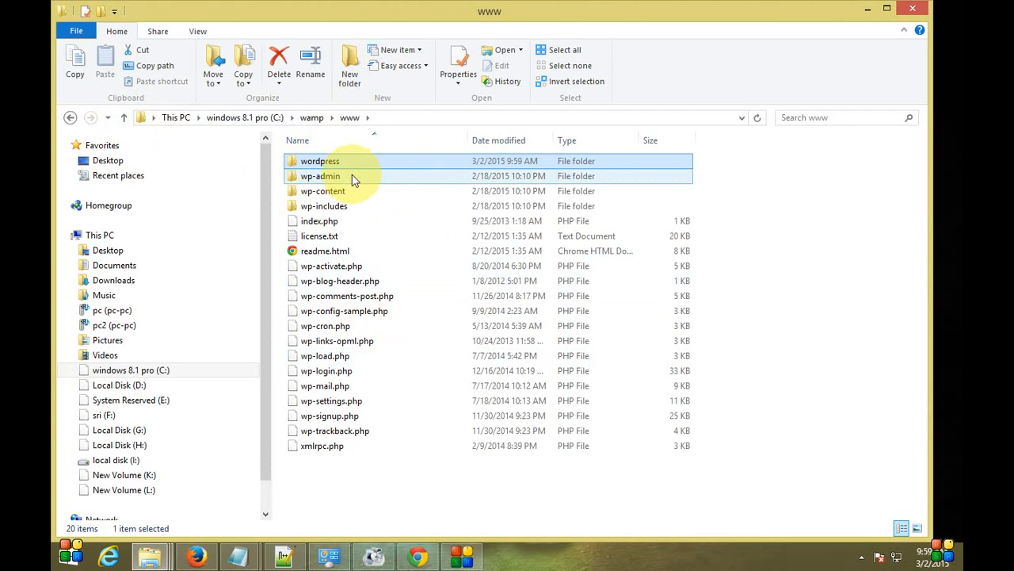
key("shift+Delete")
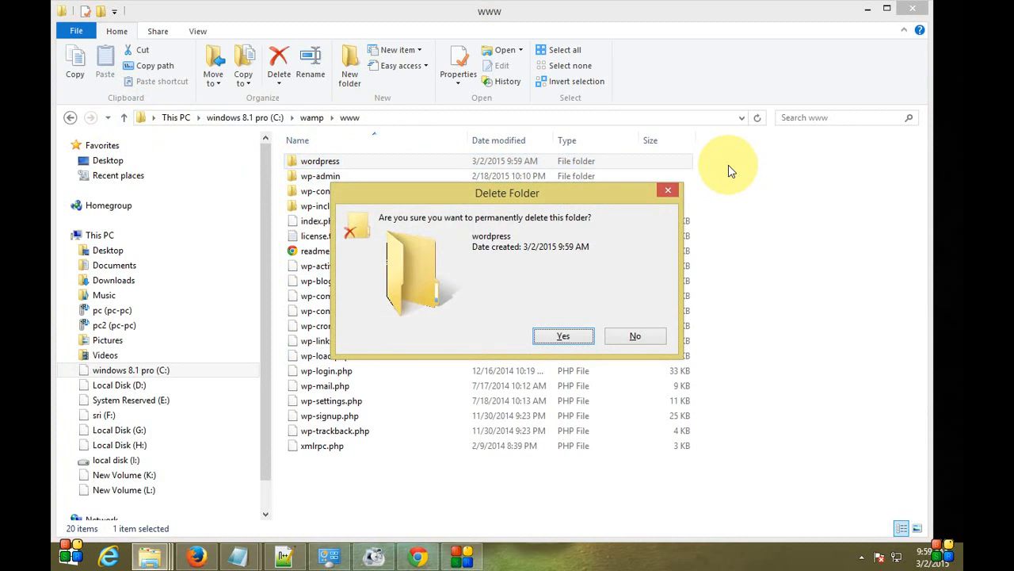
key("Return")
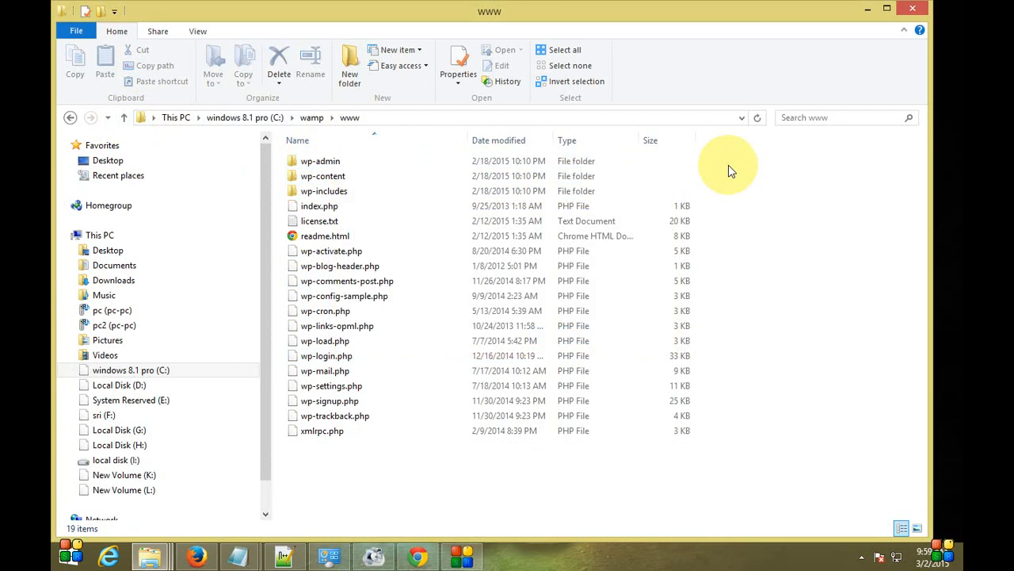
Minimize the www folder window, switch to Chrome and open a new browser tab.
left_click(868, 10)
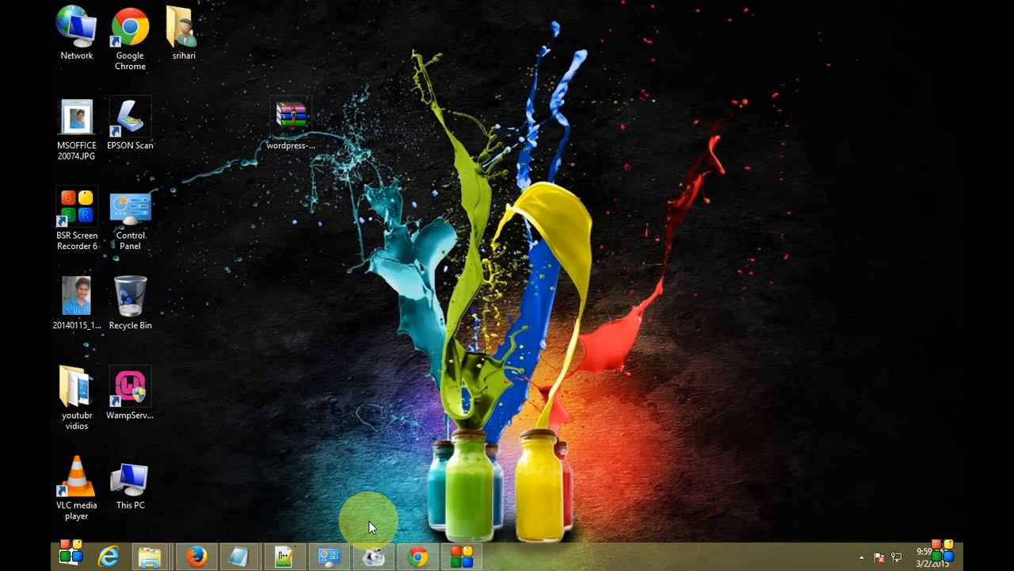
left_click(408, 552)
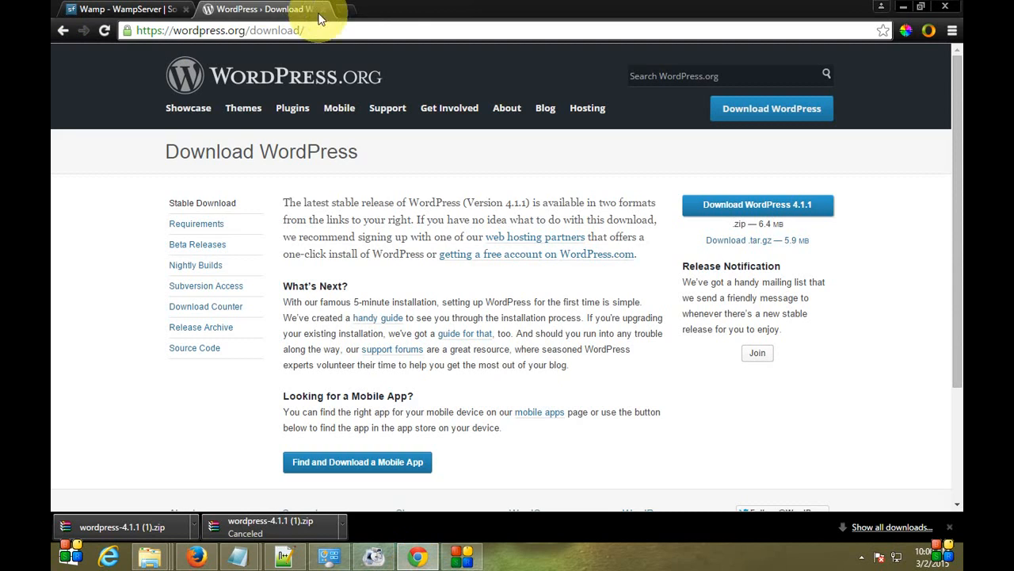
left_click(346, 10)
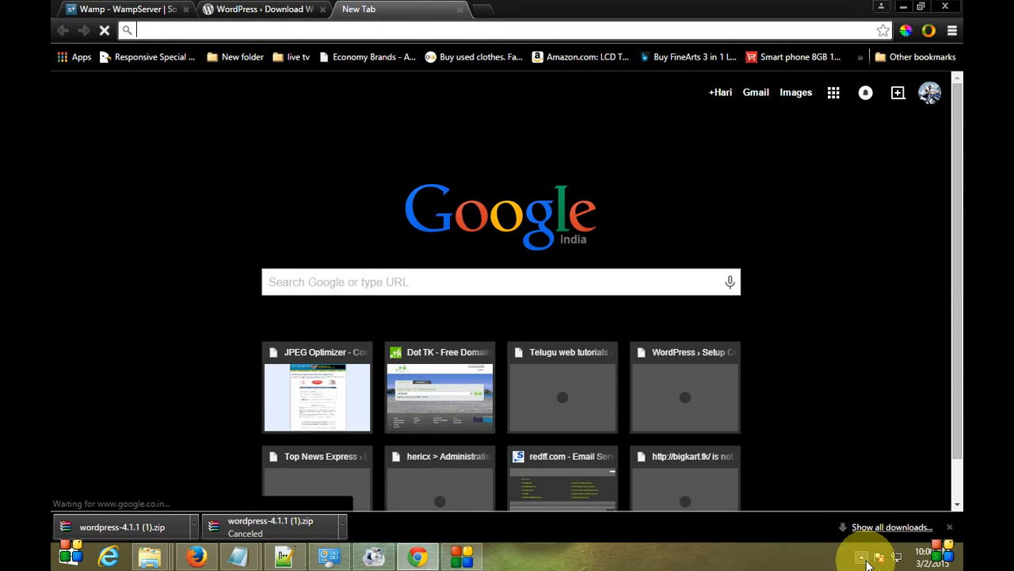
Check WampServer's status among the hidden tray programs and examine its service commands without choosing one.
left_click(861, 558)
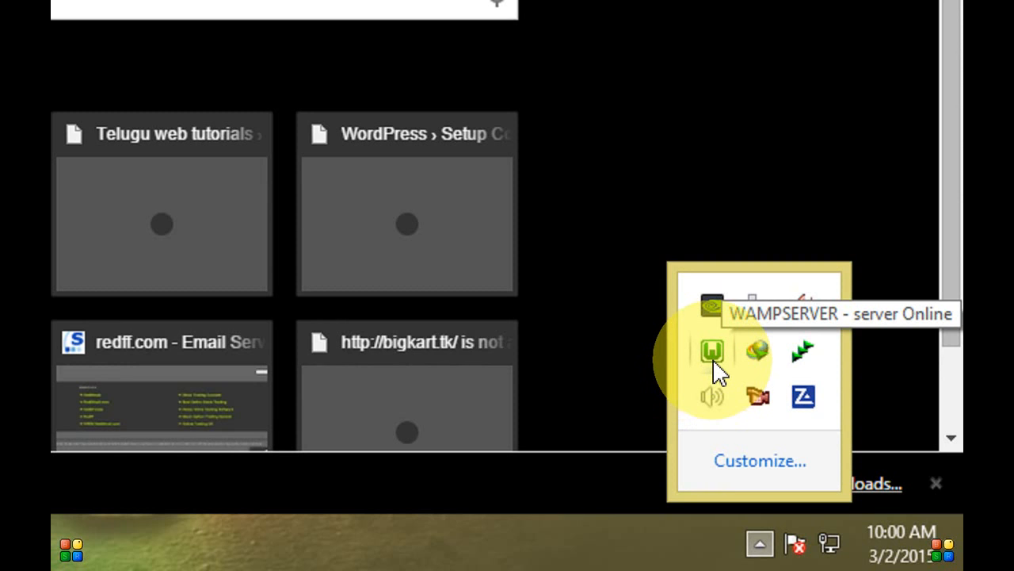
left_click(712, 354)
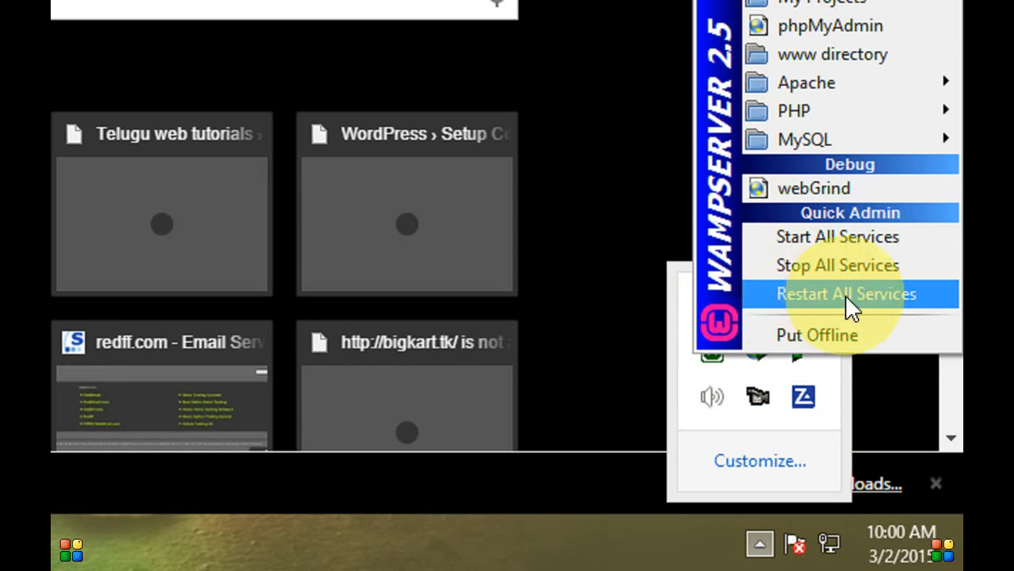
left_click(577, 254)
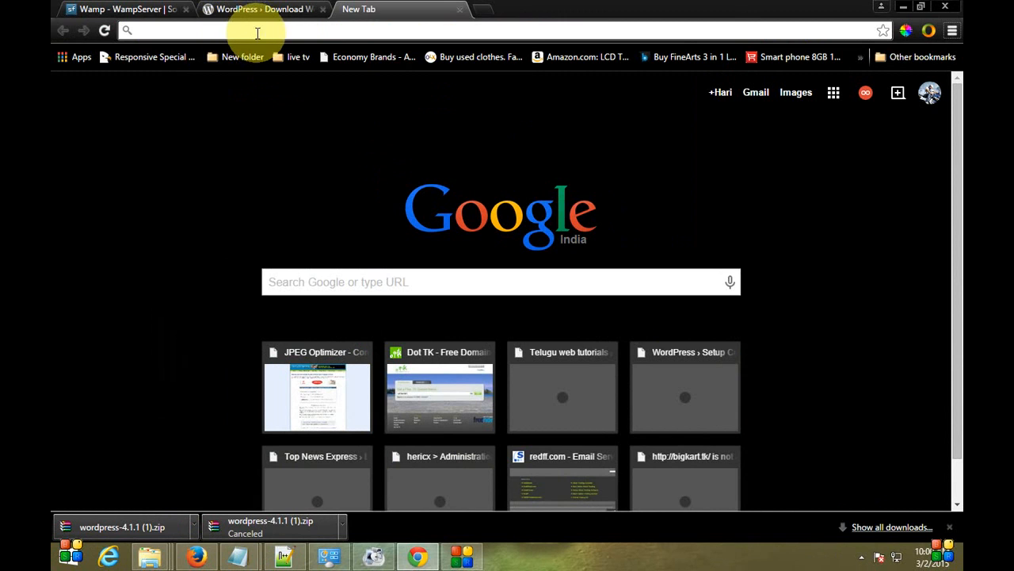
Load localhost in the new browser tab to start the WordPress setup.
left_click(202, 35)
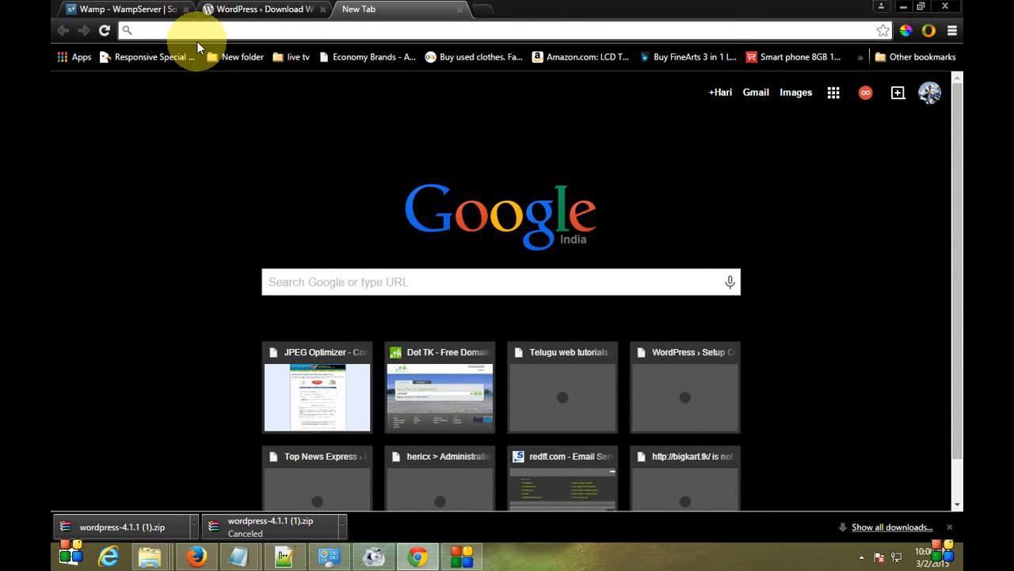
type("local")
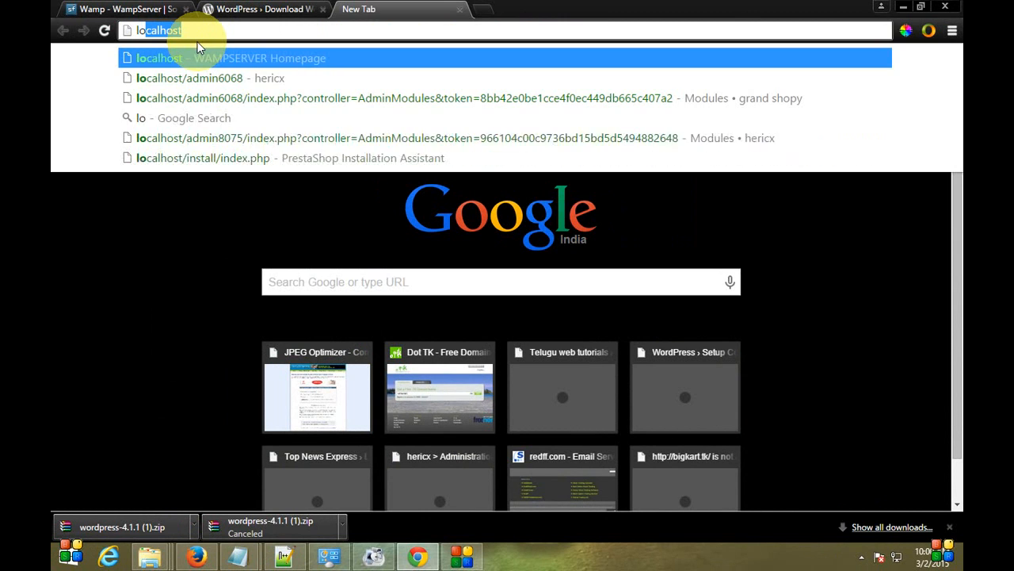
type("host")
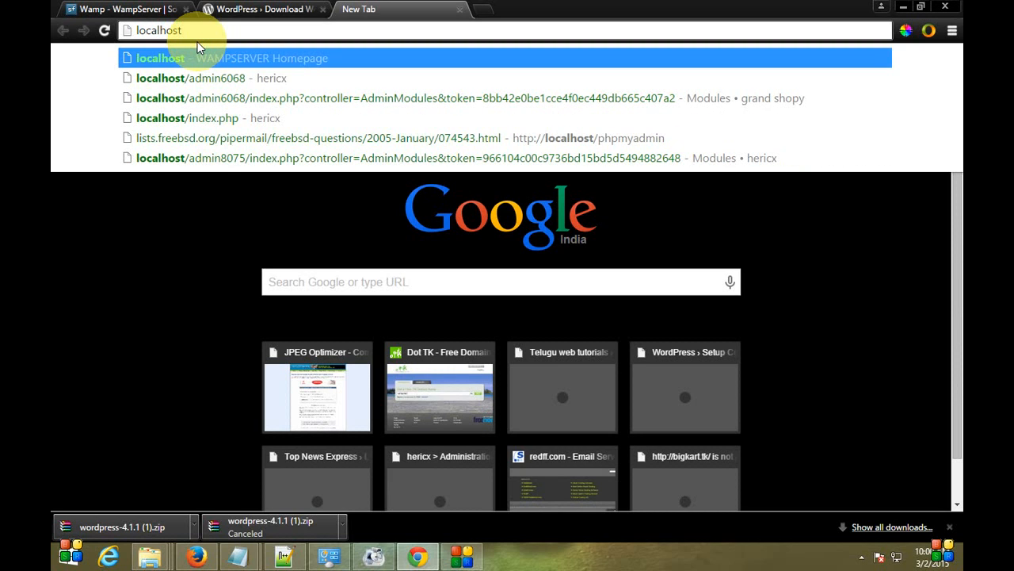
key("Return")
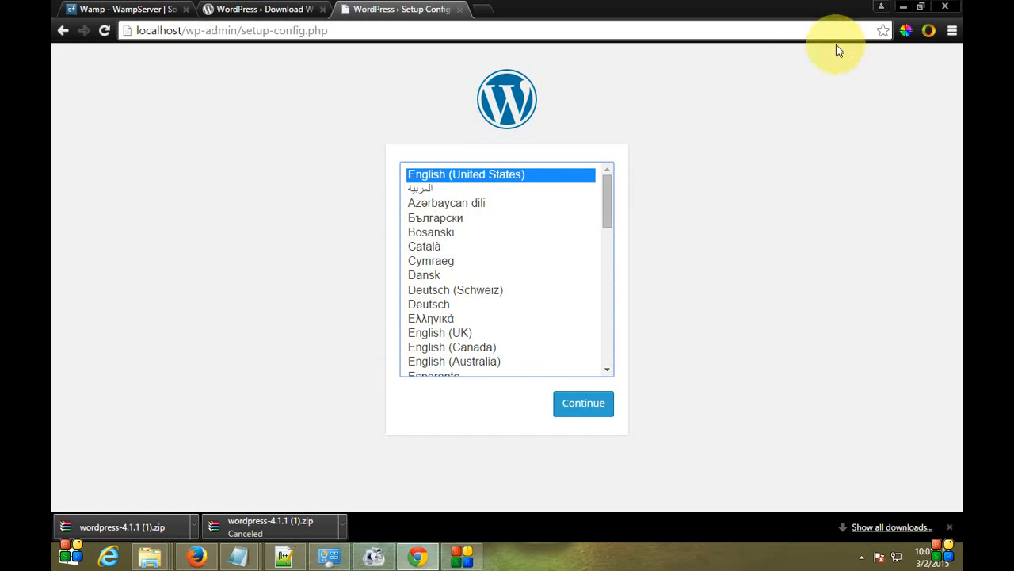
Minimize the browser, open the wamp folder on drive C: from This PC and select the www folder.
left_click(903, 8)
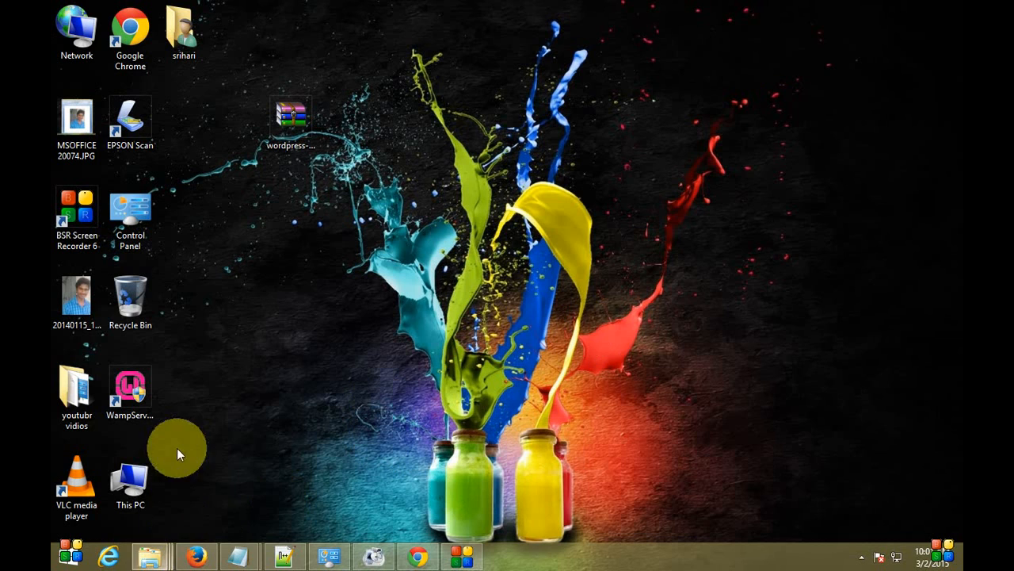
double_click(133, 477)
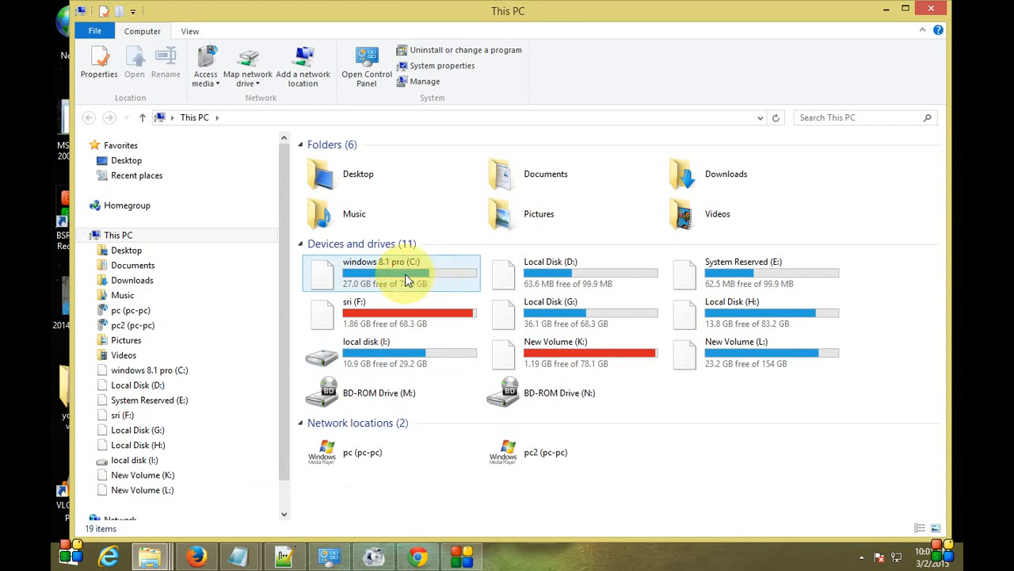
double_click(405, 277)
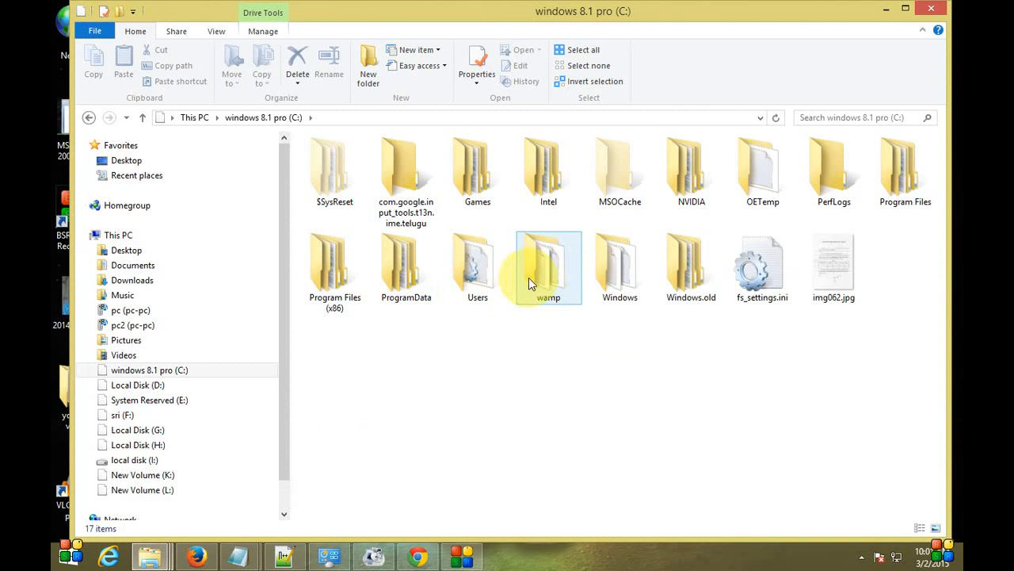
double_click(541, 275)
left_click(388, 266)
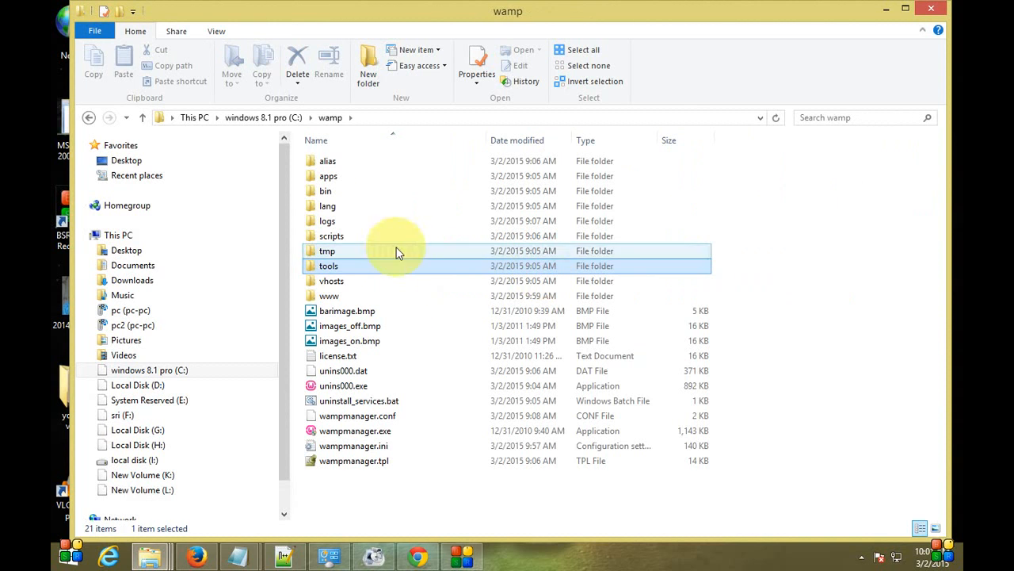
left_click(334, 300)
left_click(343, 299)
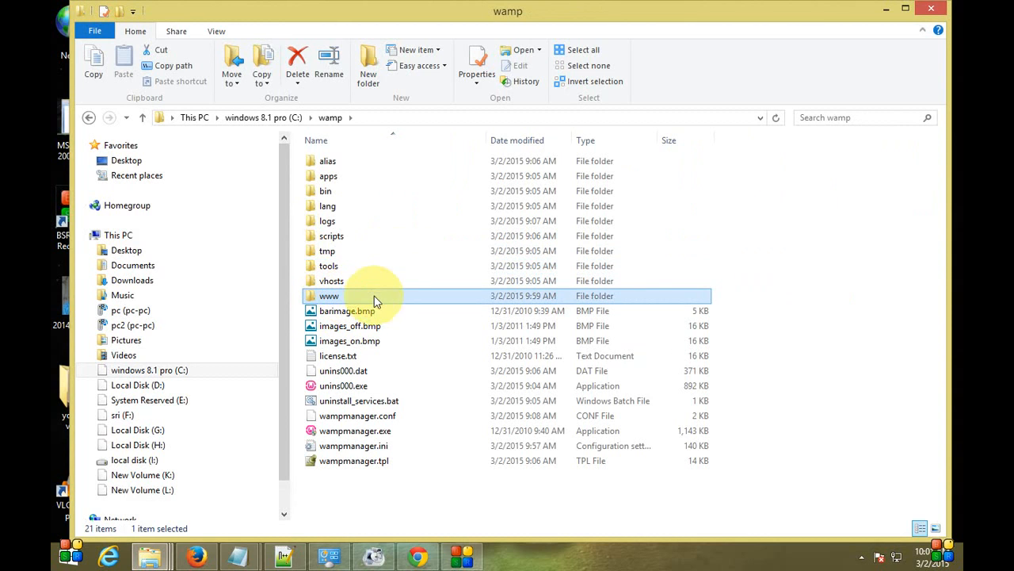
Open the www folder and locate the wp-config-sample.php file among the WordPress files.
double_click(386, 298)
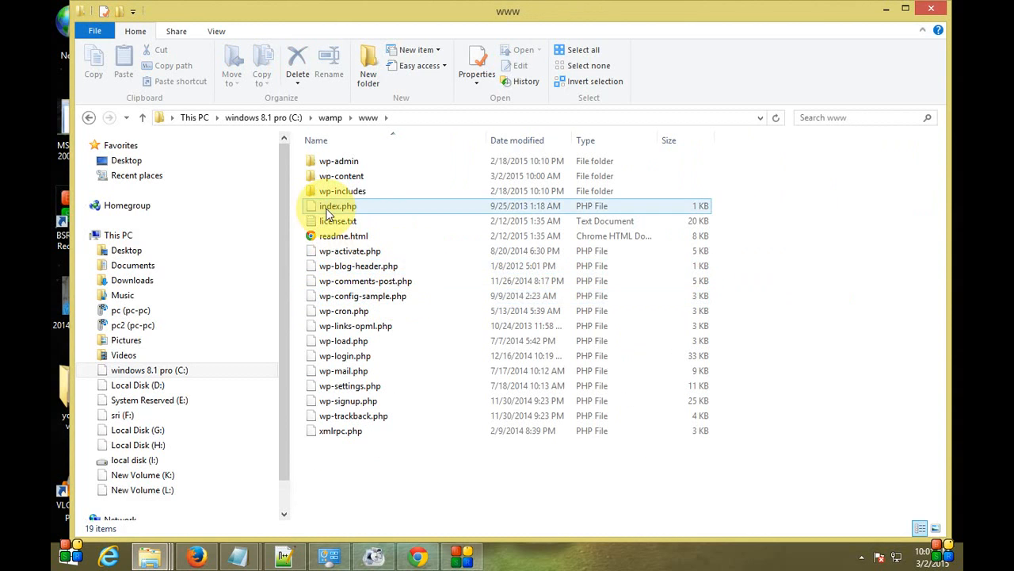
left_click(387, 300)
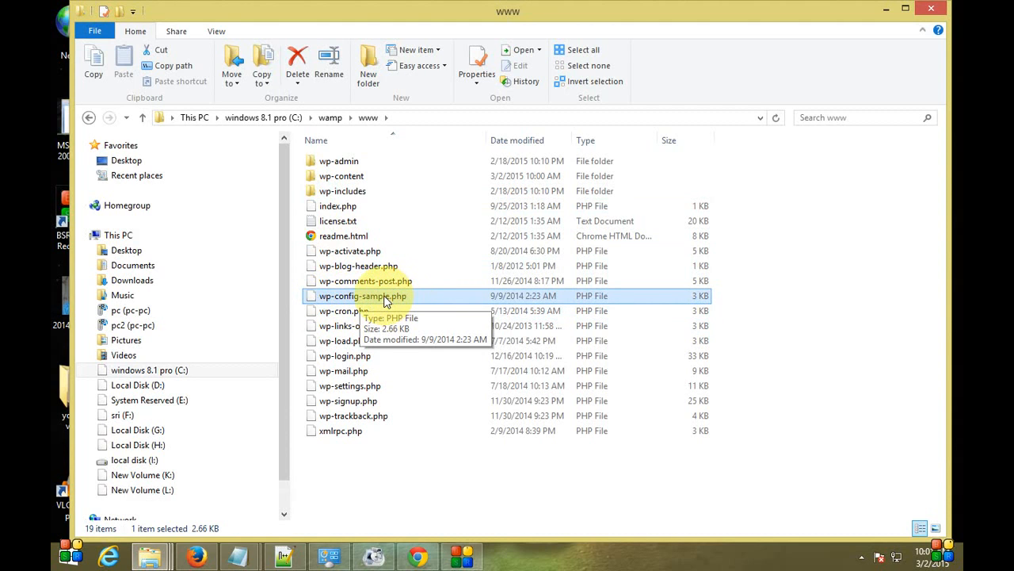
Launch phpMyAdmin from WampServer among the hidden tray programs, repeating the launch to get another browser tab.
left_click(862, 557)
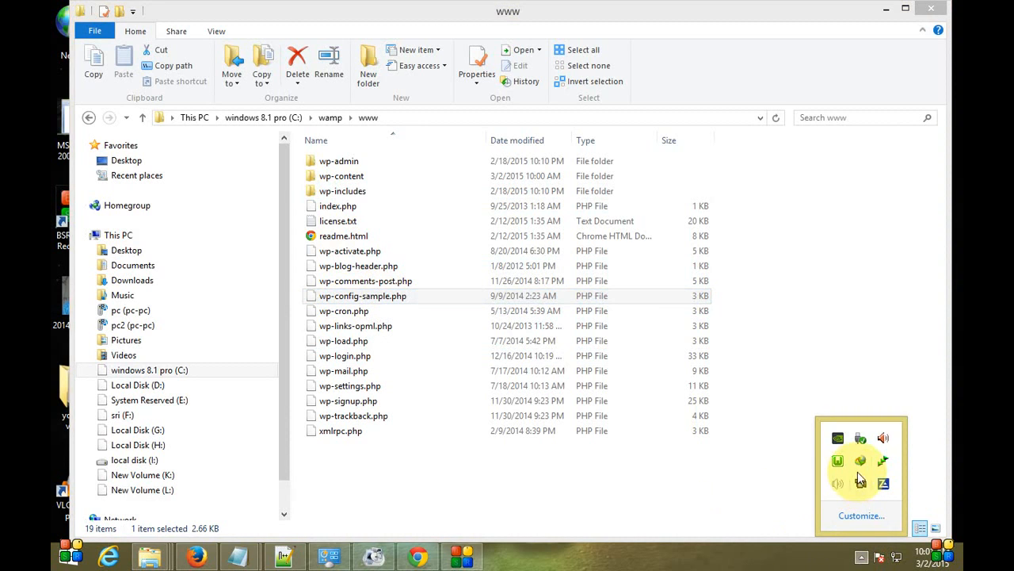
left_click(838, 461)
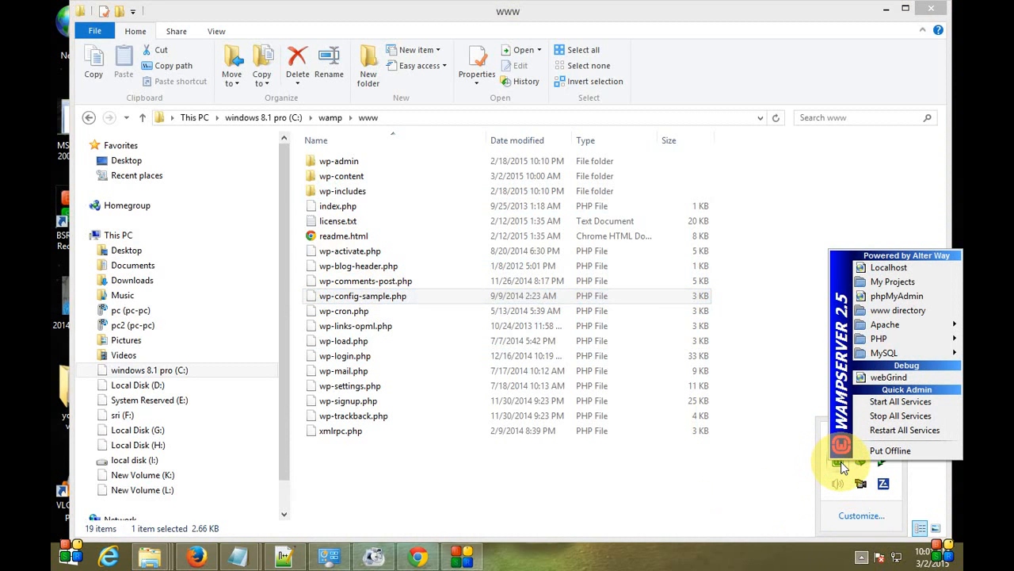
left_click(882, 296)
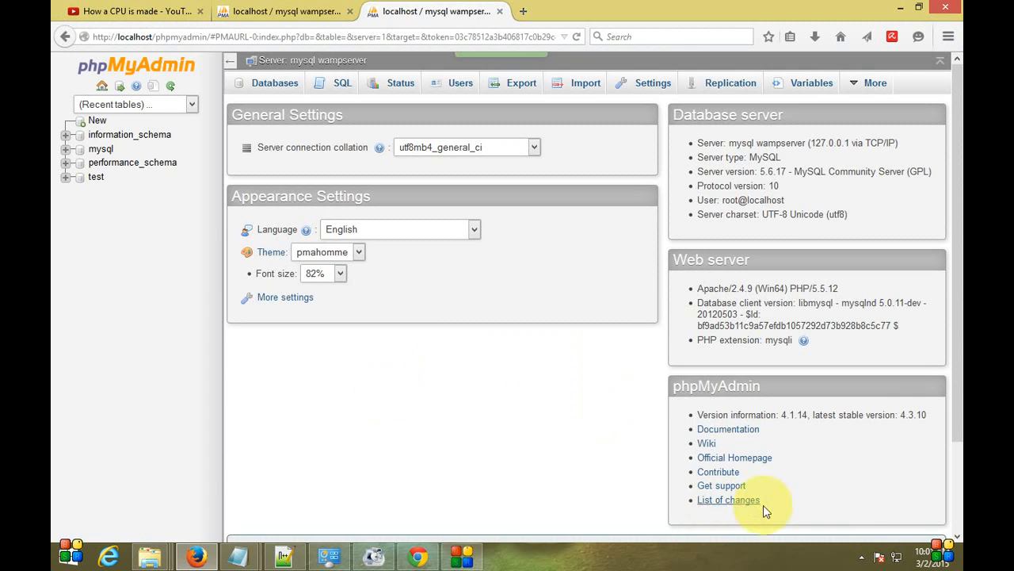
left_click(862, 556)
left_click(840, 461)
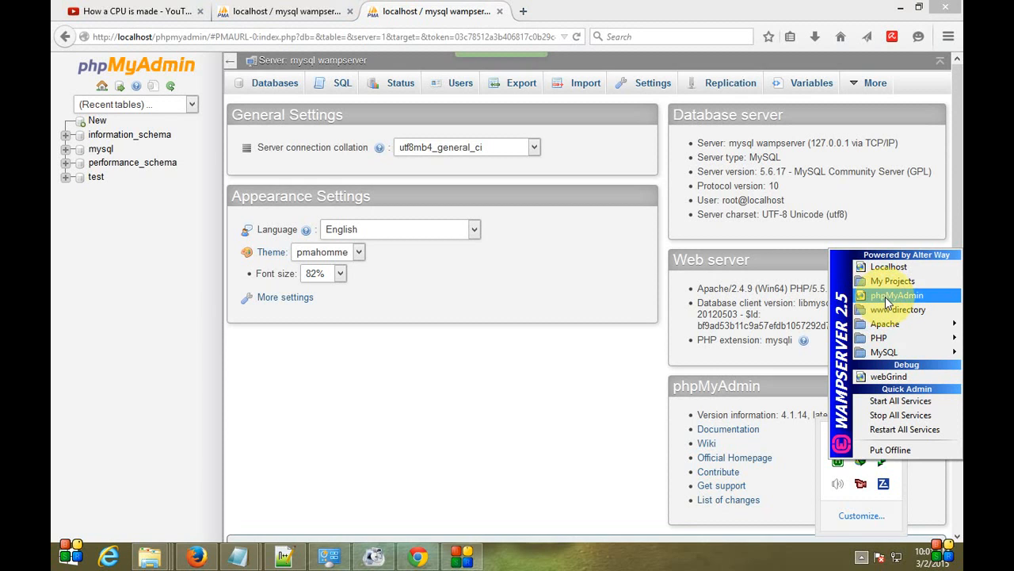
left_click(887, 298)
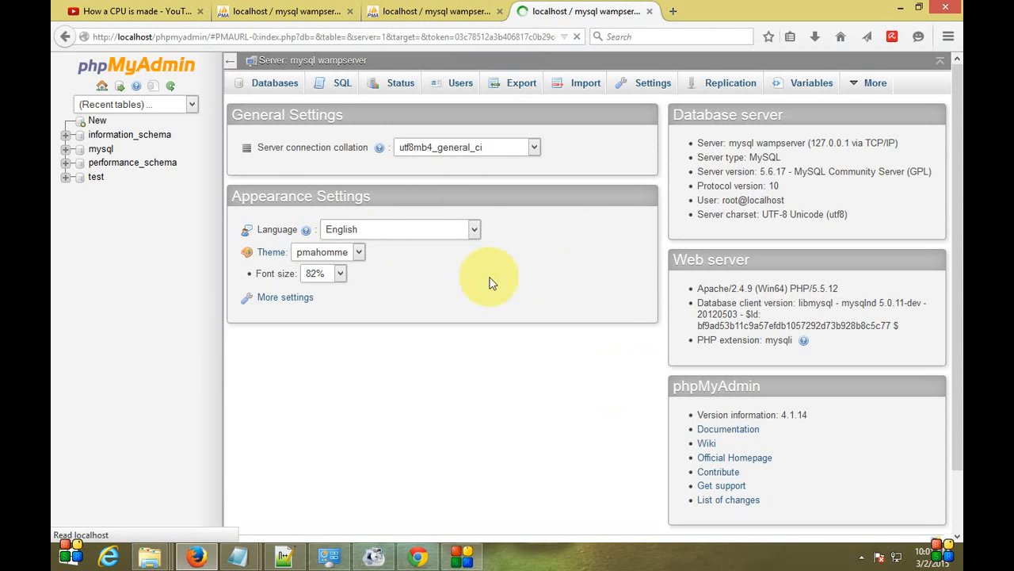
Go to the server's database list in phpMyAdmin and create a new database named word_2.
left_click(270, 87)
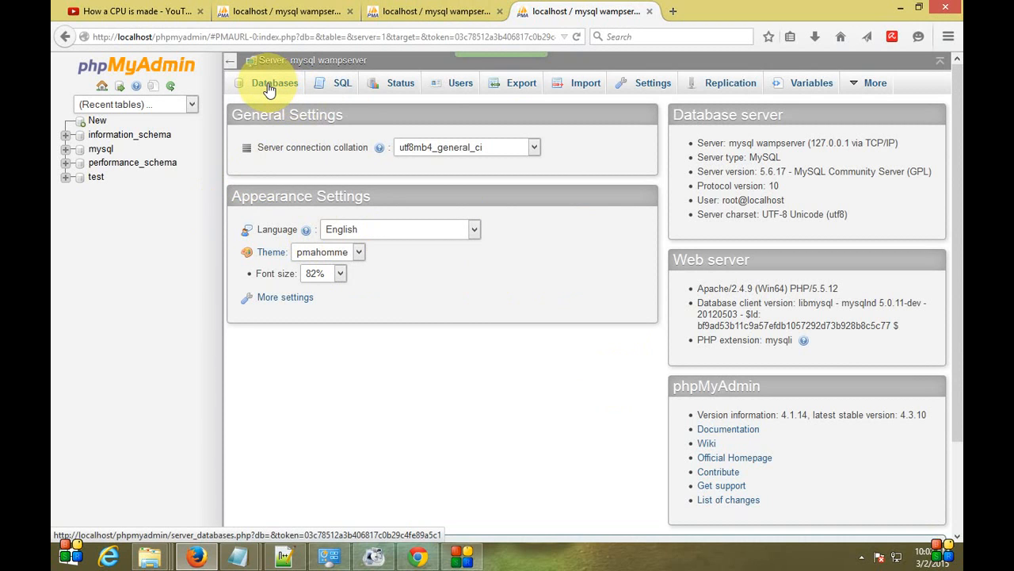
right_click(265, 89)
left_click(267, 90)
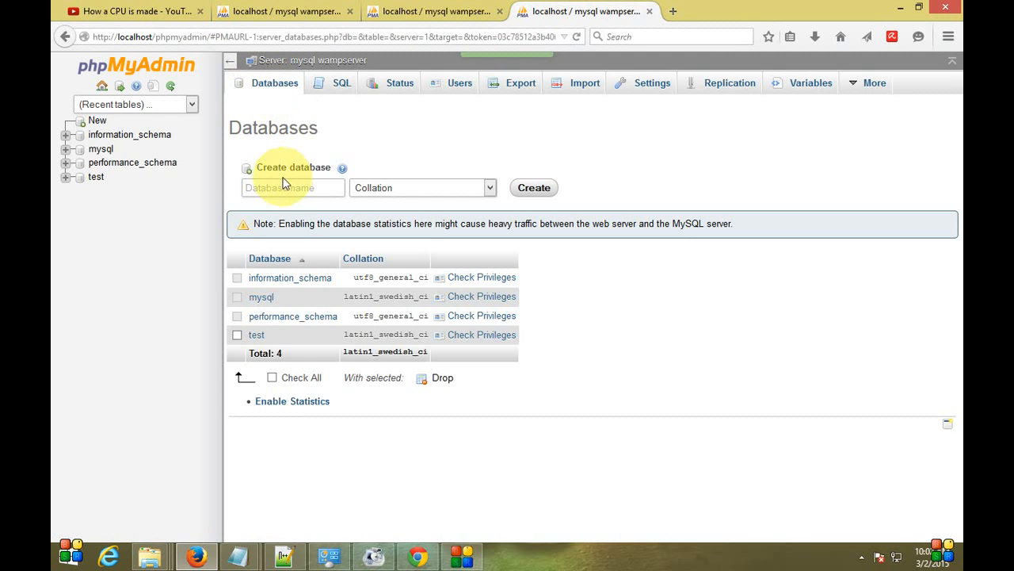
left_click(301, 188)
type("ord_2")
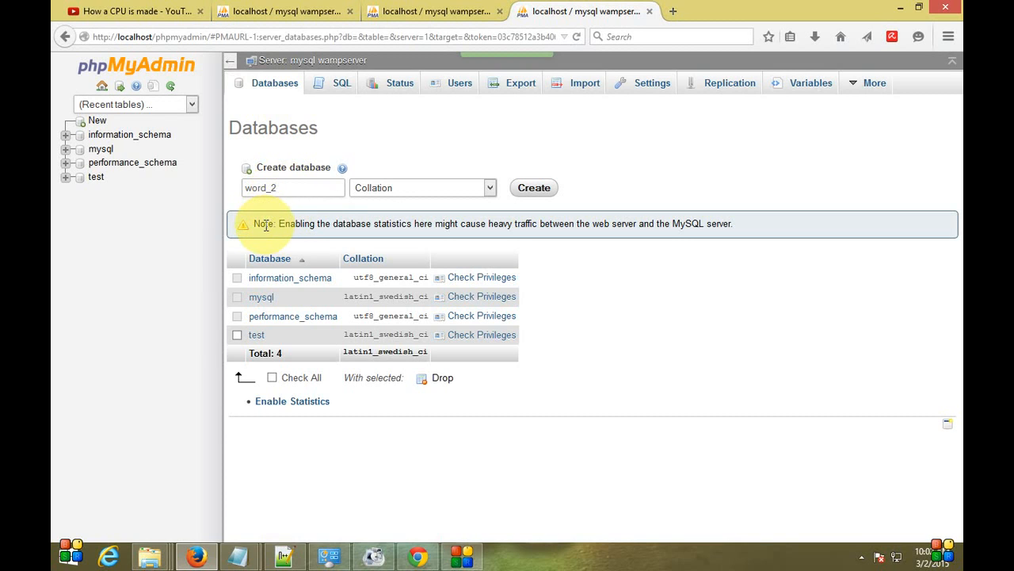
key("ctrl+a")
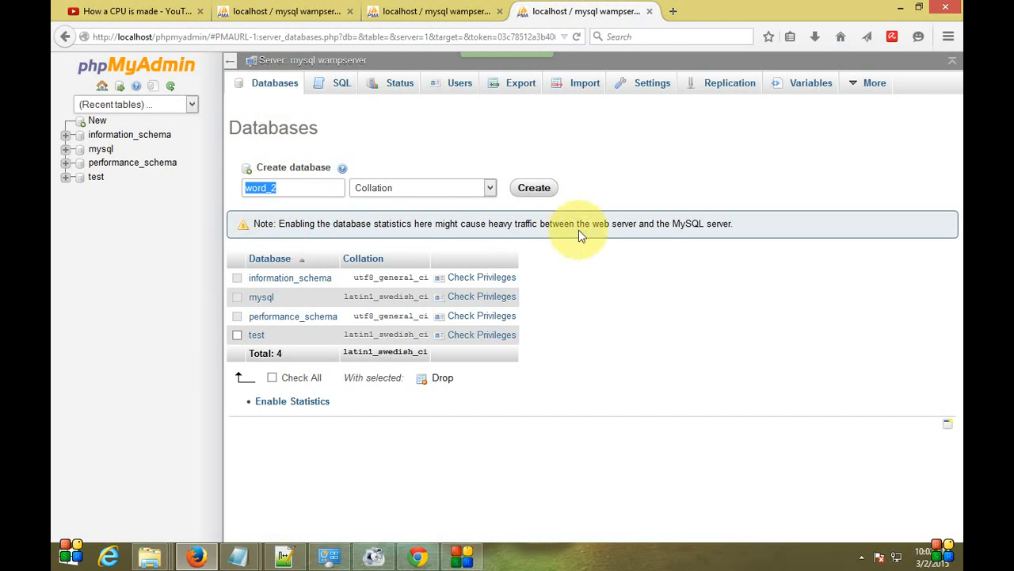
left_click(531, 193)
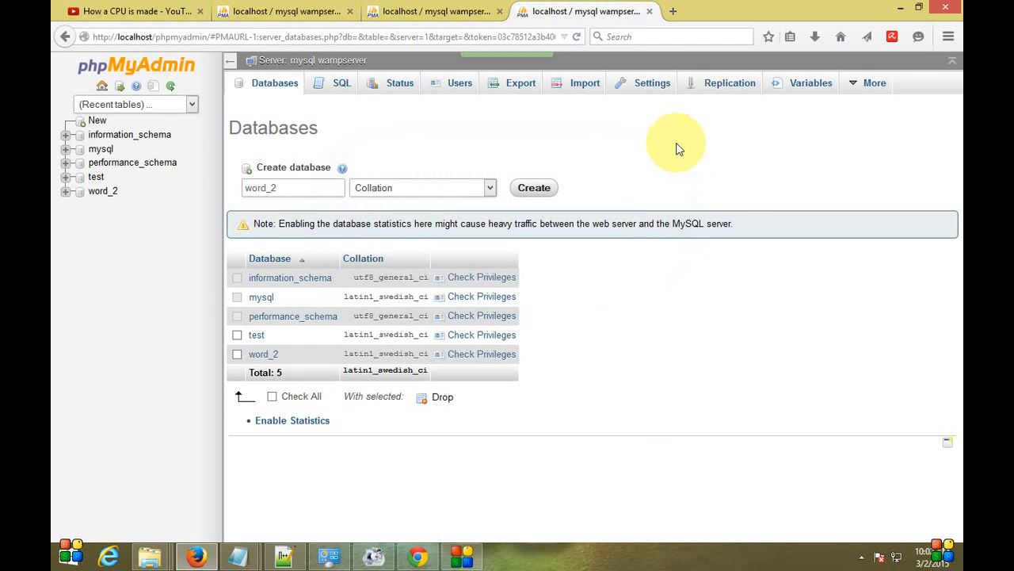
Minimize the browser, close the old www window, reopen C:\wamp\www from This PC and select wp-config-sample.php.
left_click(901, 8)
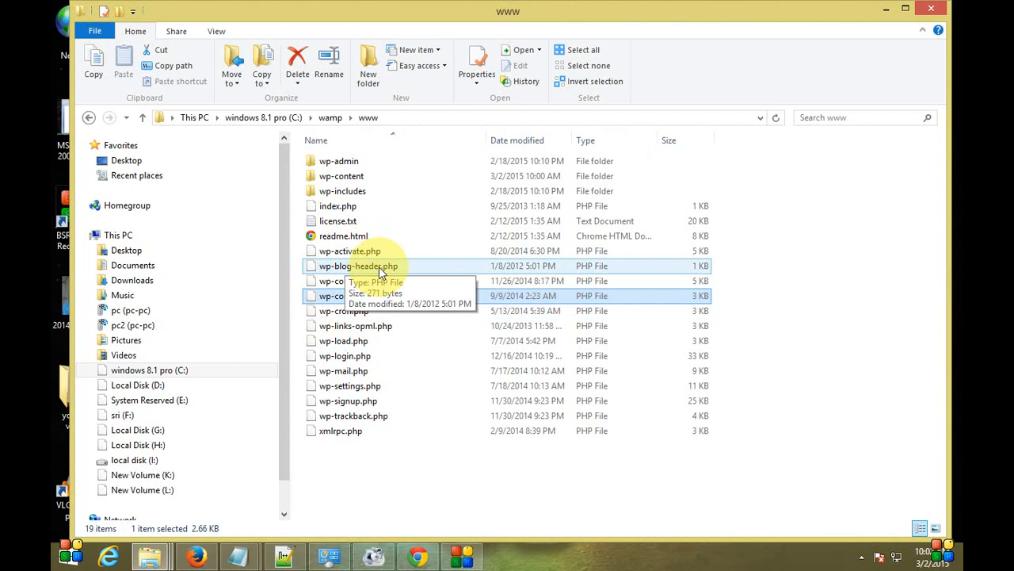
left_click(932, 8)
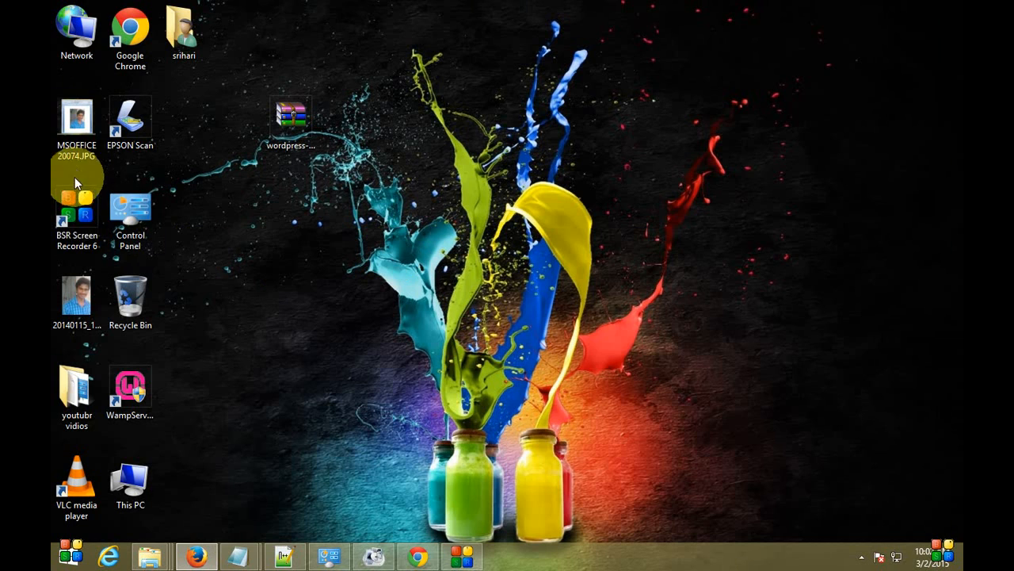
double_click(121, 473)
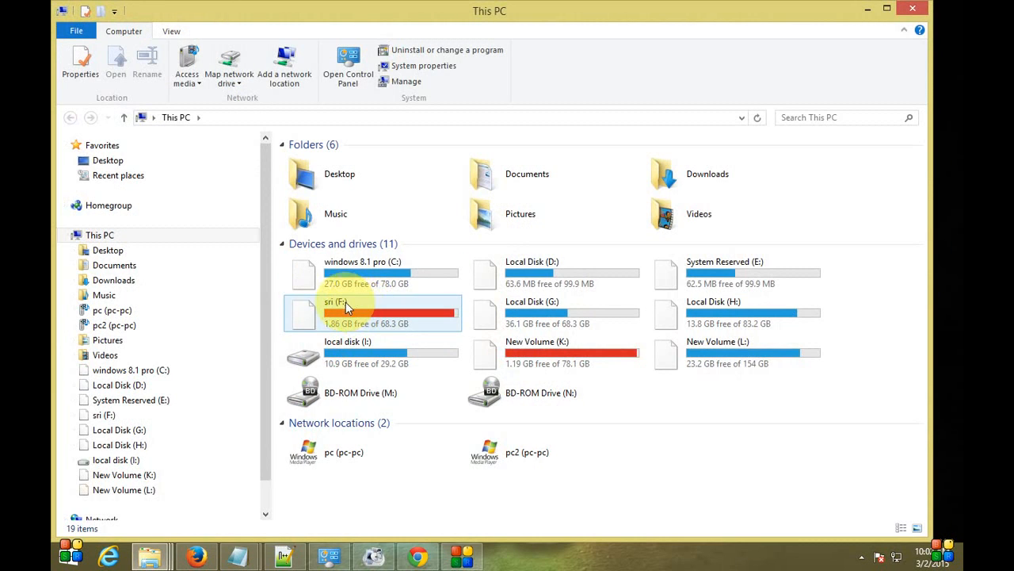
double_click(362, 267)
left_click(523, 274)
double_click(524, 274)
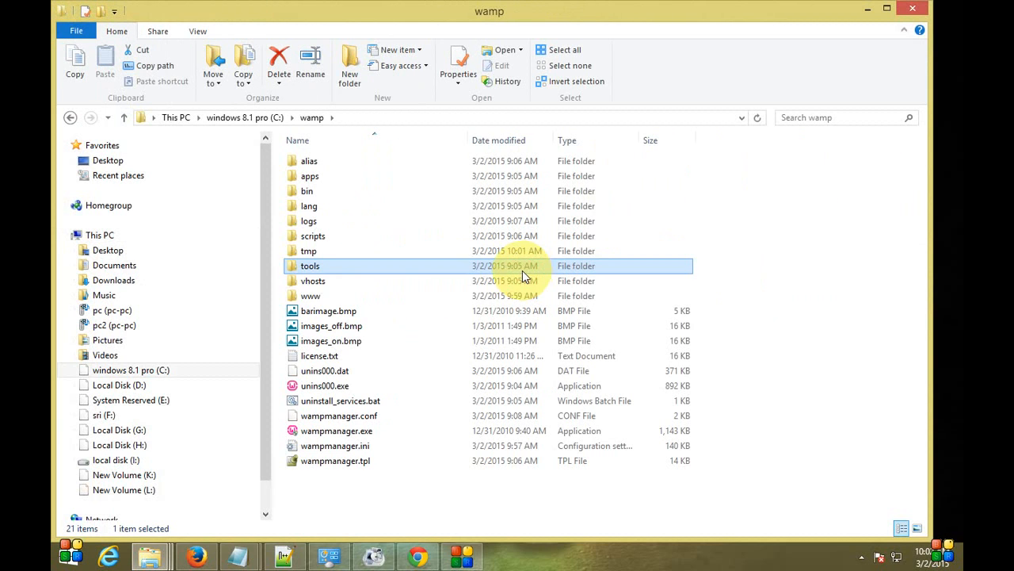
left_click(294, 295)
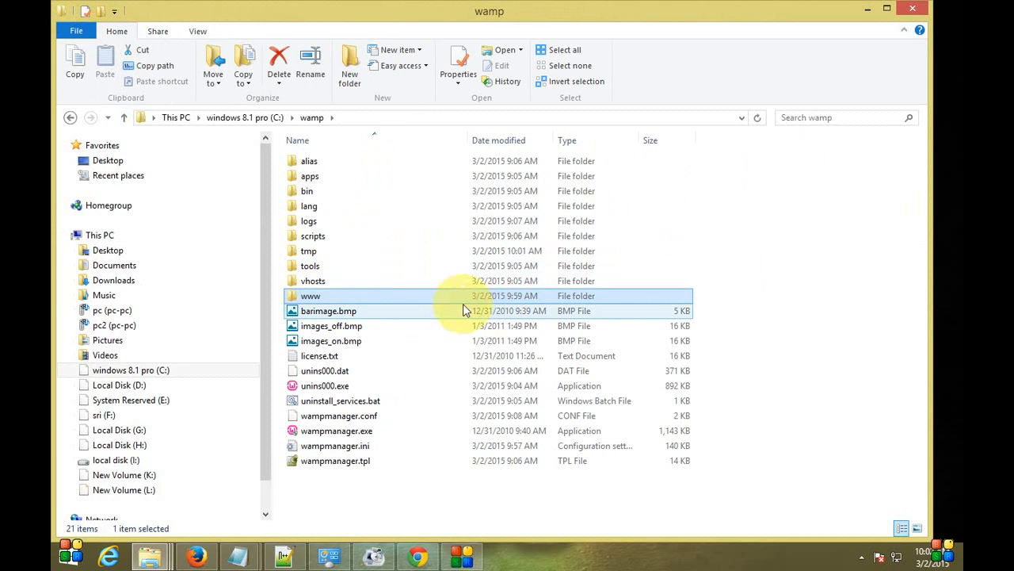
double_click(342, 295)
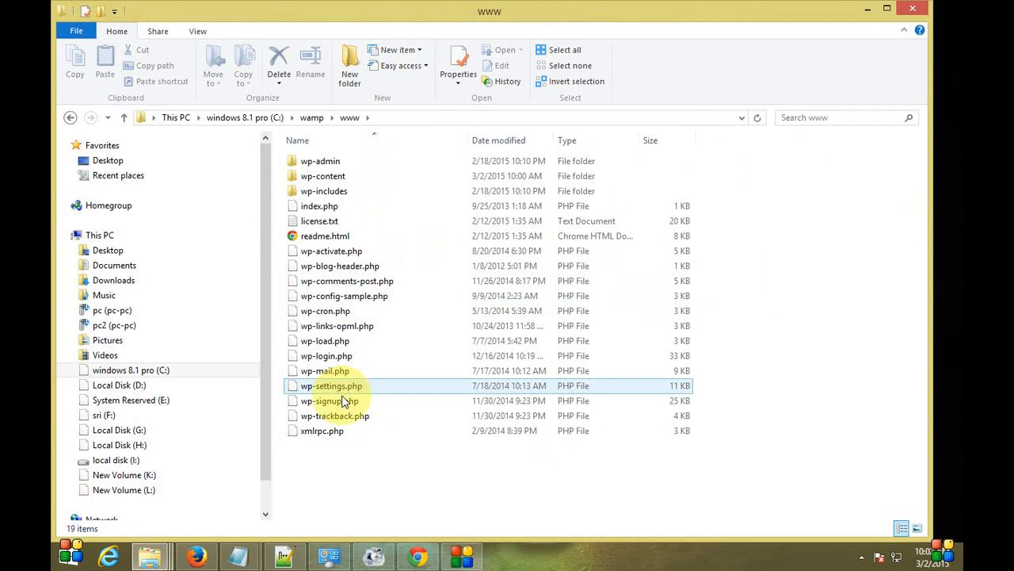
left_click(372, 297)
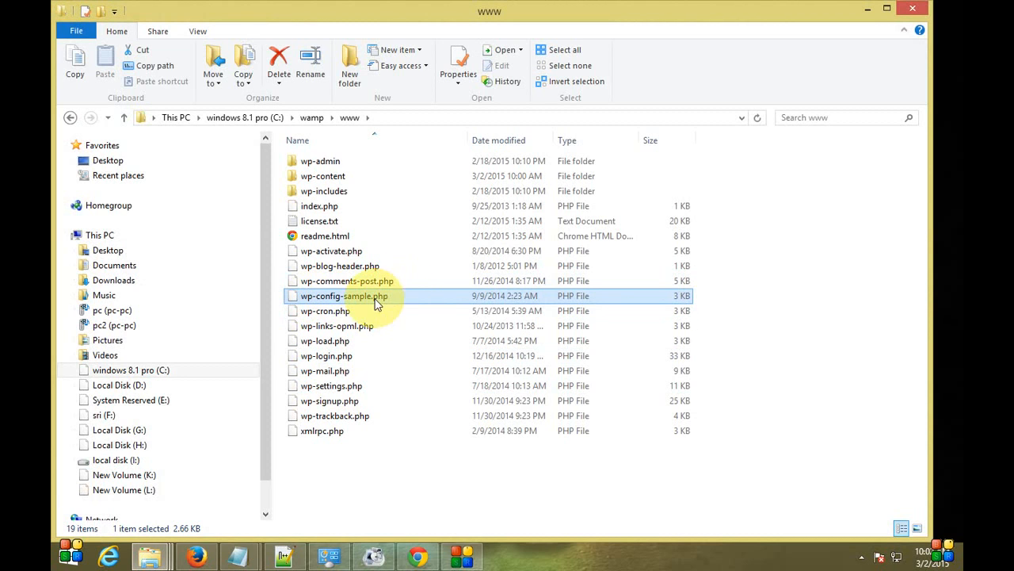
right_click(374, 296)
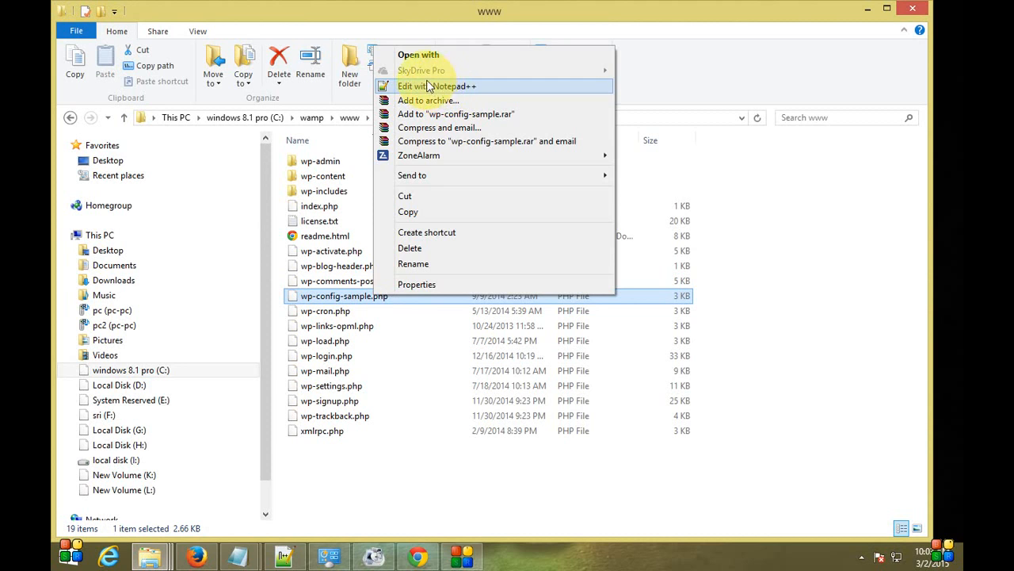
left_click(427, 55)
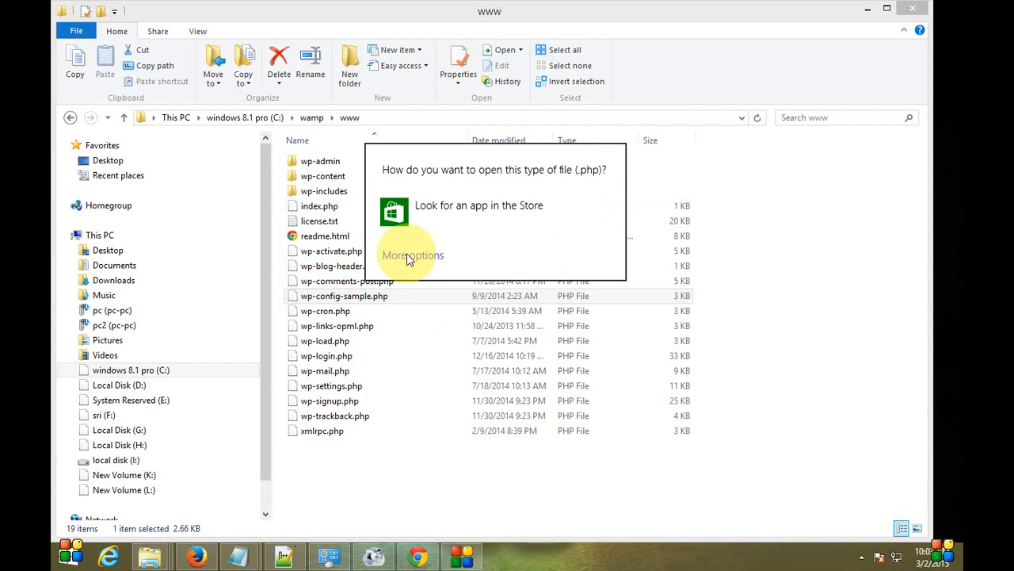
left_click(409, 257)
scroll(469, 380, "down", 5)
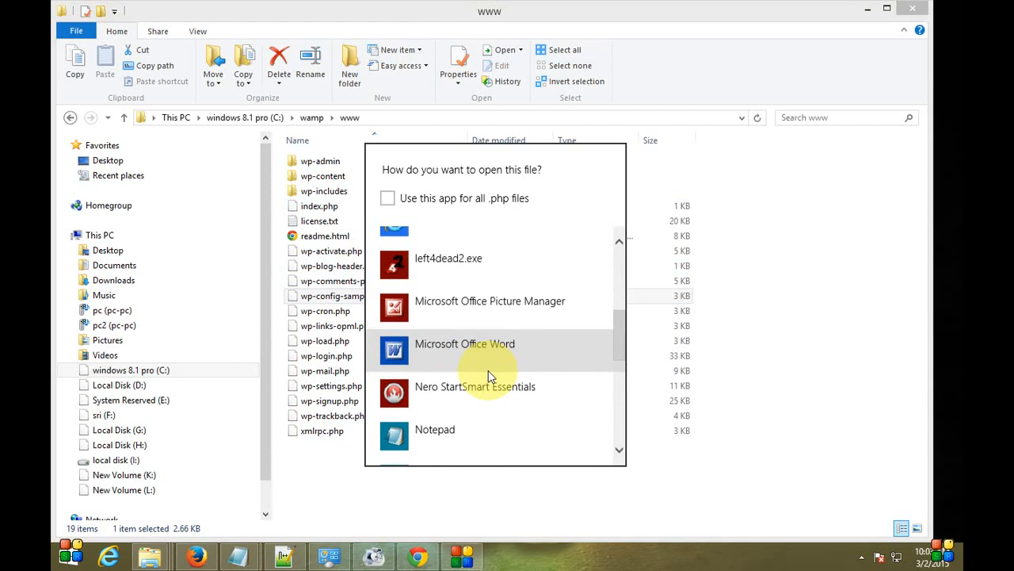
scroll(483, 388, "down", 1)
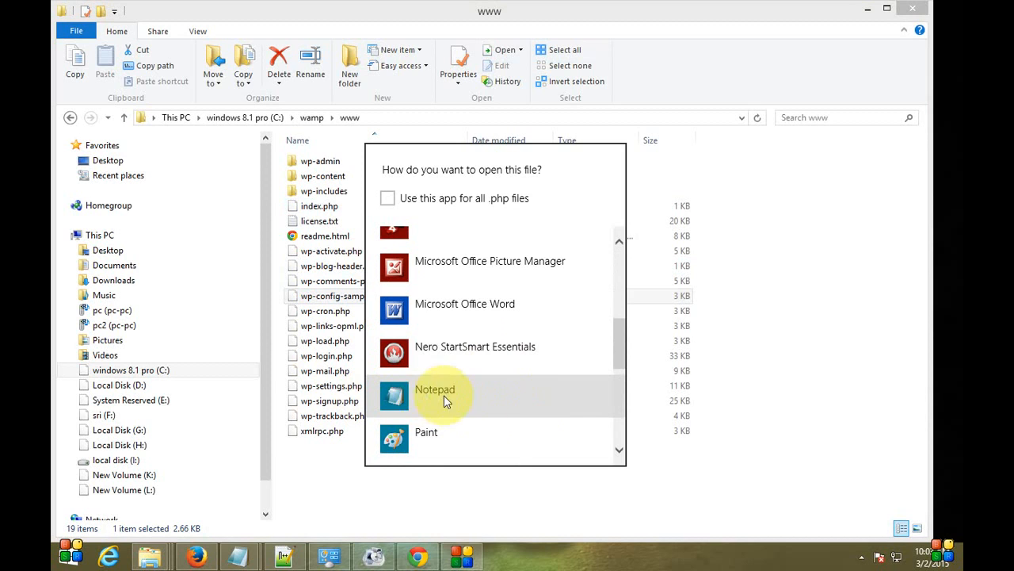
left_click(355, 388)
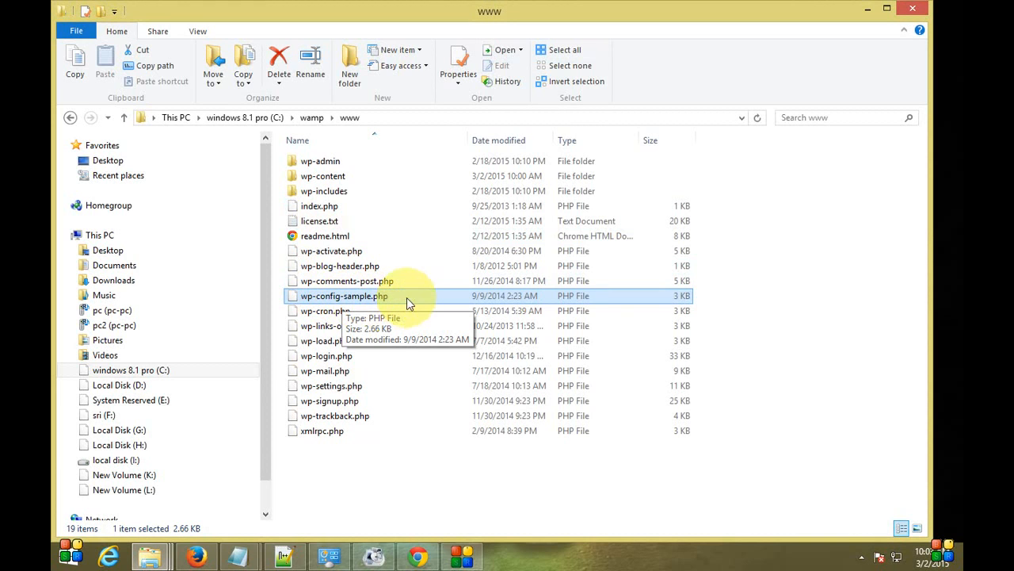
Open wp-config-sample.php for editing in Notepad++ and move the editor window toward the middle of the desktop.
right_click(381, 298)
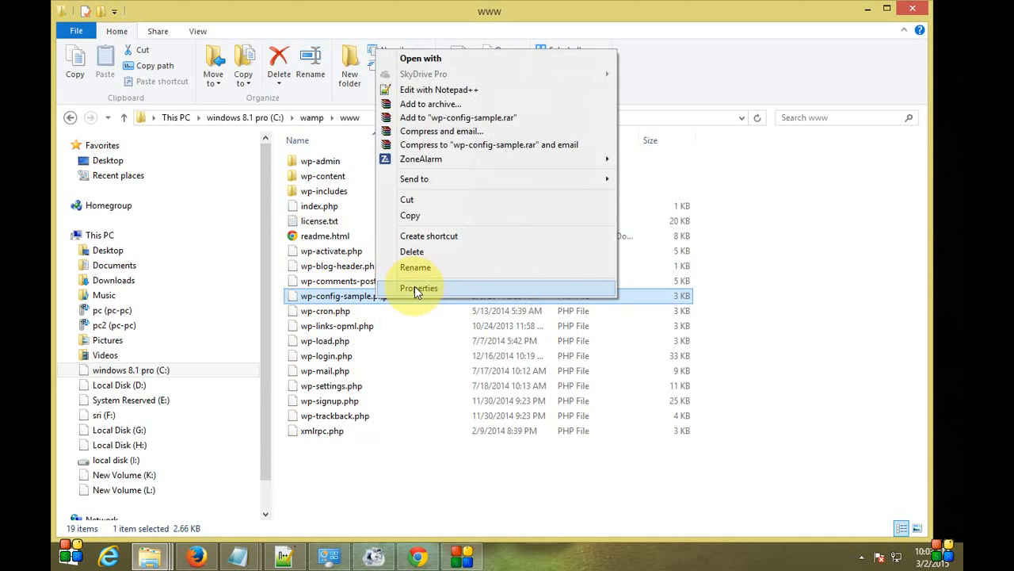
left_click(440, 90)
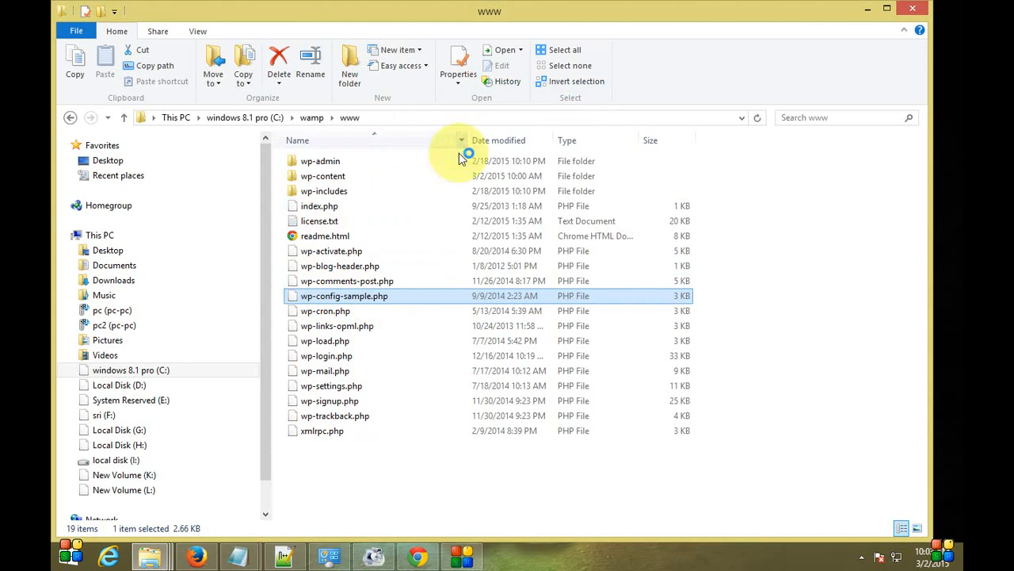
left_click(570, 328)
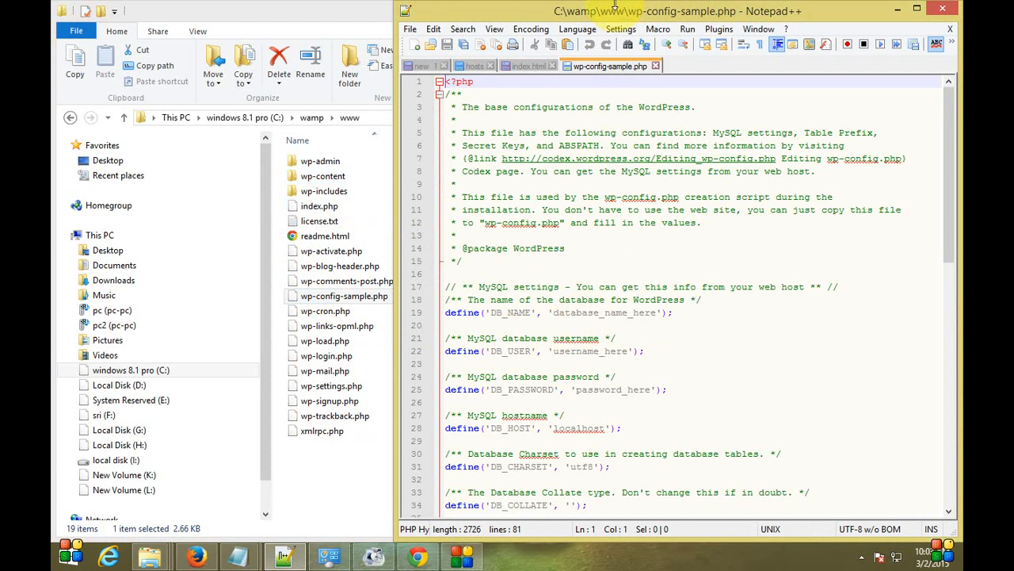
left_click_drag(626, 15, 453, 25)
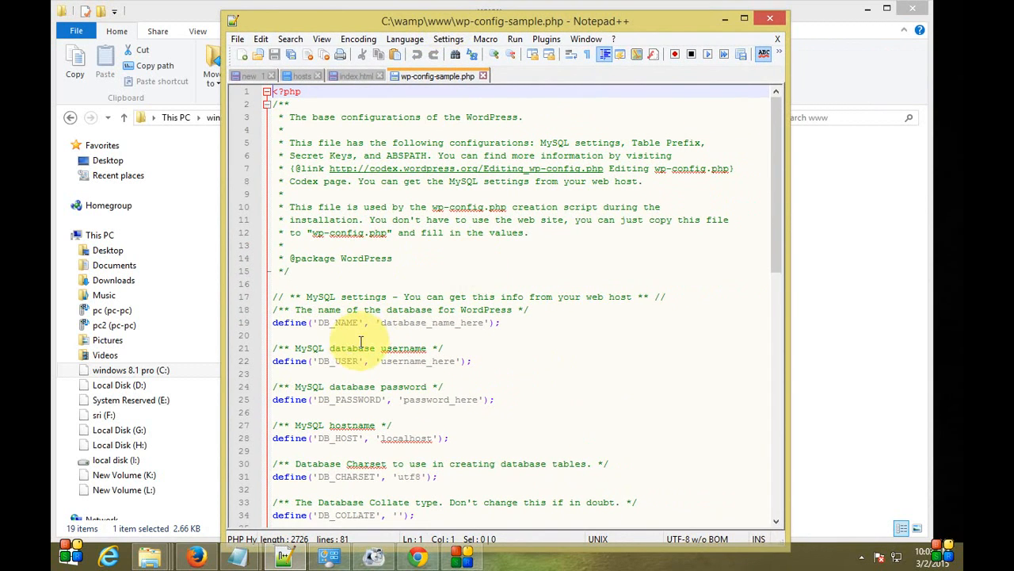
Delete the placeholder database_name_here from the DB_NAME definition on line 19, keeping the empty quotes.
scroll(348, 331, "down", 1)
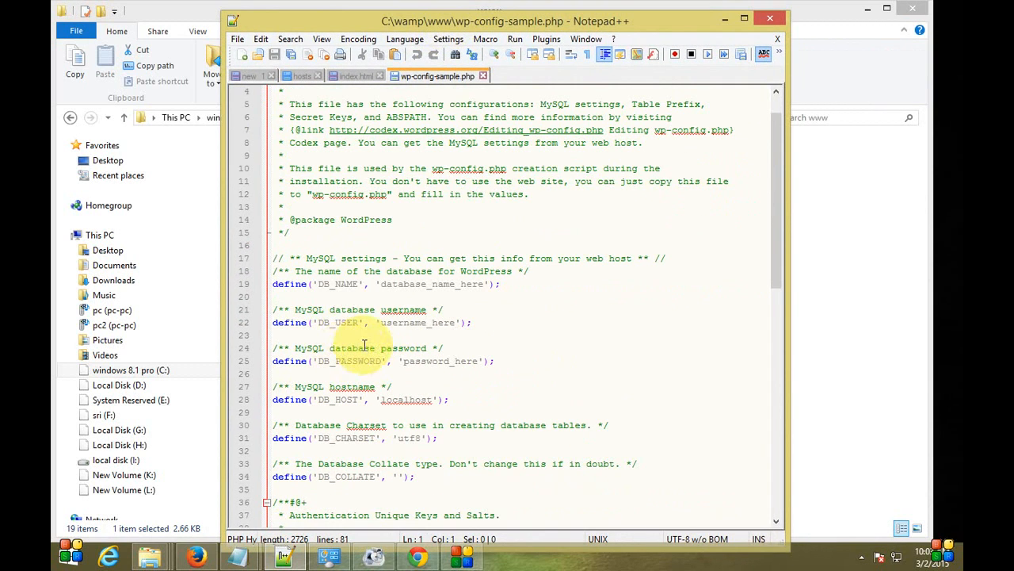
left_click(484, 287)
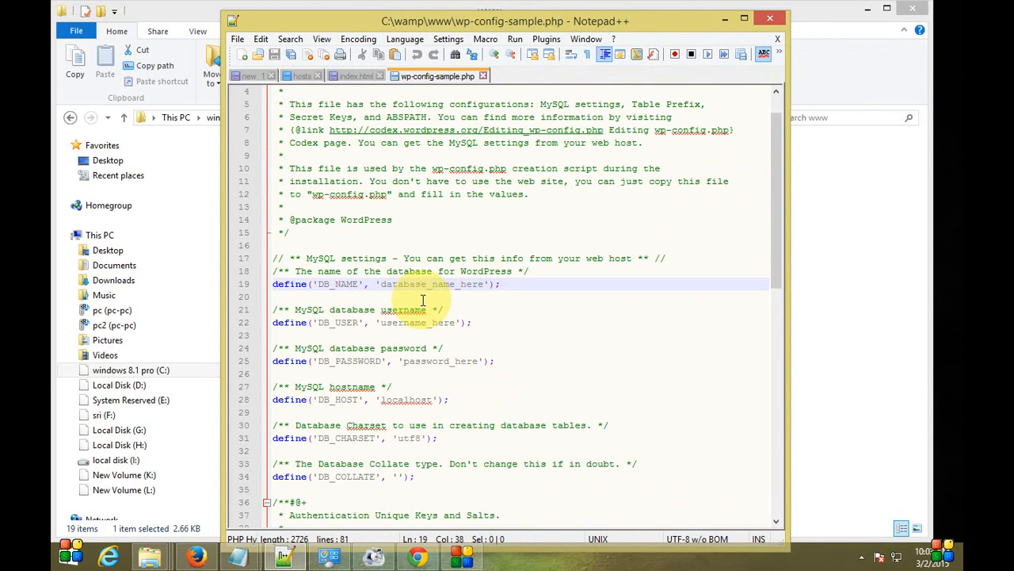
key("BackSpace")
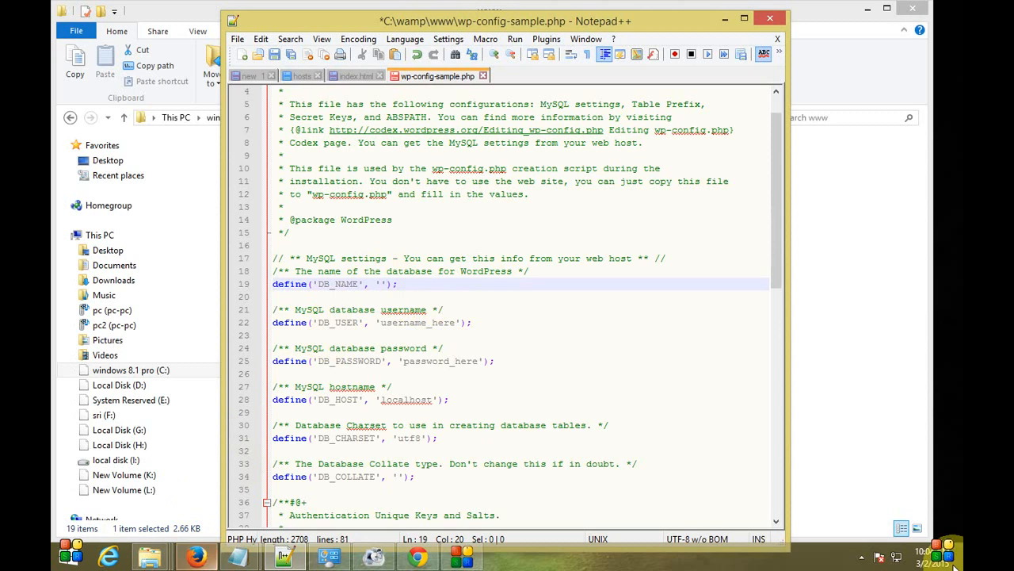
Launch phpMyAdmin again from WampServer and check the name of the newly created database in the database tree.
left_click(862, 557)
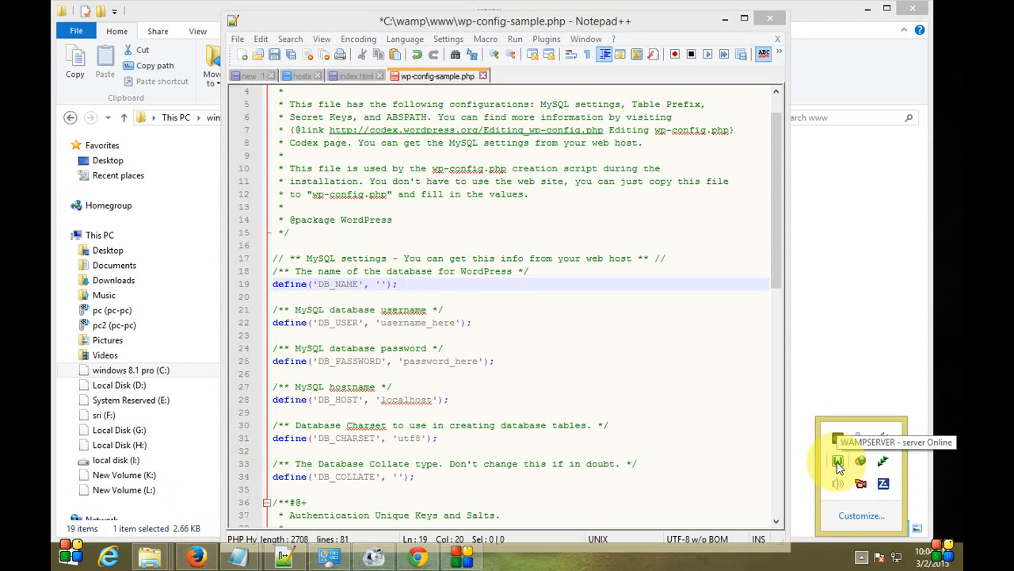
left_click(838, 462)
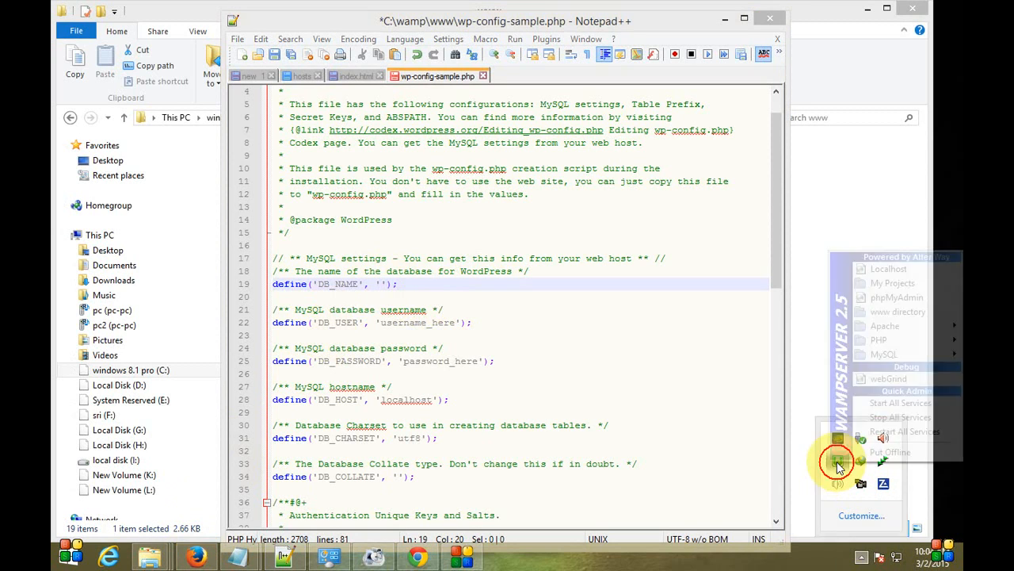
left_click(895, 299)
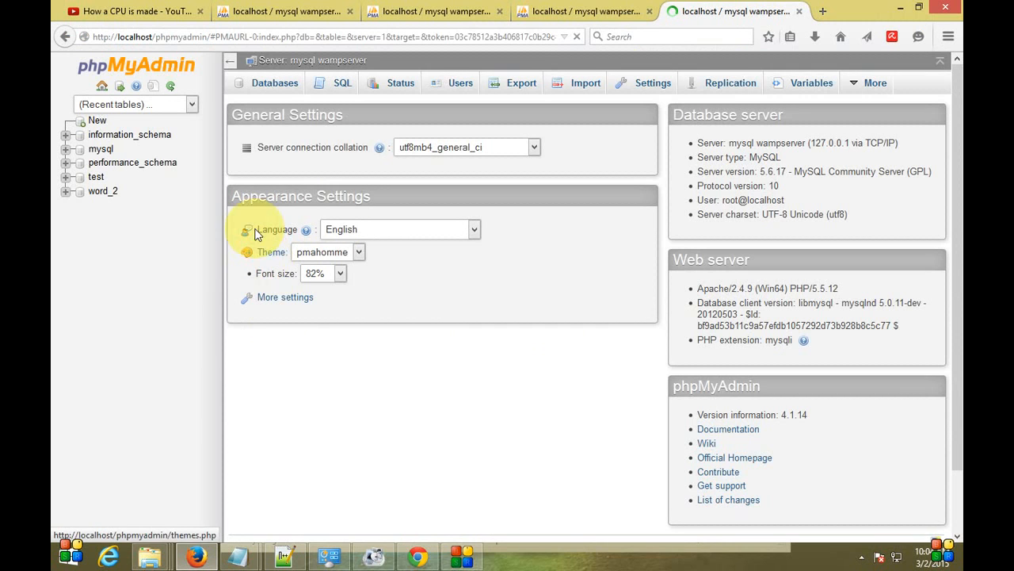
left_click(95, 195)
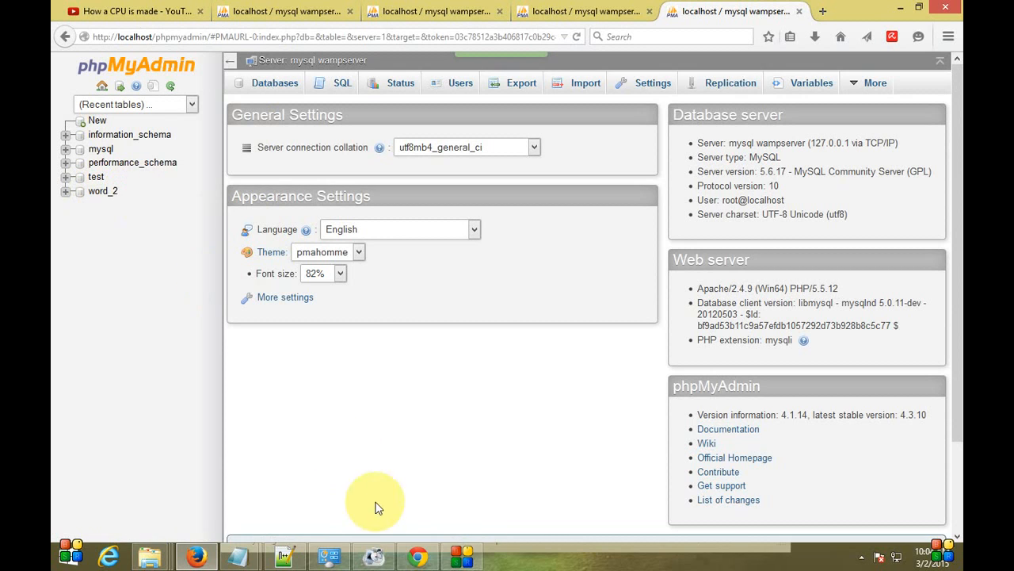
Switch back to Notepad++ and set DB_NAME to word_2 and DB_USER to root in wp-config-sample.php.
left_click(299, 558)
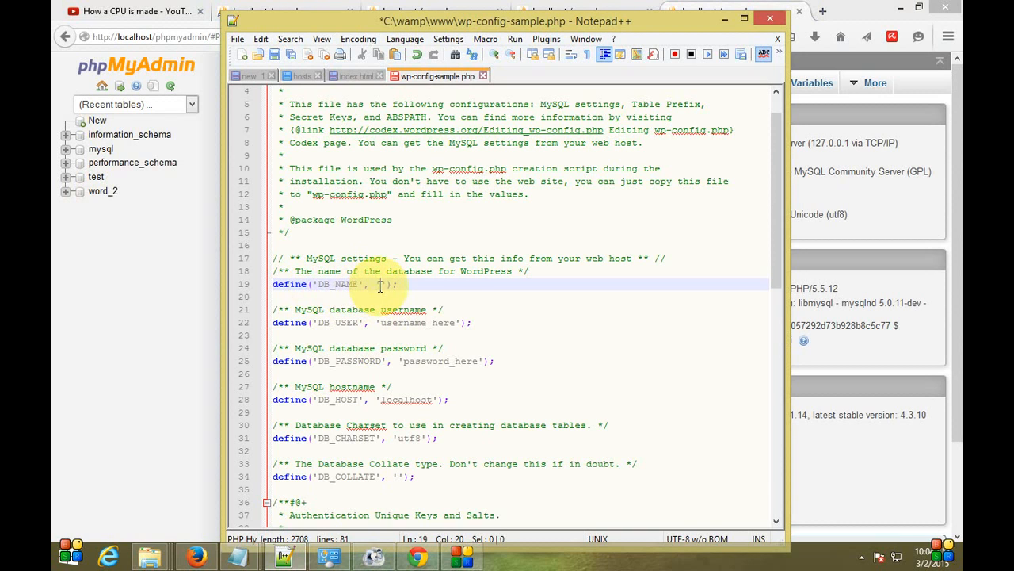
type("wor")
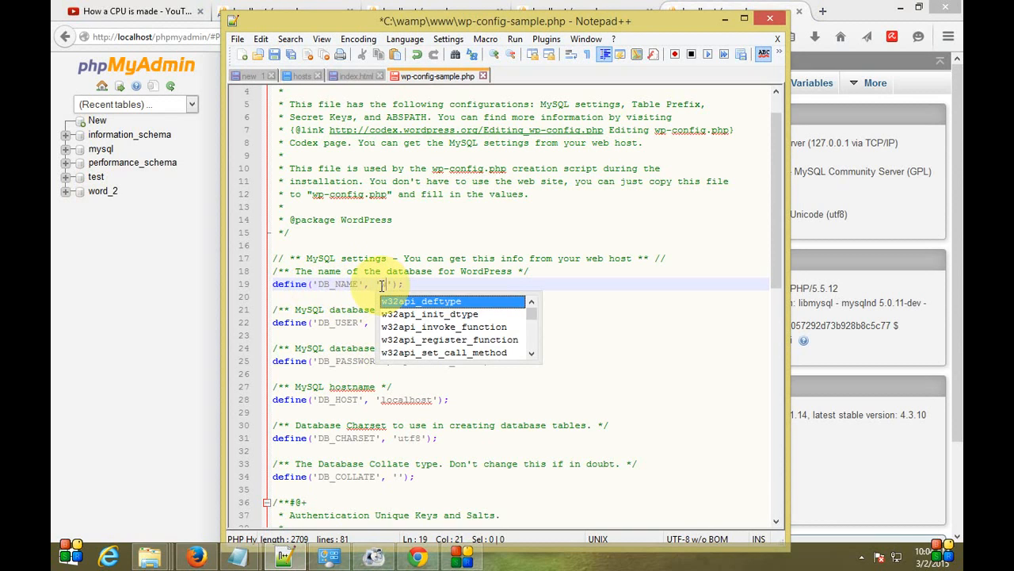
type("d")
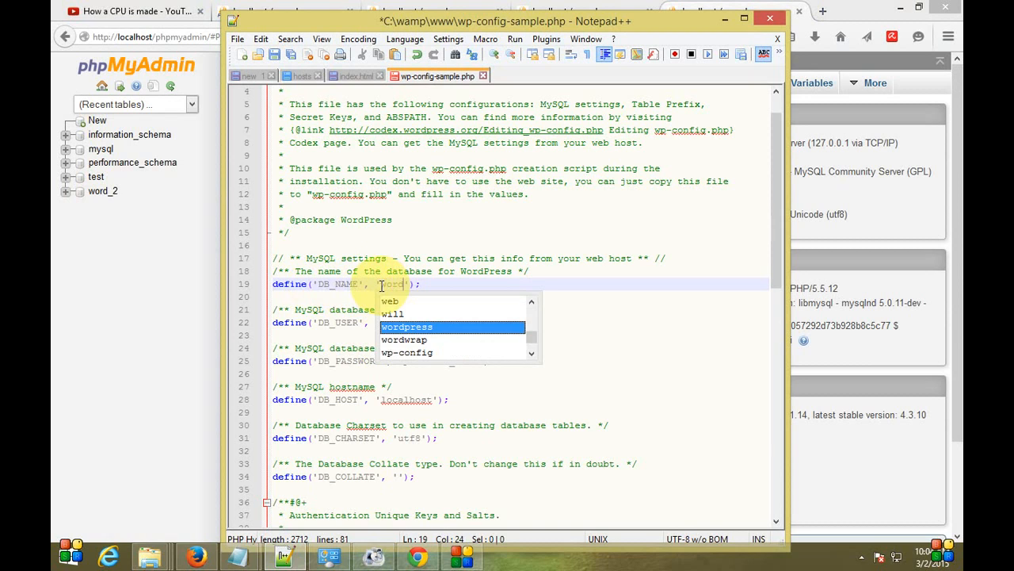
type("_2")
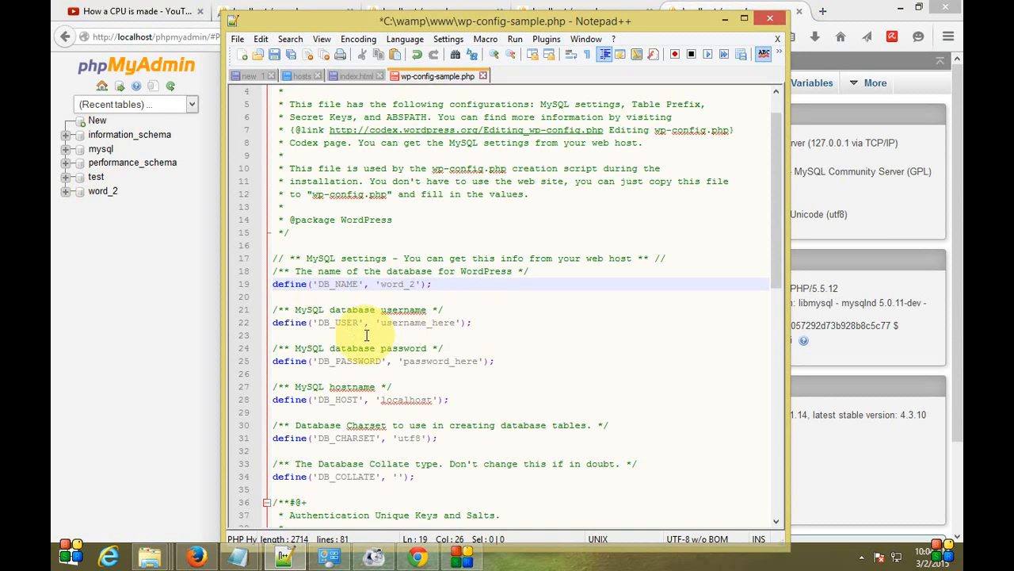
left_click(457, 323)
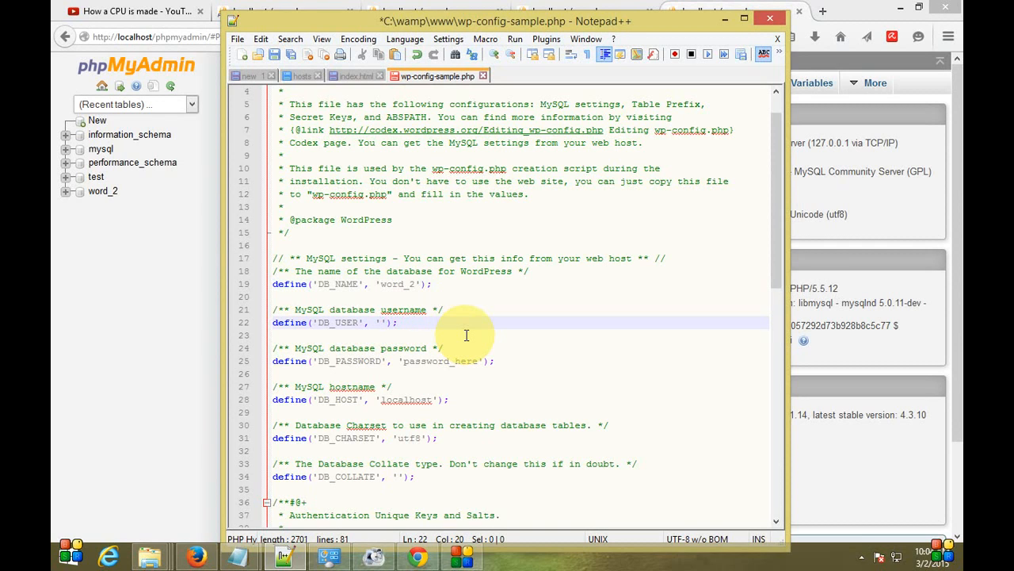
type("root")
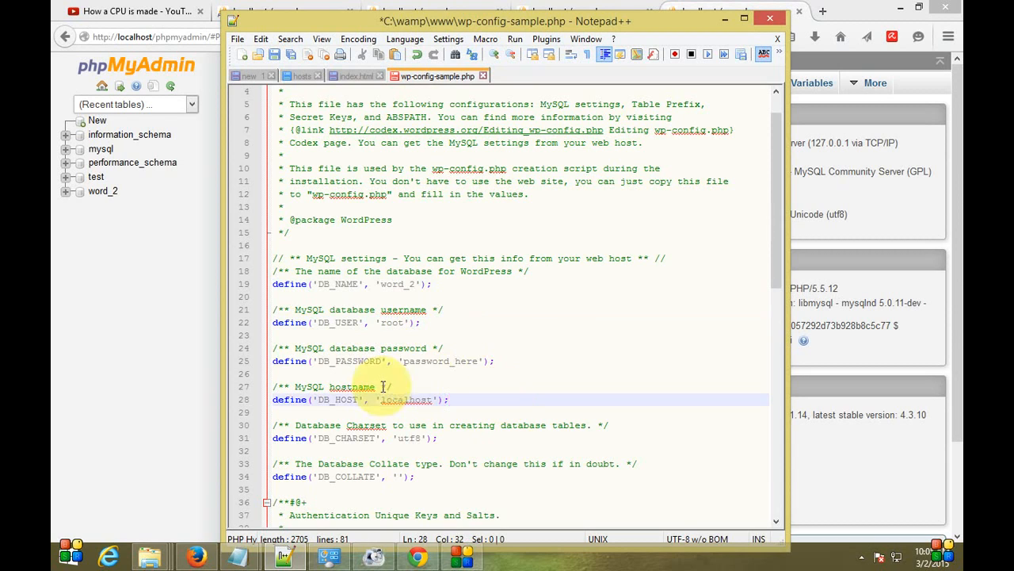
Delete the placeholder password_here from the DB_PASSWORD definition on line 25, keeping the empty quotes.
left_click(479, 361)
key("BackSpace")
key("BackSpace")
key("BackSpace")
key("BackSpace")
key("BackSpace")
key("BackSpace")
key("BackSpace")
key("BackSpace")
key("BackSpace")
key("BackSpace")
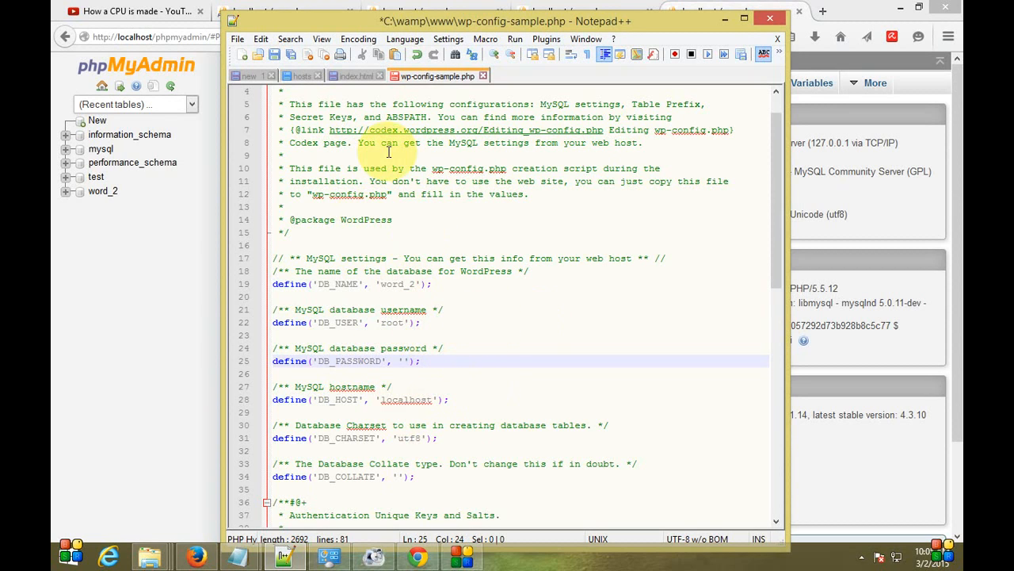
Save the edited wp-config-sample.php and close the editor.
left_click(274, 54)
left_click(238, 38)
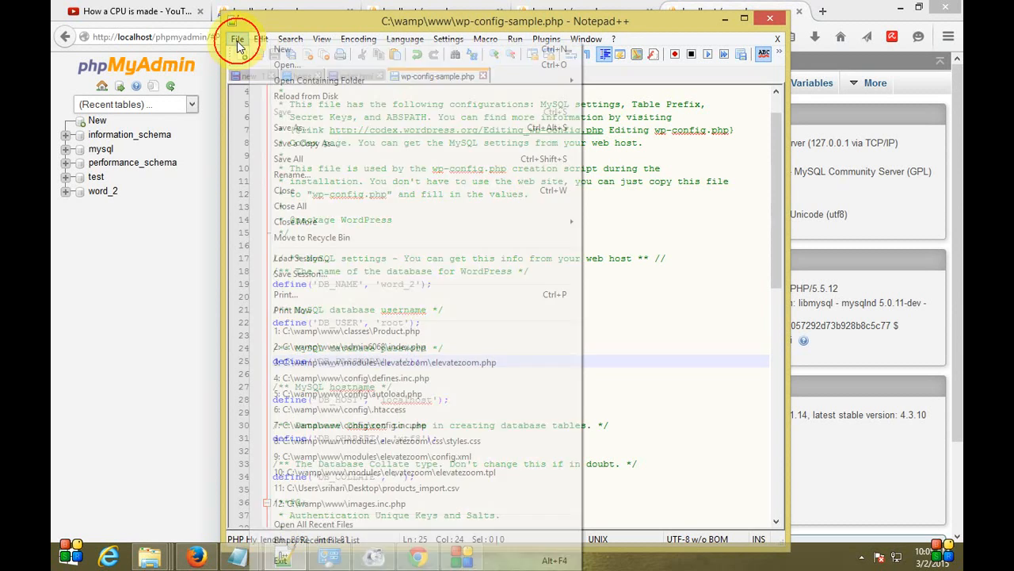
left_click(632, 24)
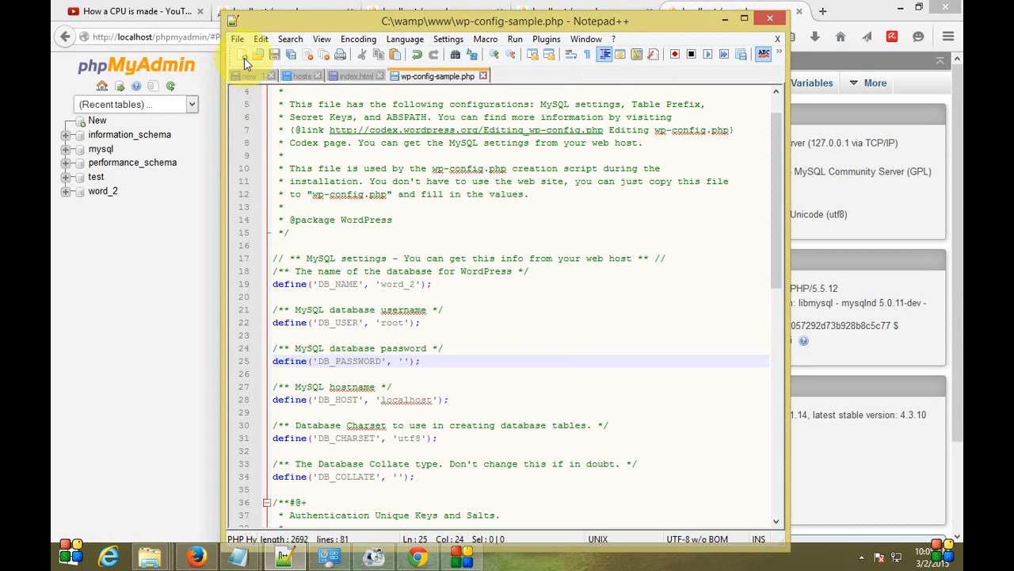
left_click(767, 16)
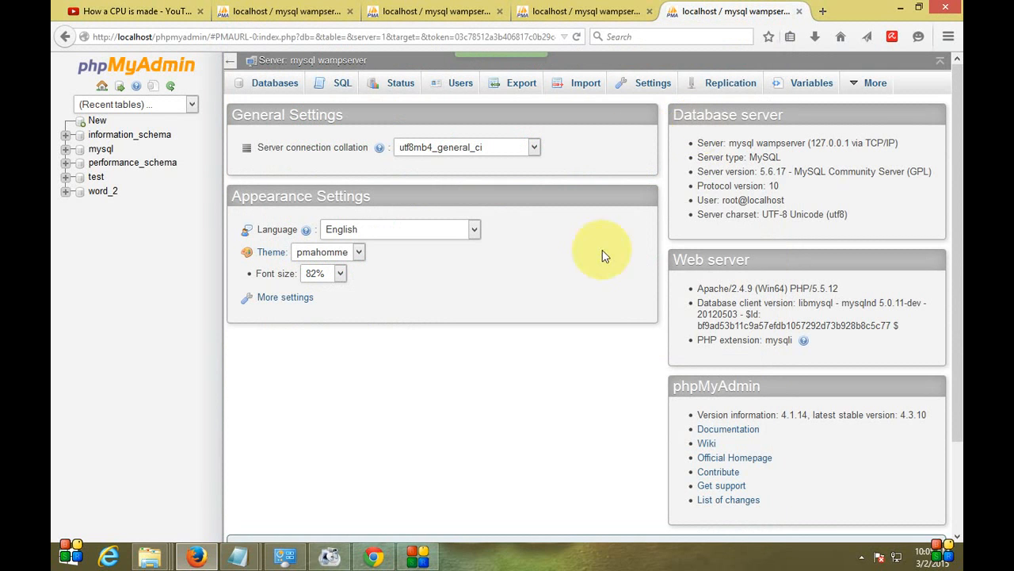
Minimize the browser to reach the C:\wamp\www folder and rename wp-config-sample.php to wp-config.php.
left_click(900, 8)
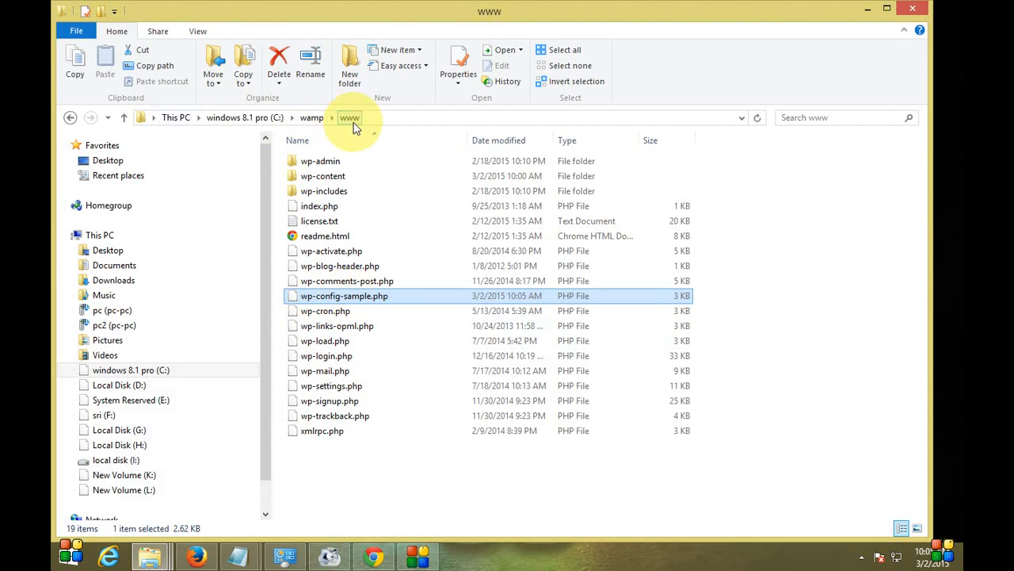
right_click(361, 296)
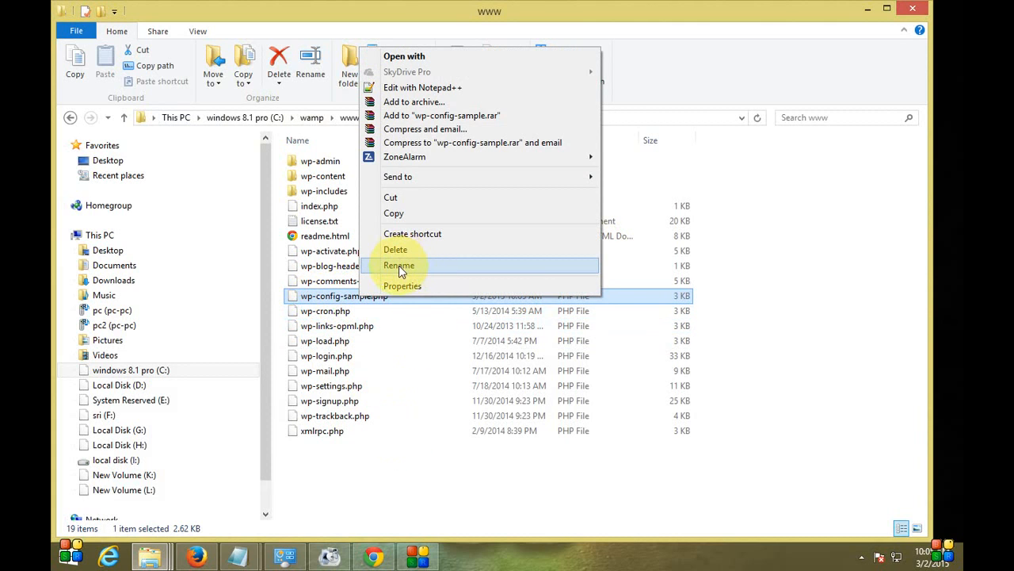
left_click(399, 266)
key("Right")
key("Left")
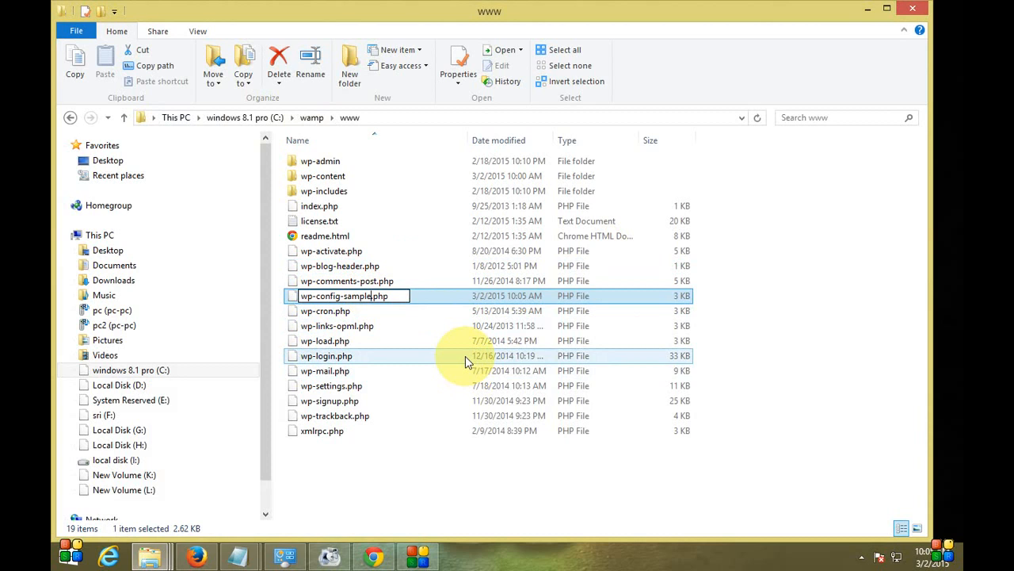
key("BackSpace")
key("BackSpace")
key("BackSpace")
key("BackSpace")
key("BackSpace")
key("BackSpace")
key("BackSpace")
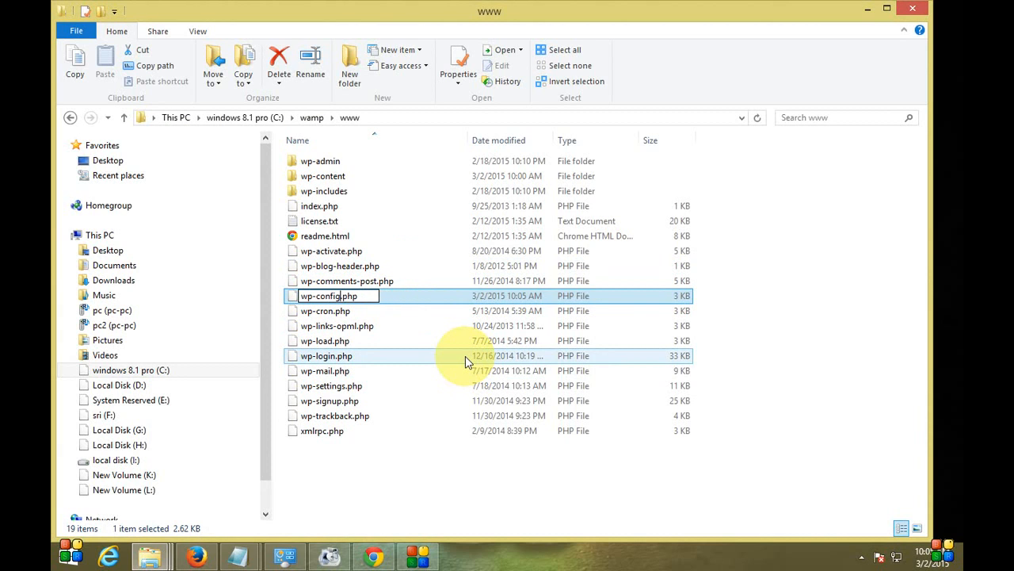
left_click(454, 454)
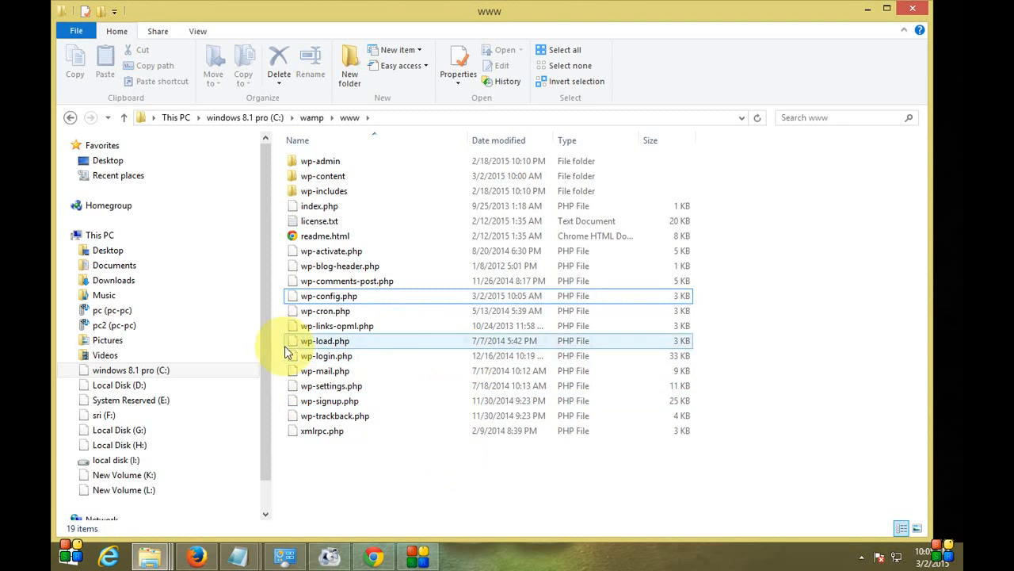
left_click(310, 296)
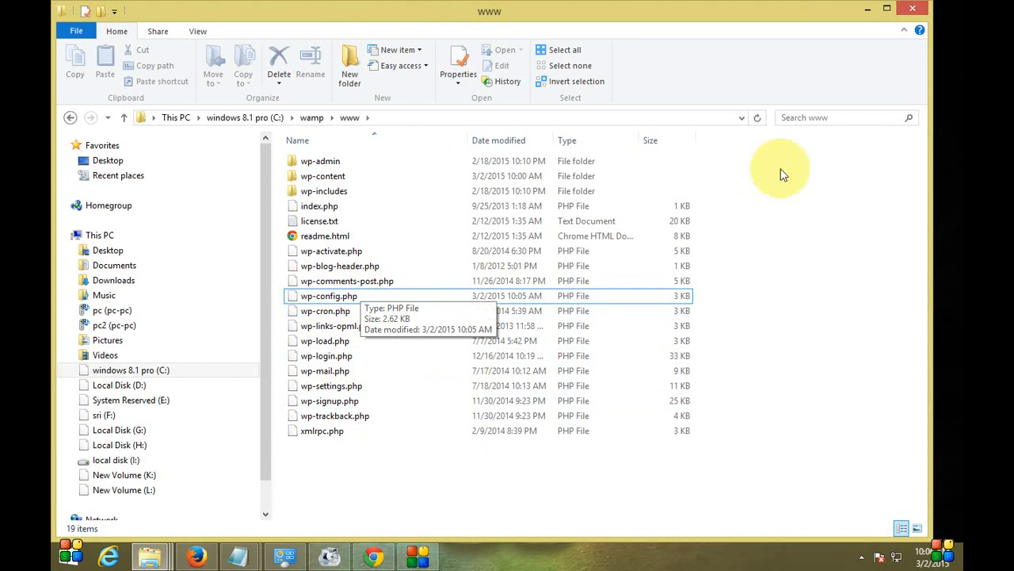
Minimize the www folder, switch to Chrome and load localhost in the tab showing the WordPress setup page.
left_click(865, 12)
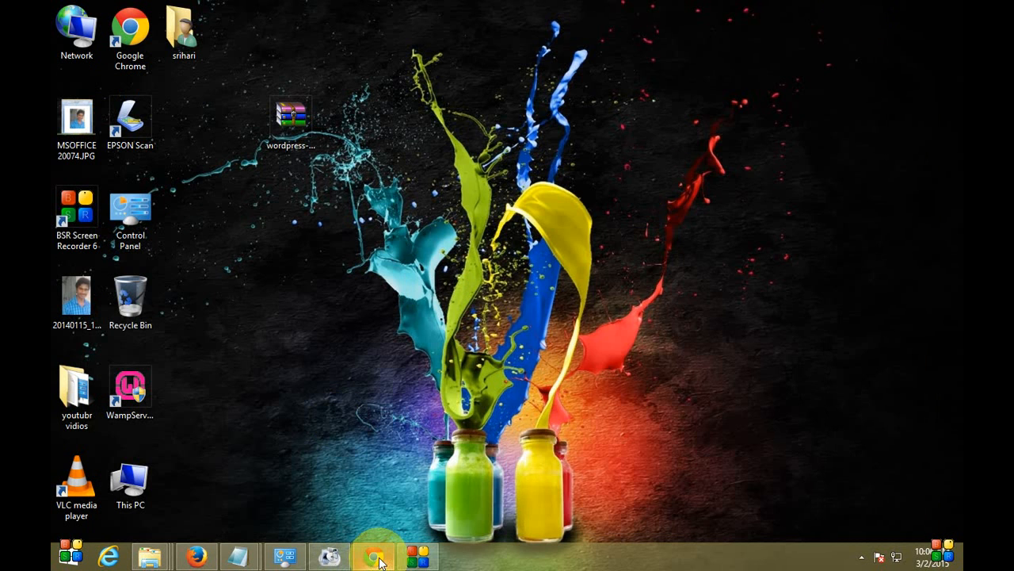
left_click(374, 556)
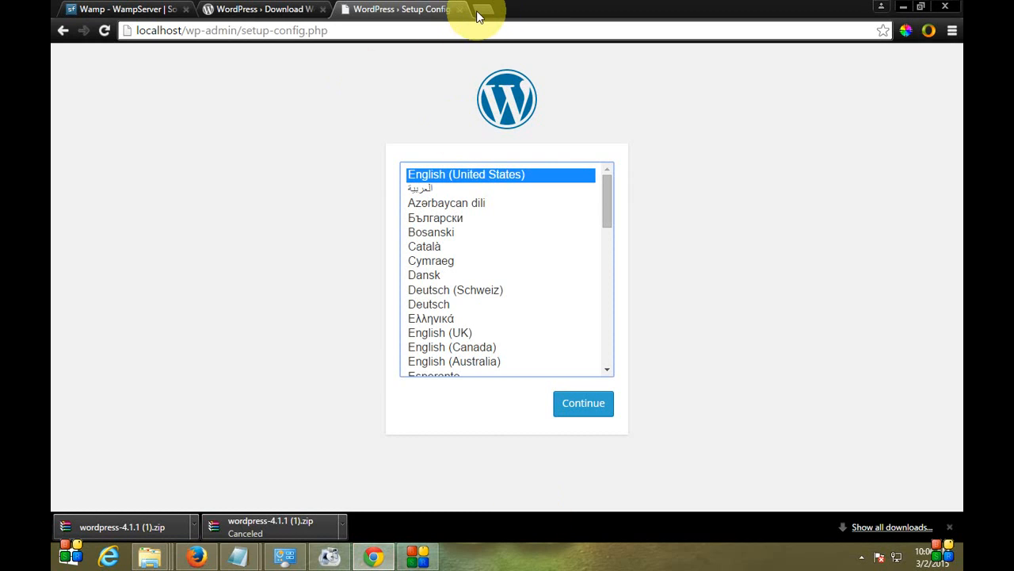
left_click(434, 28)
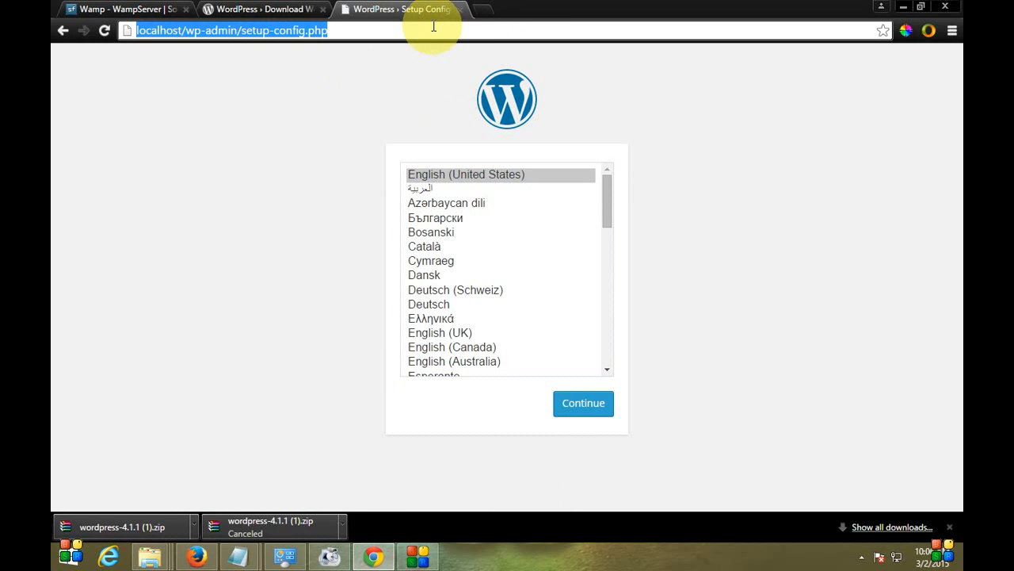
type("localhos")
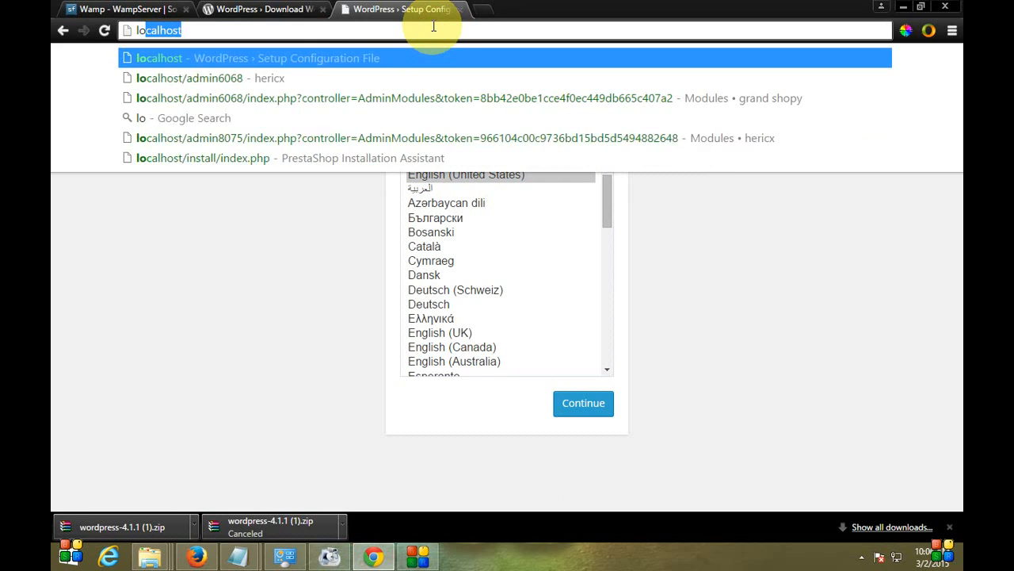
type("t")
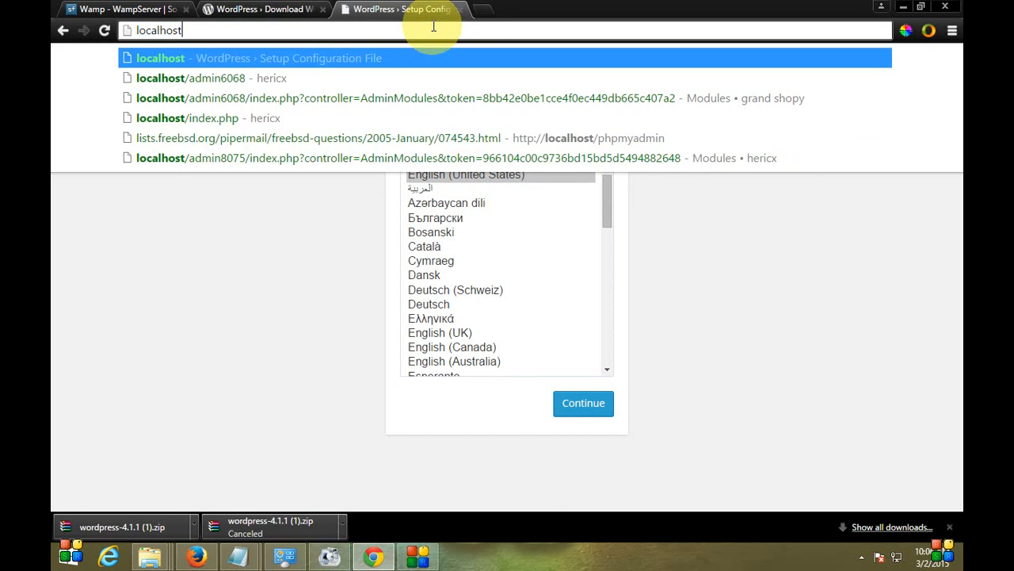
key("Return")
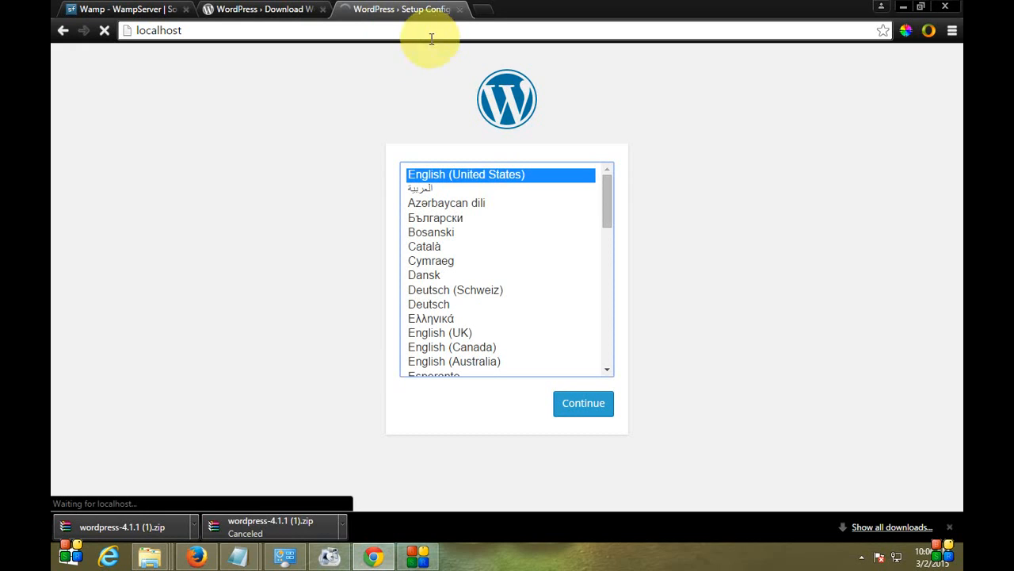
Load localhost in a new browser tab and close the old WordPress Setup Configuration tab.
left_click(485, 14)
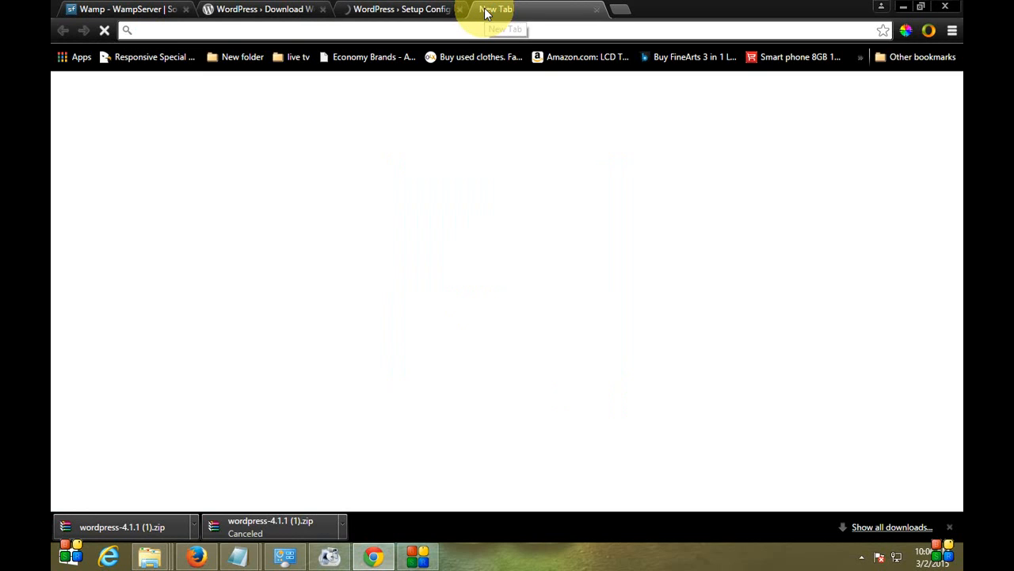
type("localhost")
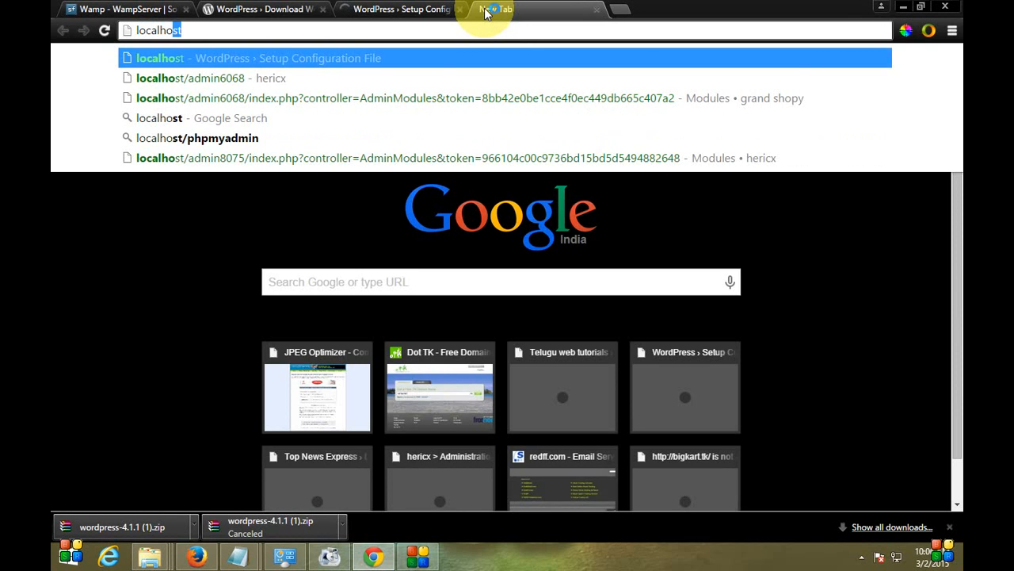
key("Return")
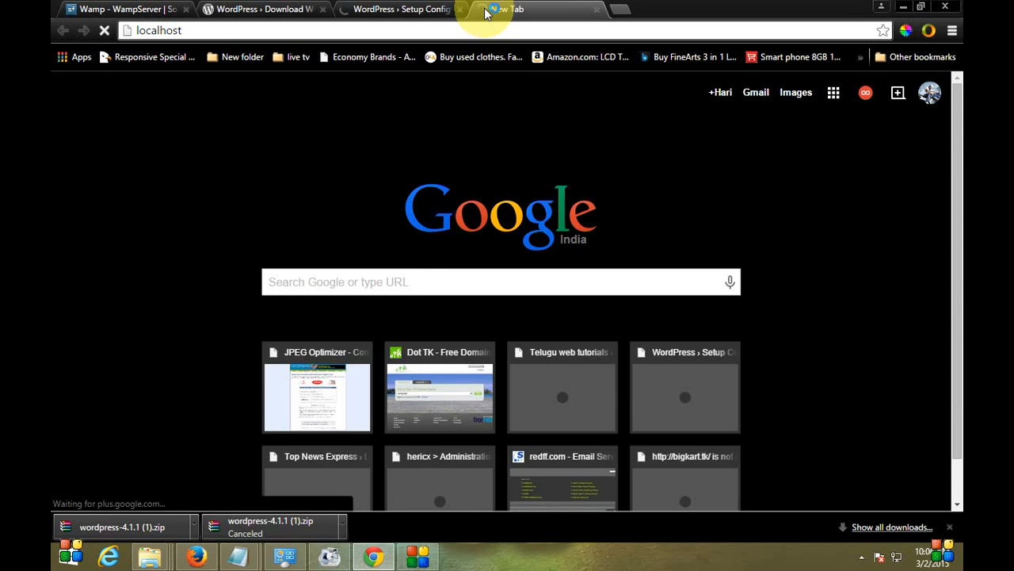
left_click(411, 9)
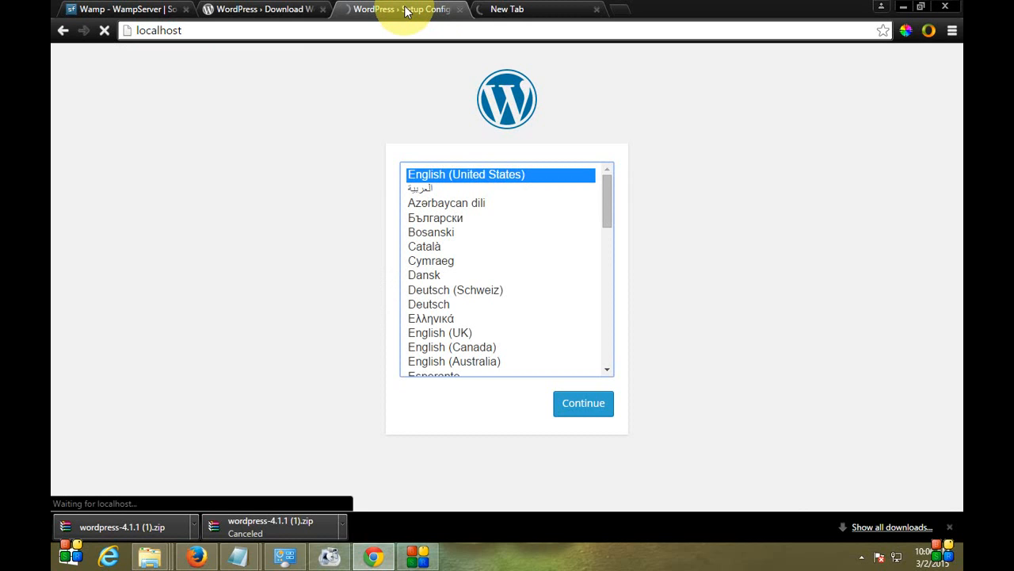
left_click(511, 9)
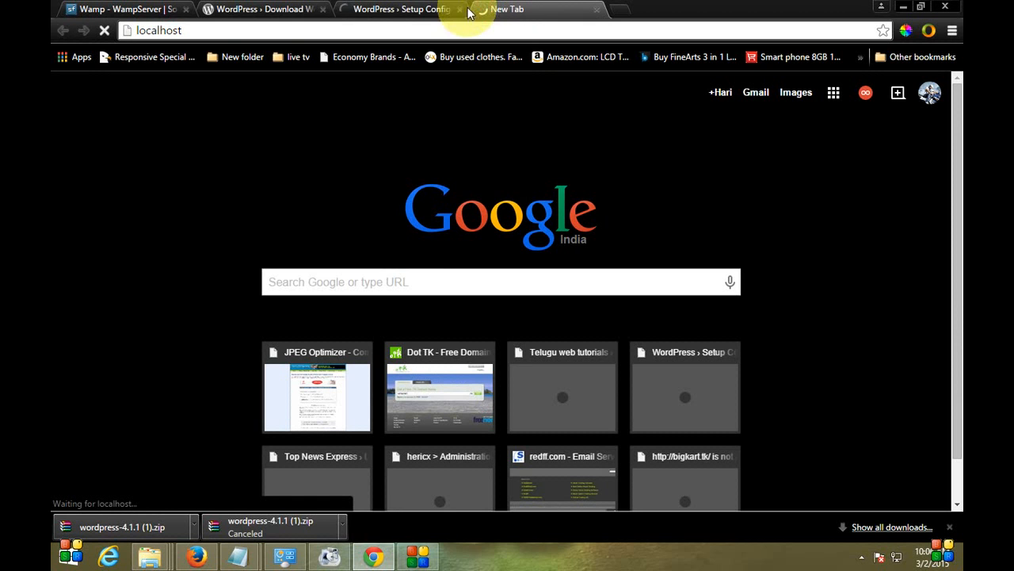
left_click(378, 10)
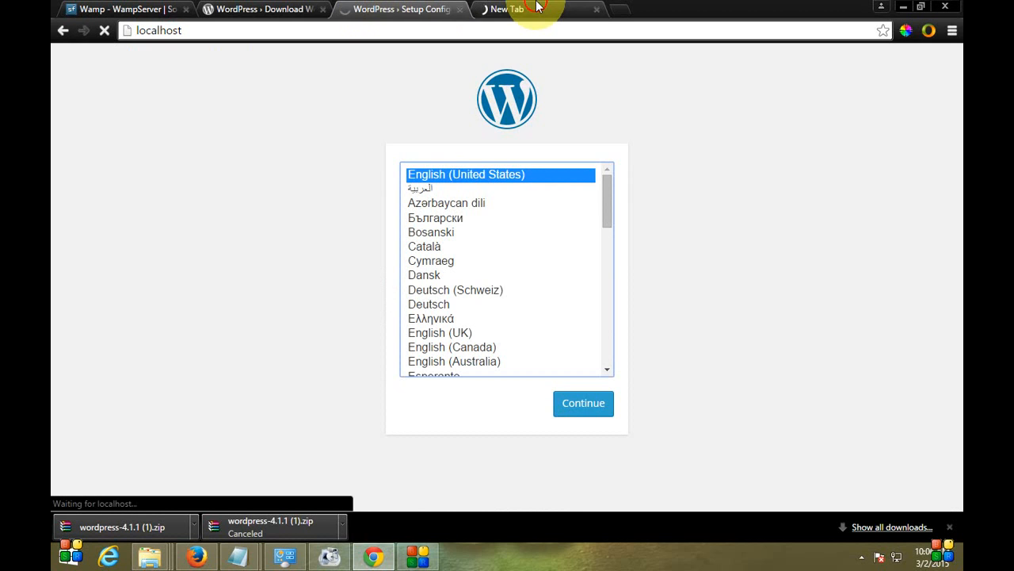
left_click(508, 11)
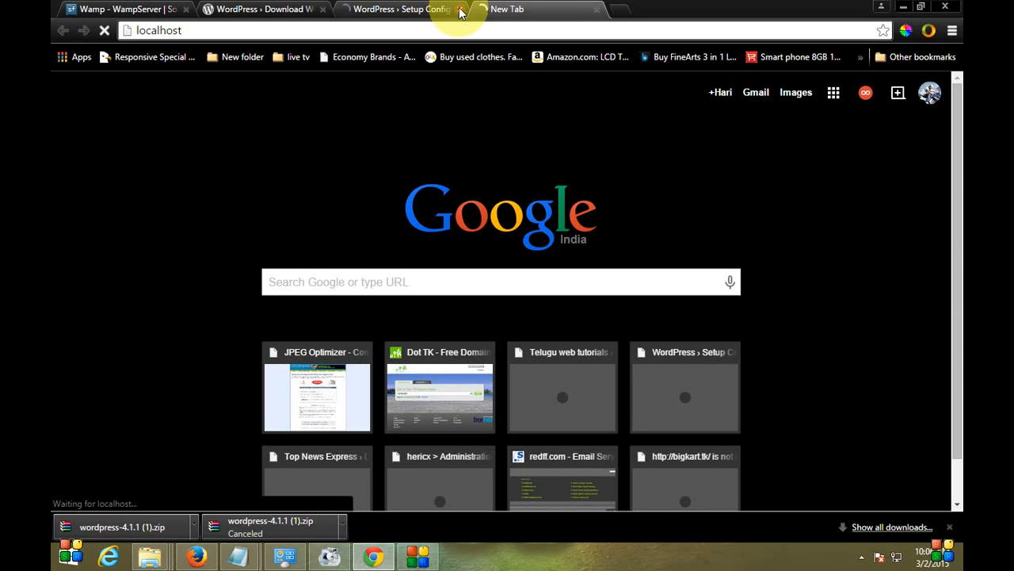
left_click(460, 10)
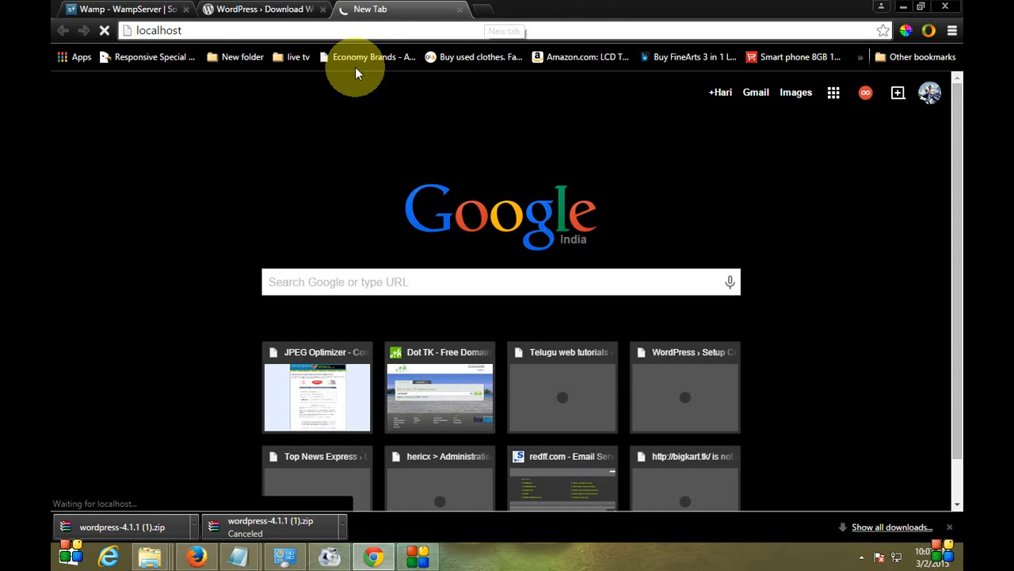
left_click(418, 554)
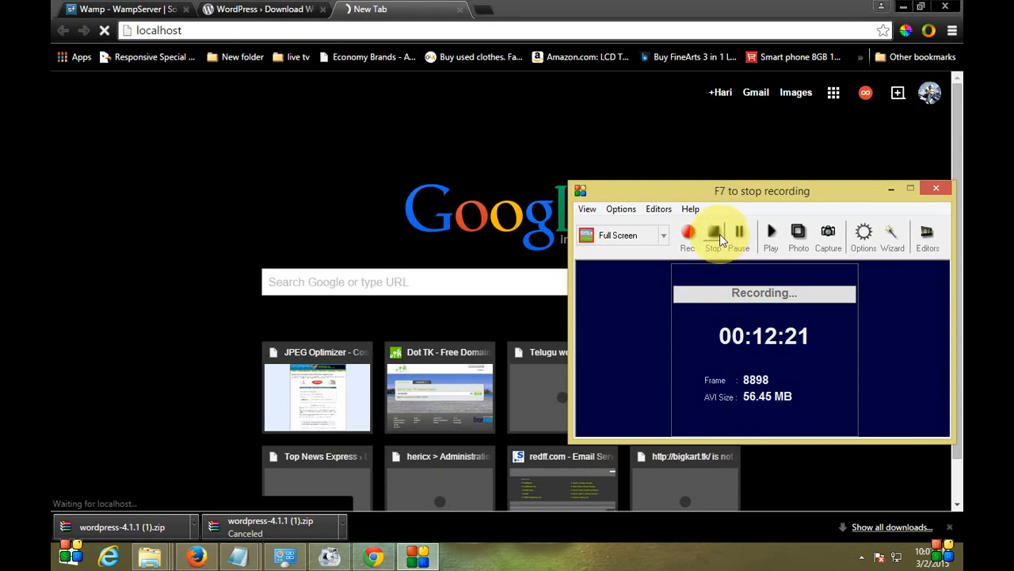
left_click(739, 241)
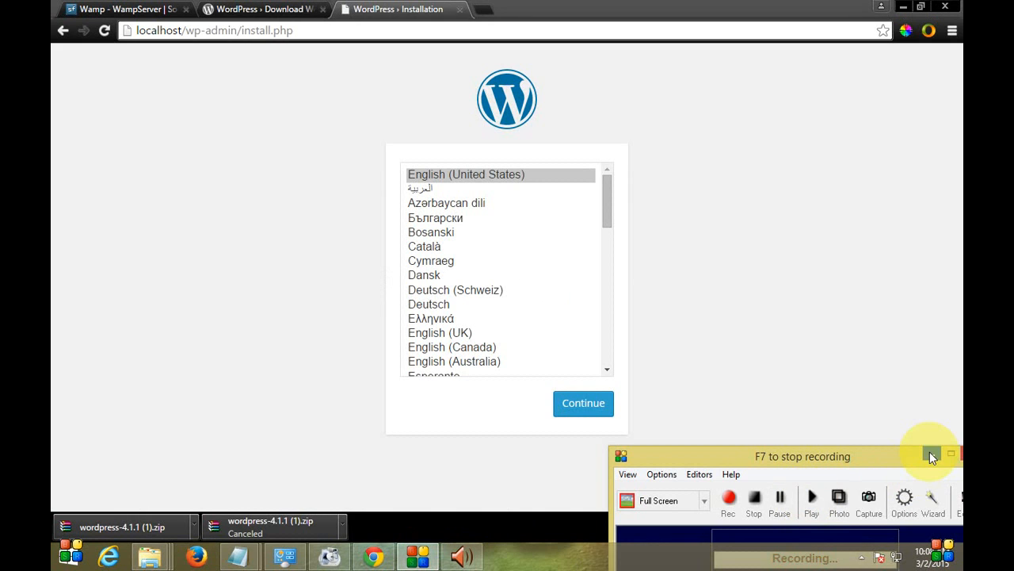
left_click(932, 456)
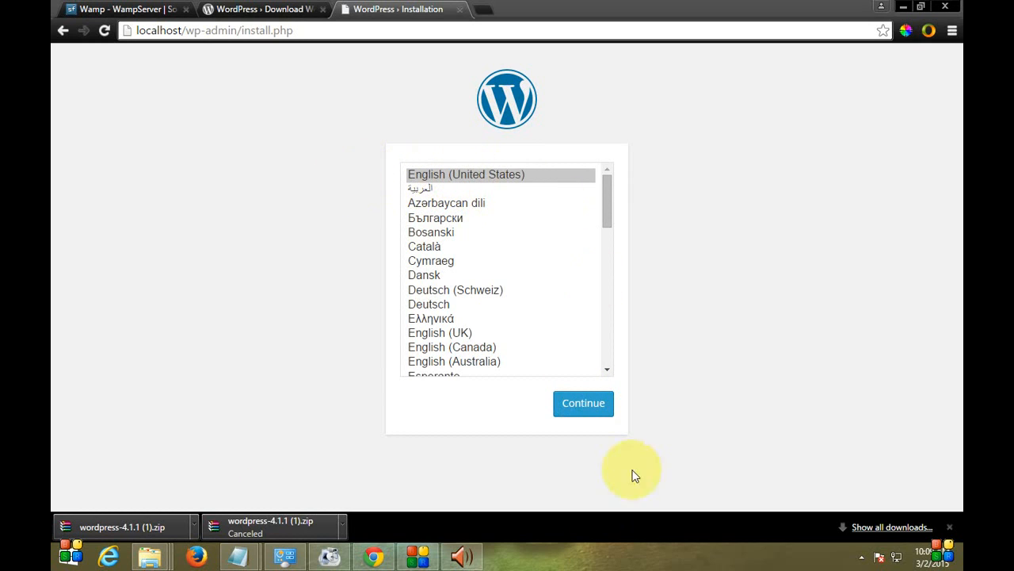
Continue the WordPress installation with English (United States) as the language.
left_click(571, 407)
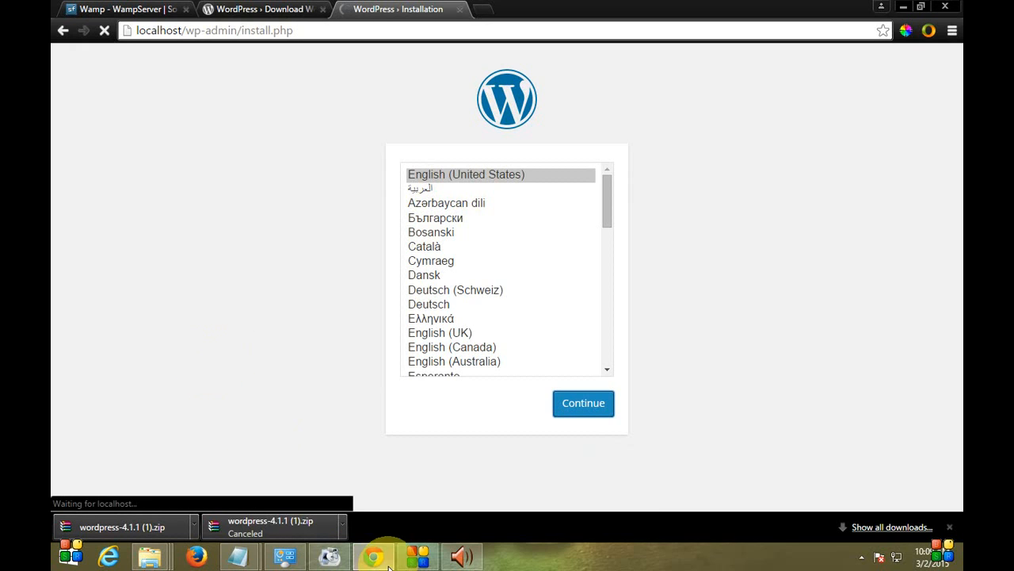
mouse_move(413, 567)
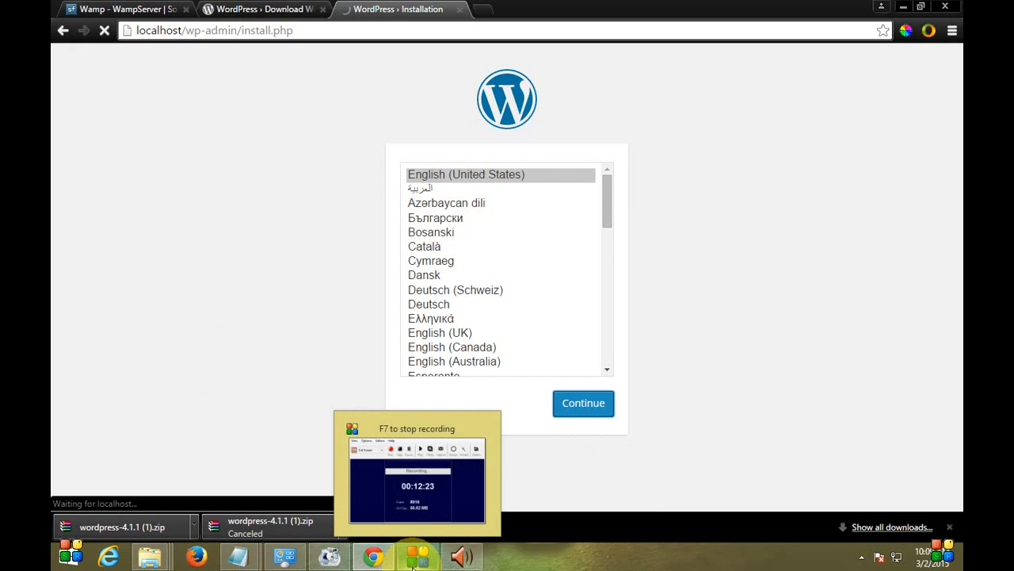
mouse_move(408, 436)
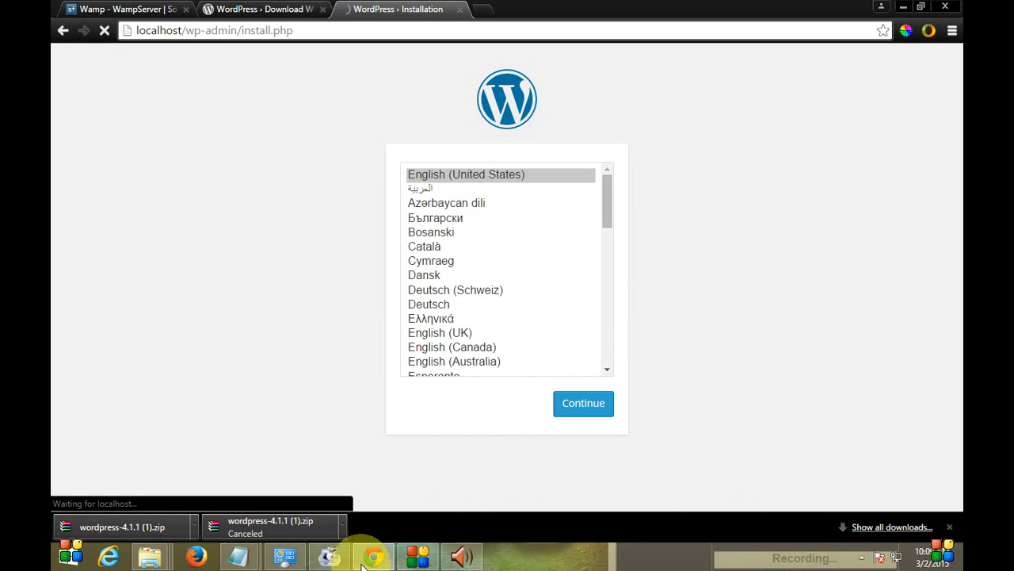
left_click(428, 559)
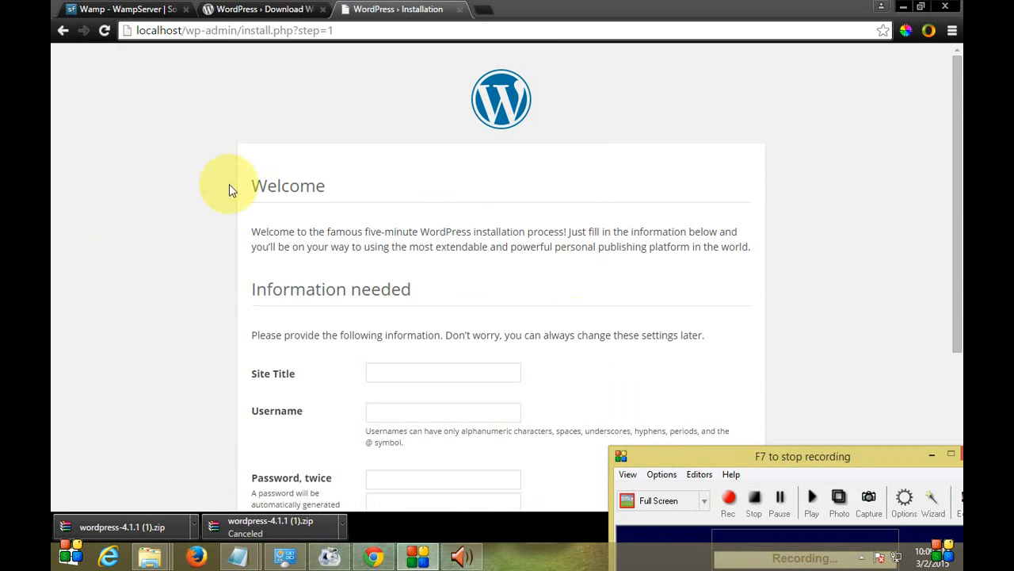
left_click(50, 267)
Set the site title to "Telugu vidios" in the WordPress installation form.
scroll(117, 235, "down", 2)
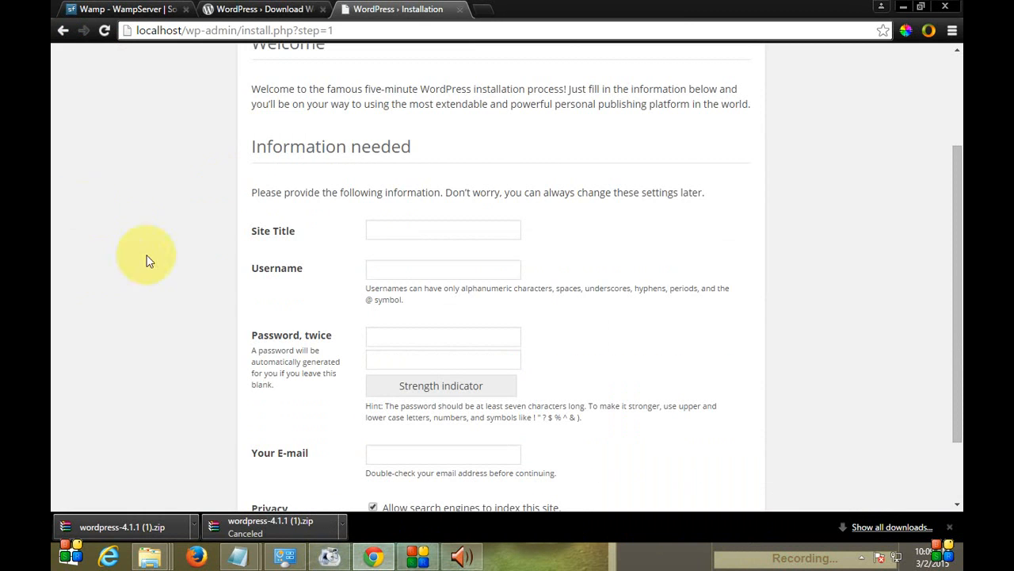
scroll(119, 230, "up", 1)
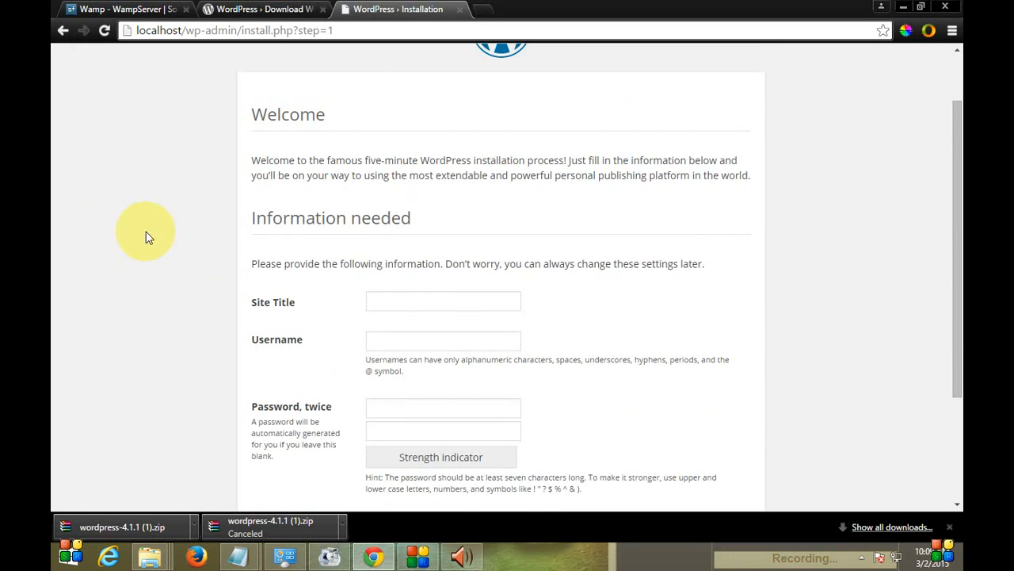
scroll(145, 236, "down", 1)
left_click(389, 229)
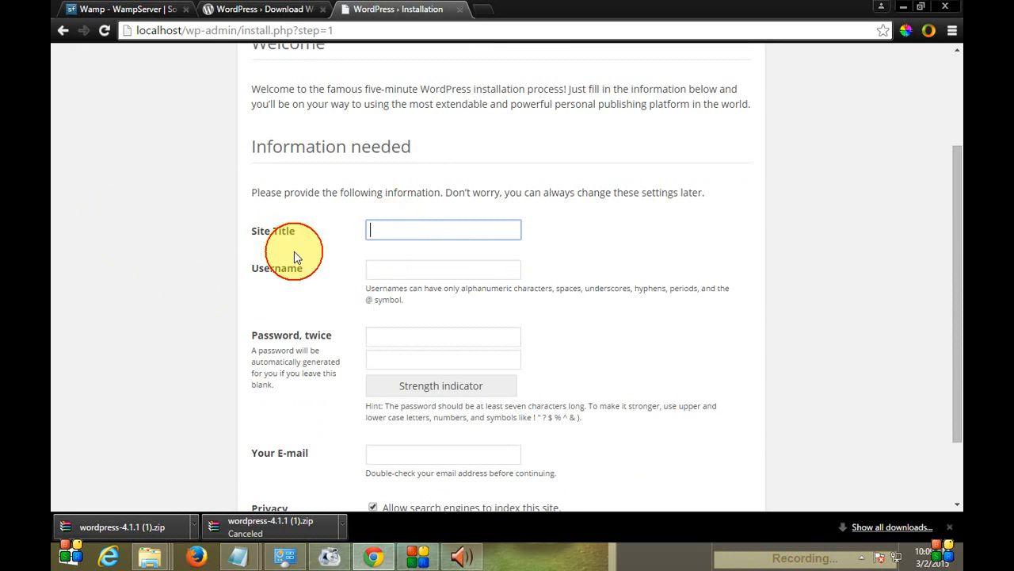
left_click(393, 230)
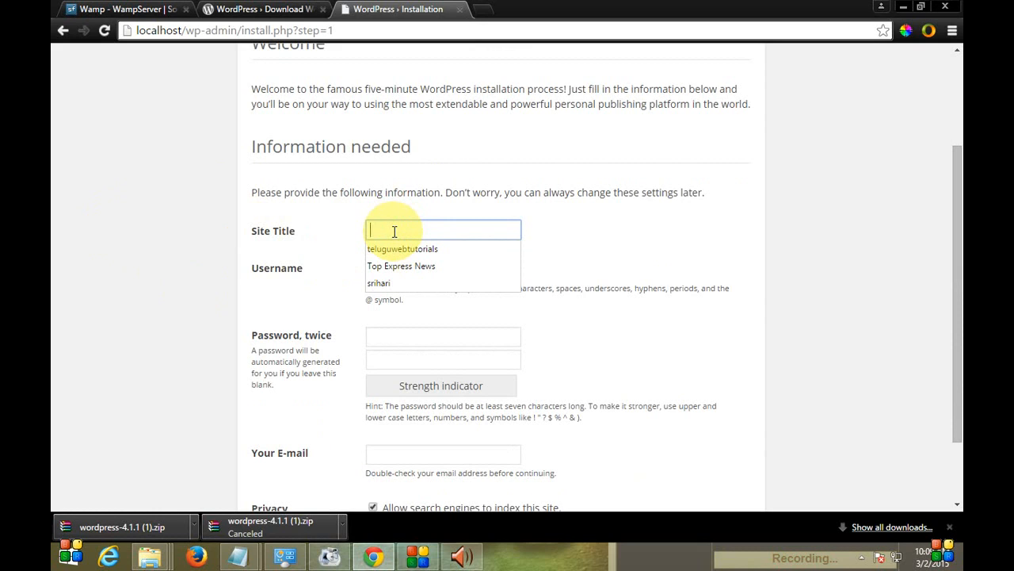
type("Telugu ")
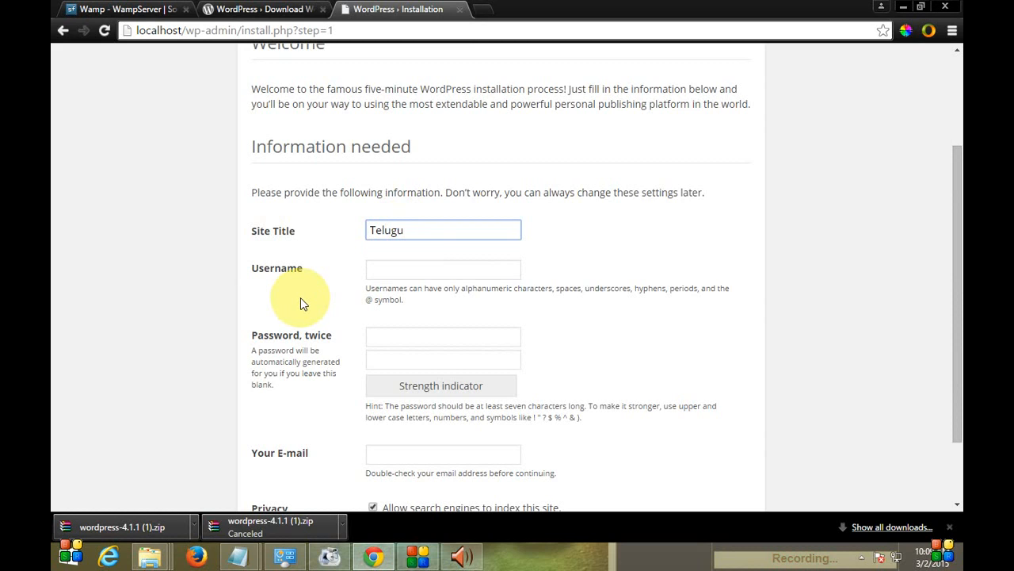
type("vidios")
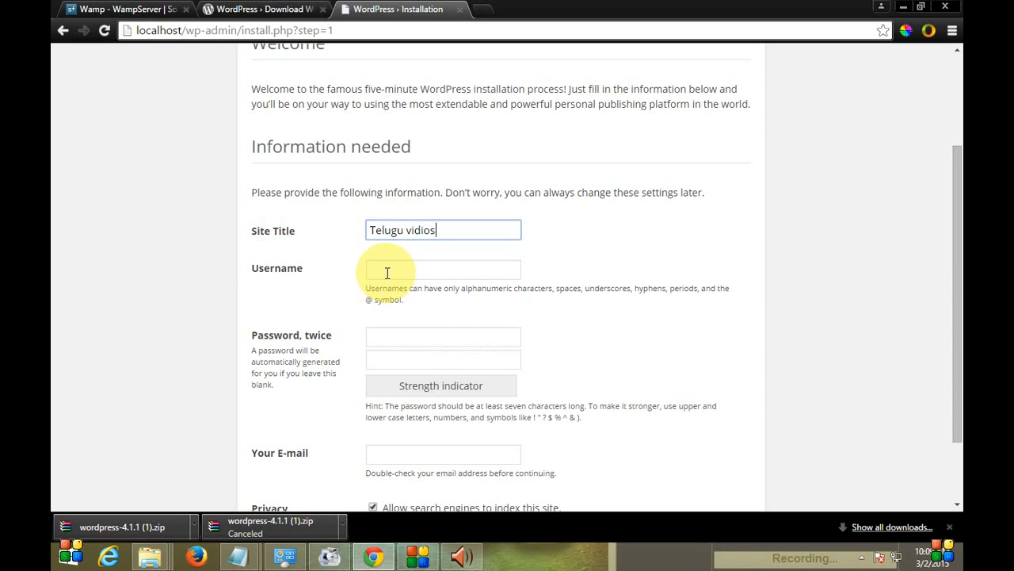
key("BackSpace")
key("BackSpace")
key("BackSpace")
key("BackSpace")
key("BackSpace")
key("BackSpace")
key("BackSpace")
key("BackSpace")
key("BackSpace")
key("BackSpace")
key("BackSpace")
key("BackSpace")
Fill in the administrator username from the saved suggestions and enter the account password in both password fields.
left_click(404, 269)
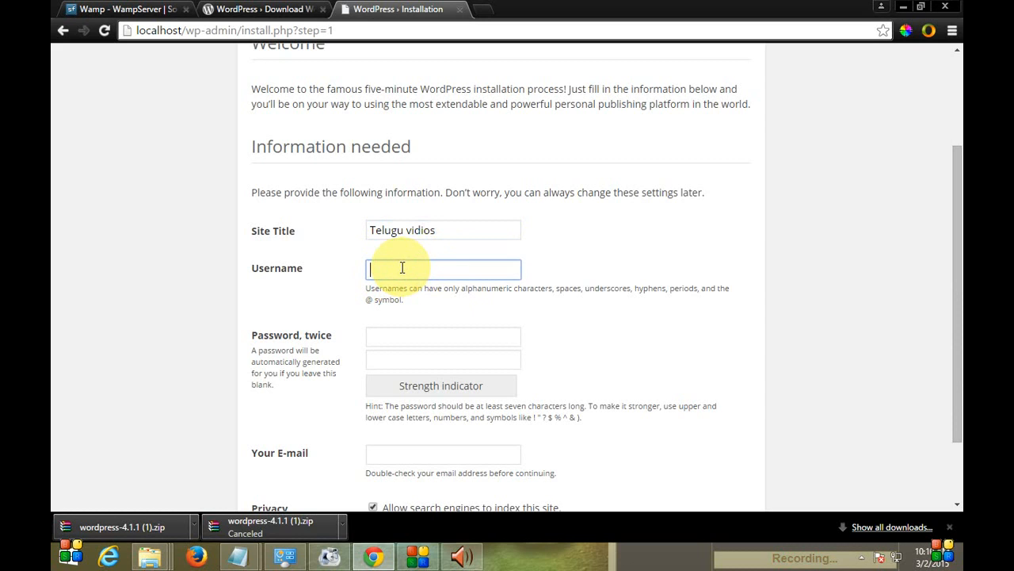
left_click(385, 268)
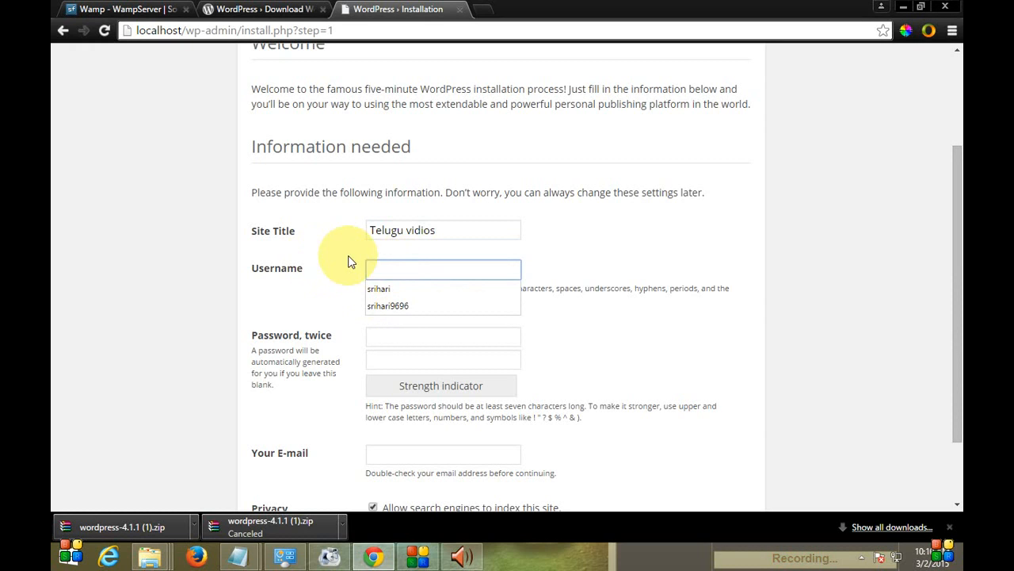
left_click(395, 290)
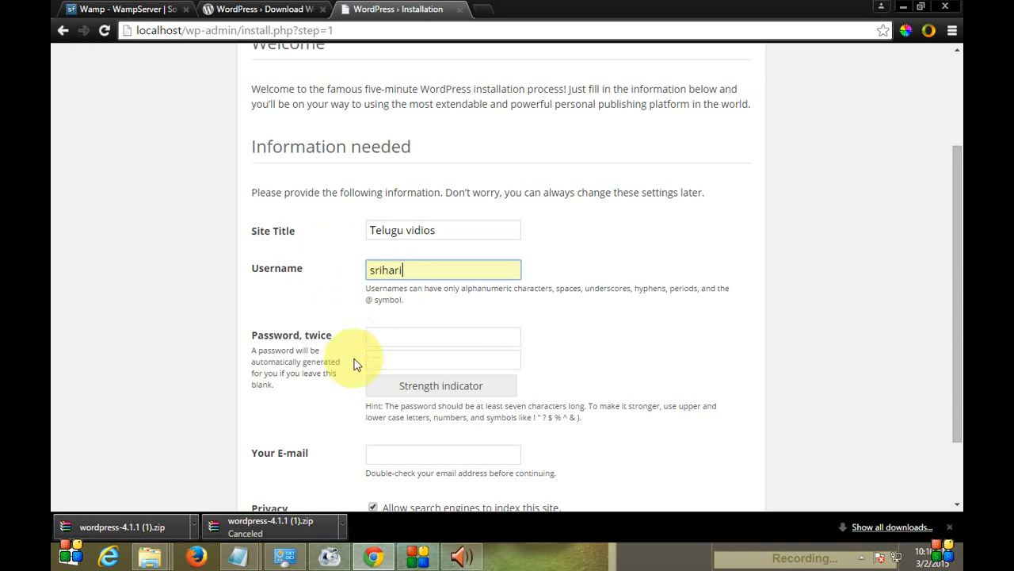
left_click(403, 342)
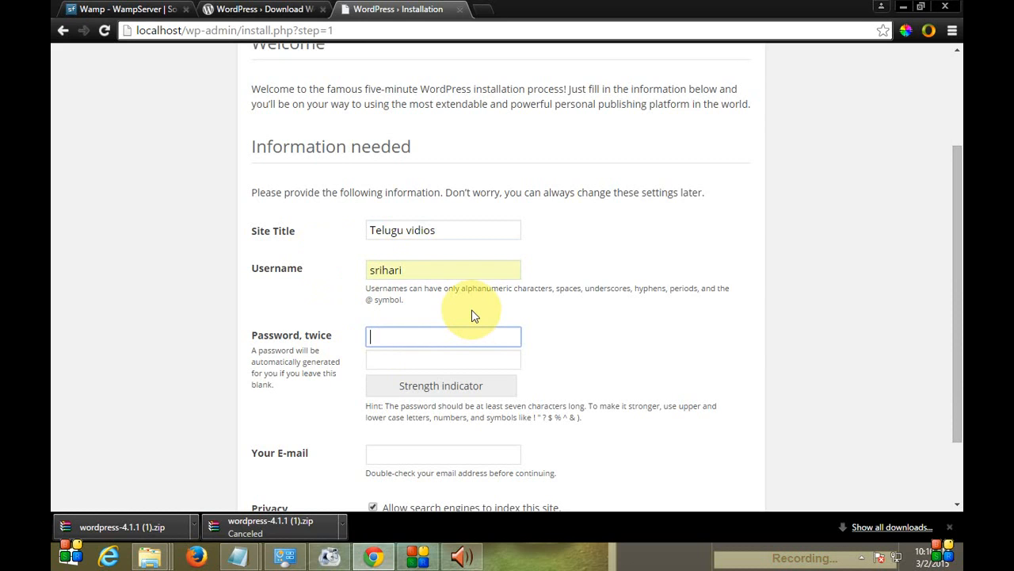
type("••")
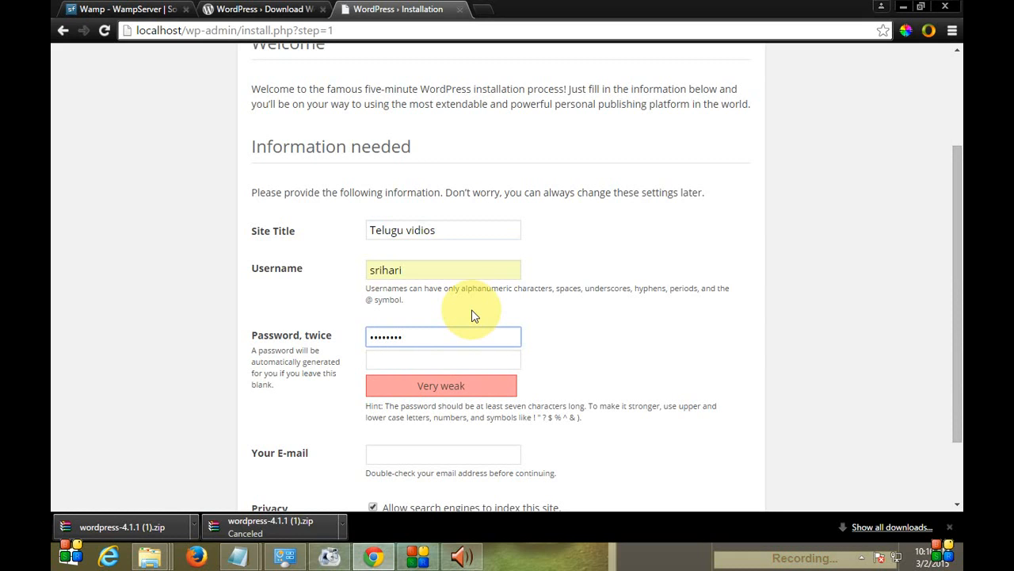
key("Tab")
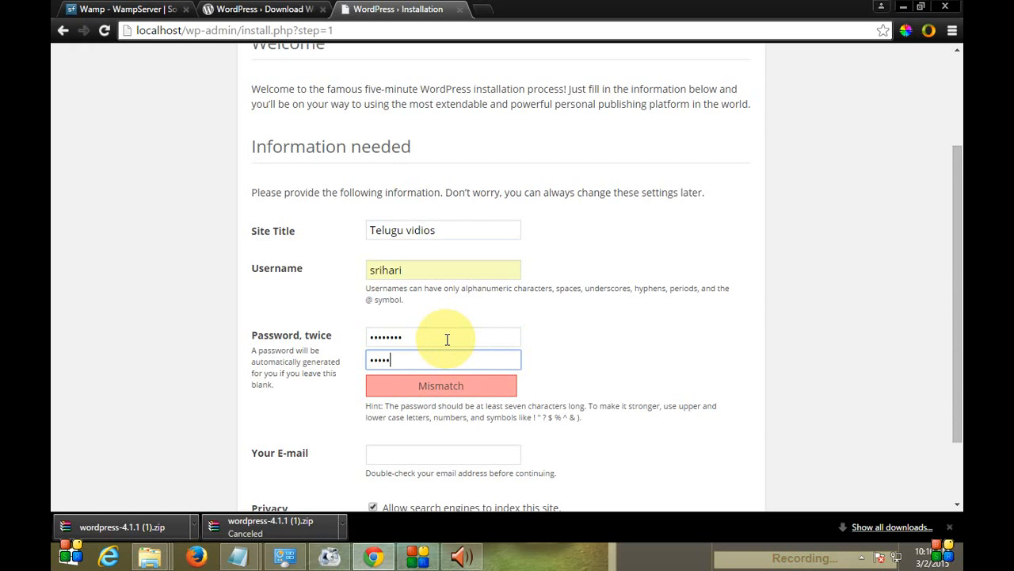
Fill in the administrator's e-mail address from the saved suggestion, install WordPress and dismiss the browser's offer to save the password.
scroll(578, 341, "down", 2)
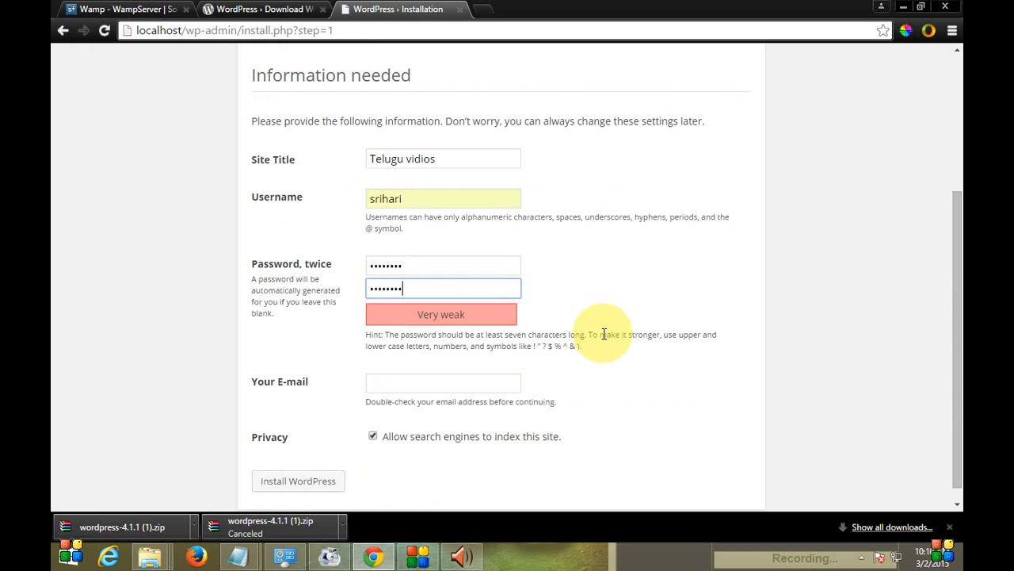
scroll(487, 309, "down", 1)
left_click(428, 367)
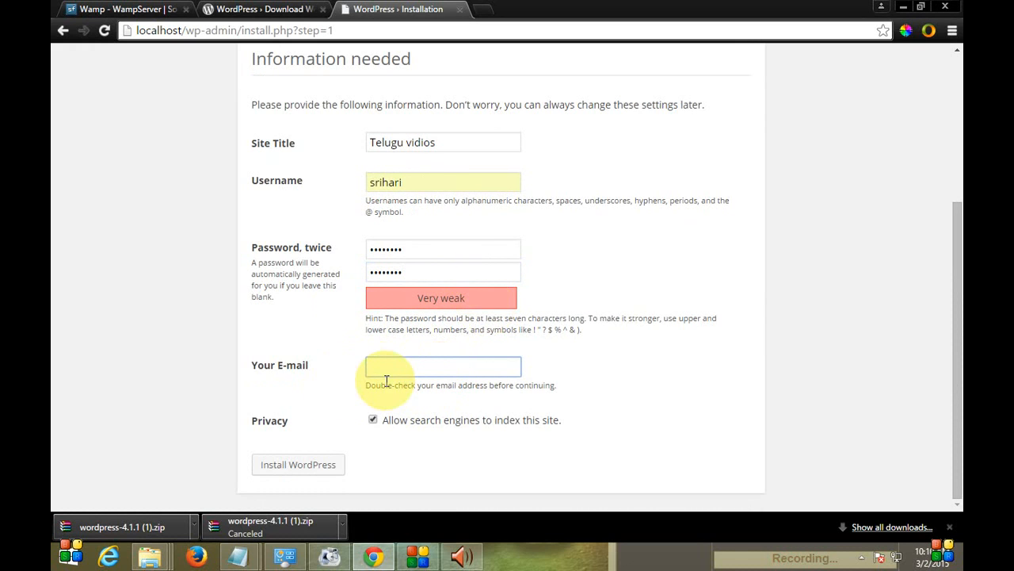
left_click(416, 369)
left_click(414, 385)
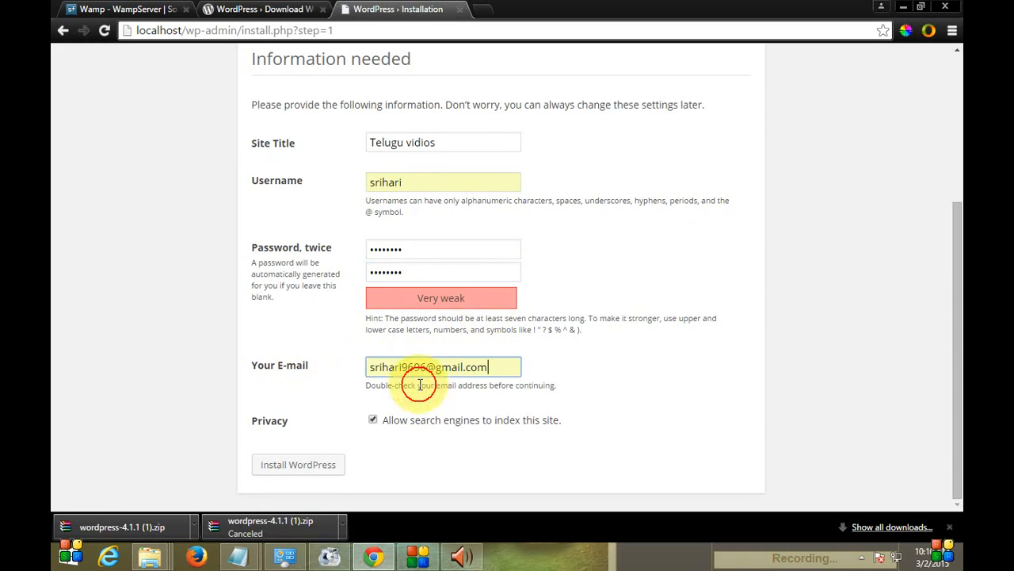
left_click(313, 468)
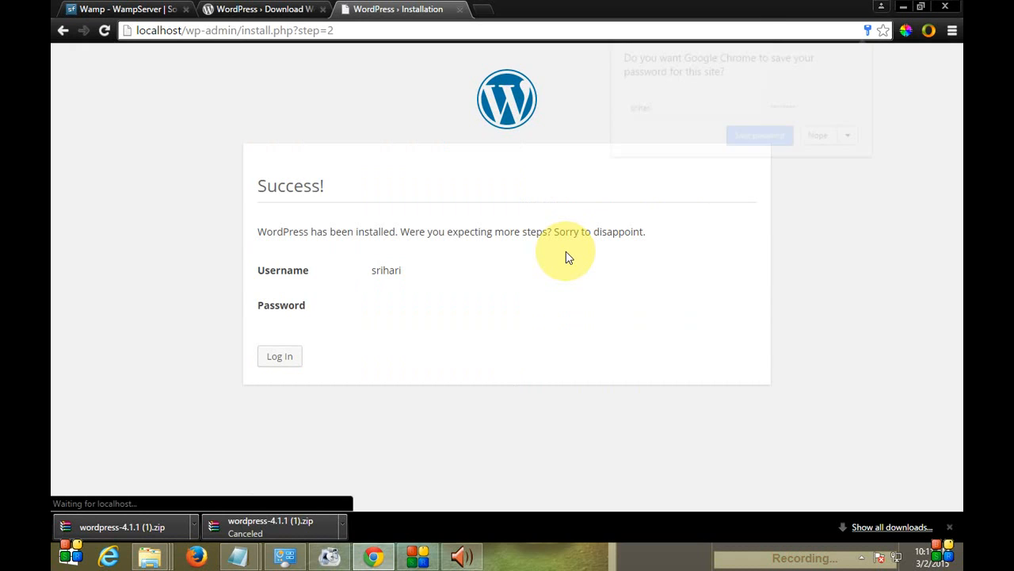
left_click(115, 252)
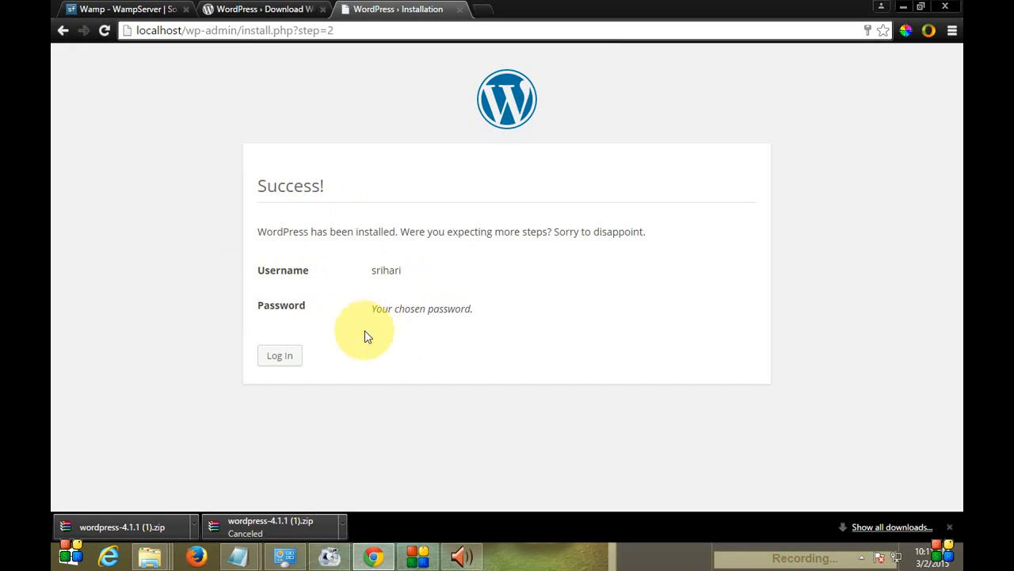
Open the WordPress login page from the installer and load localhost in a new browser tab.
left_click(282, 358)
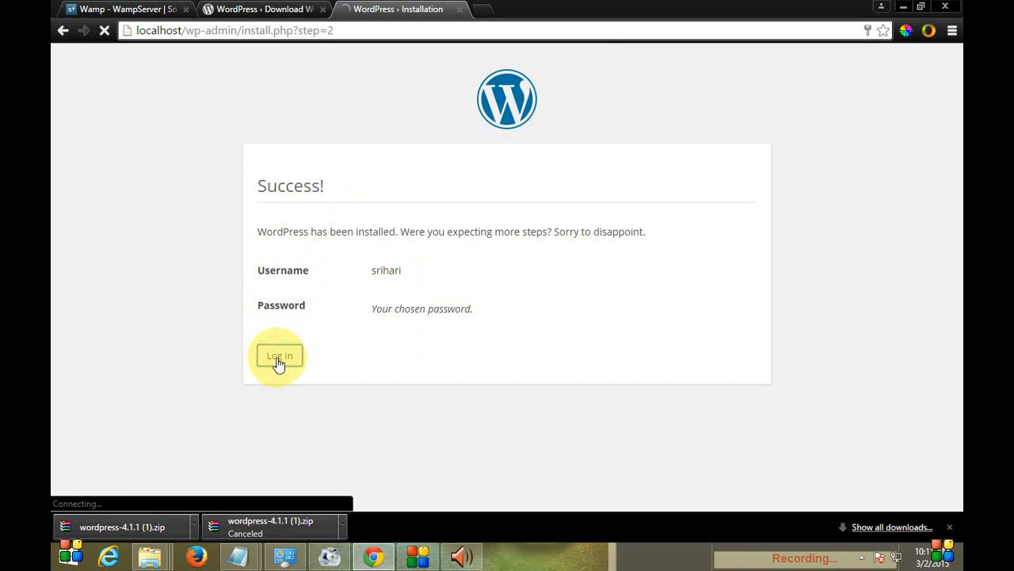
left_click(482, 11)
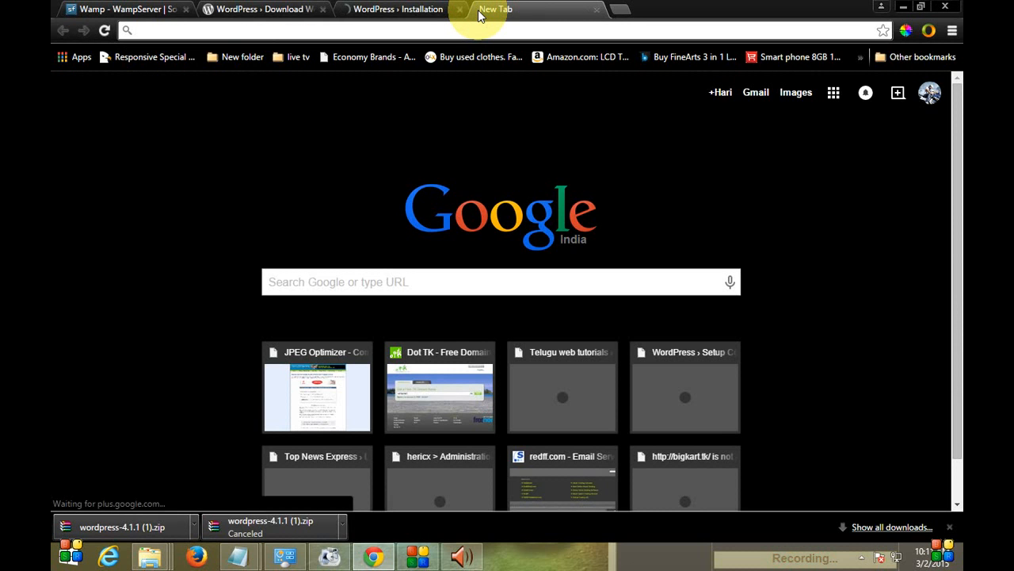
type("localhost")
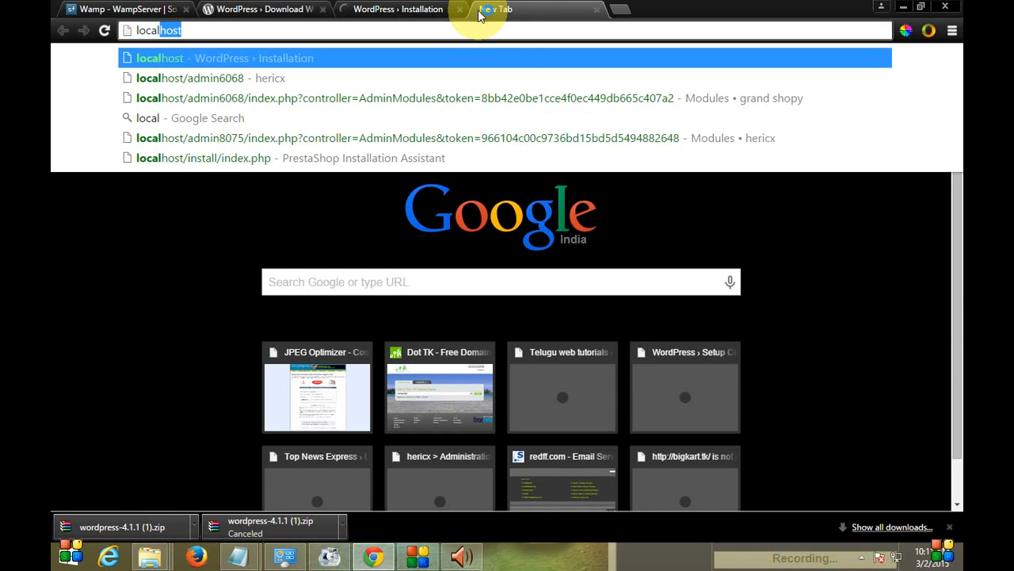
key("Return")
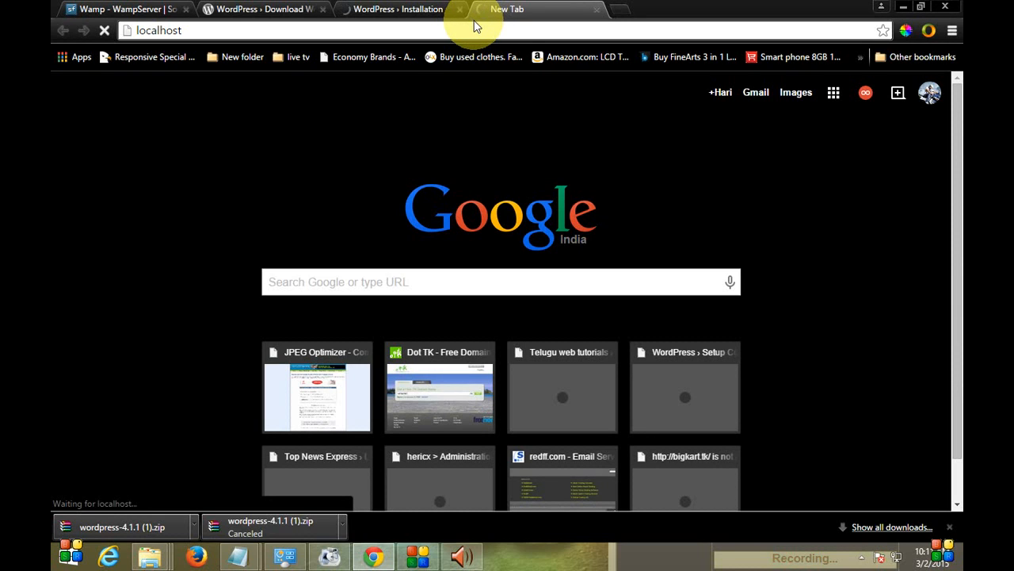
Examine the login page's address, the site's localhost address and the contents of the Telugu vidios front page.
left_click(420, 16)
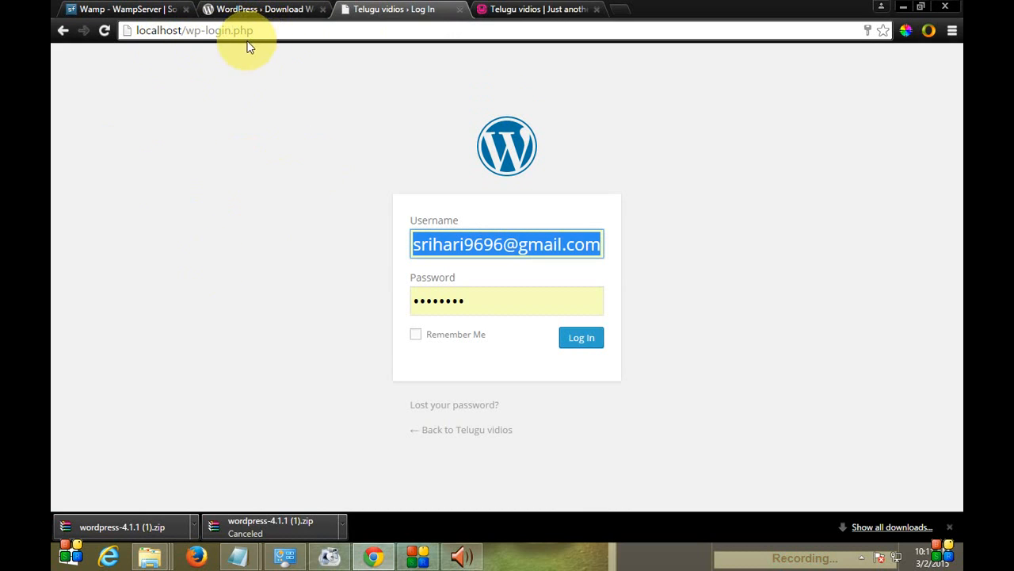
left_click(519, 10)
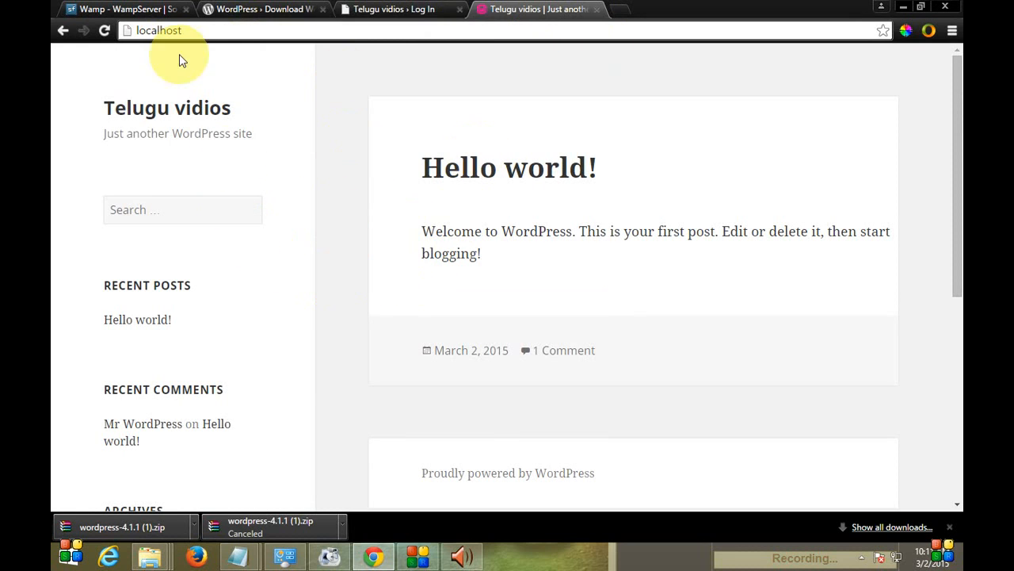
left_click(208, 31)
left_click(208, 31)
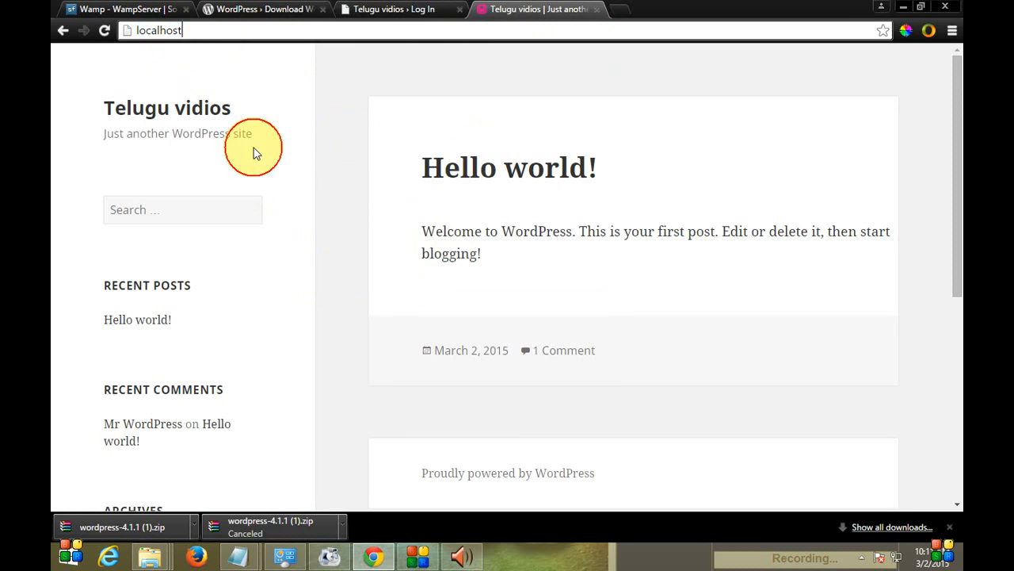
scroll(337, 294, "down", 2)
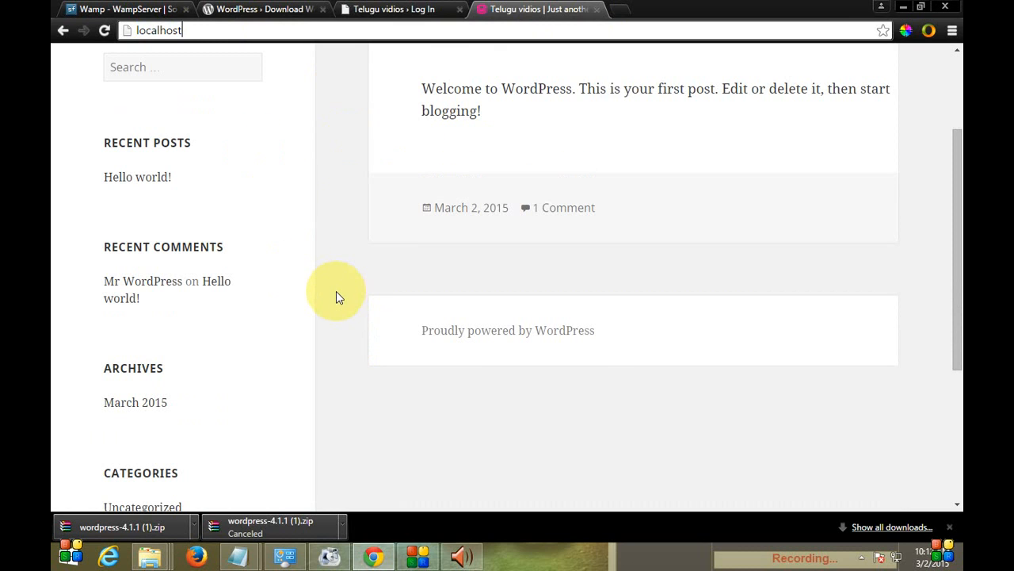
scroll(317, 277, "up", 2)
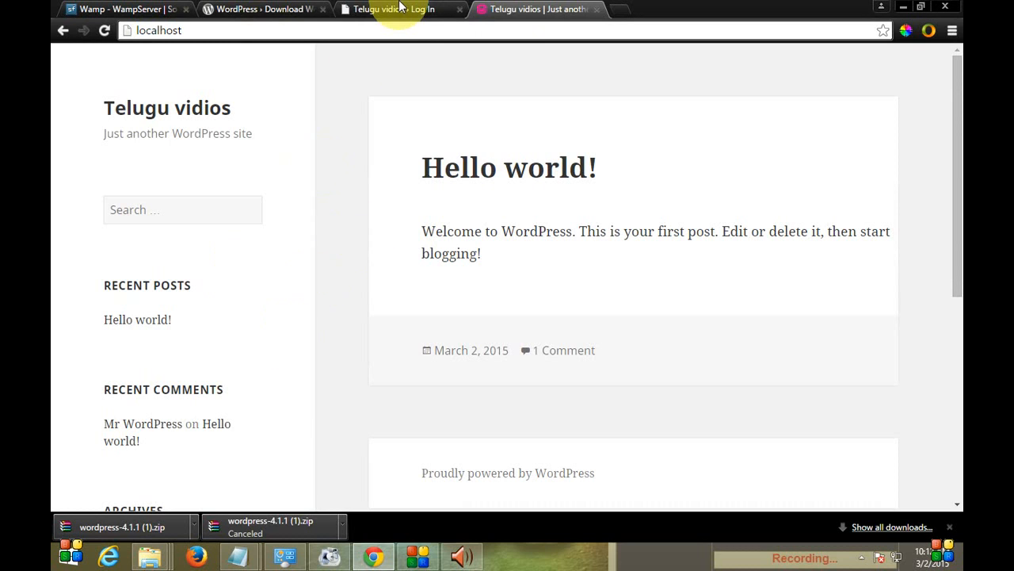
Try to log in to WordPress with the prefilled e-mail and password, checking the site's front page while waiting.
left_click(348, 10)
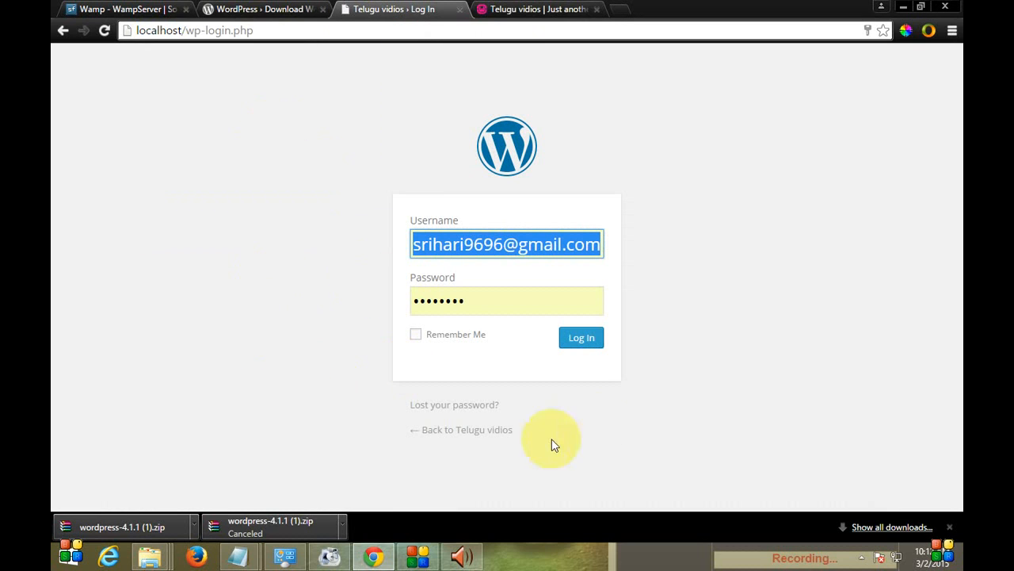
left_click(583, 341)
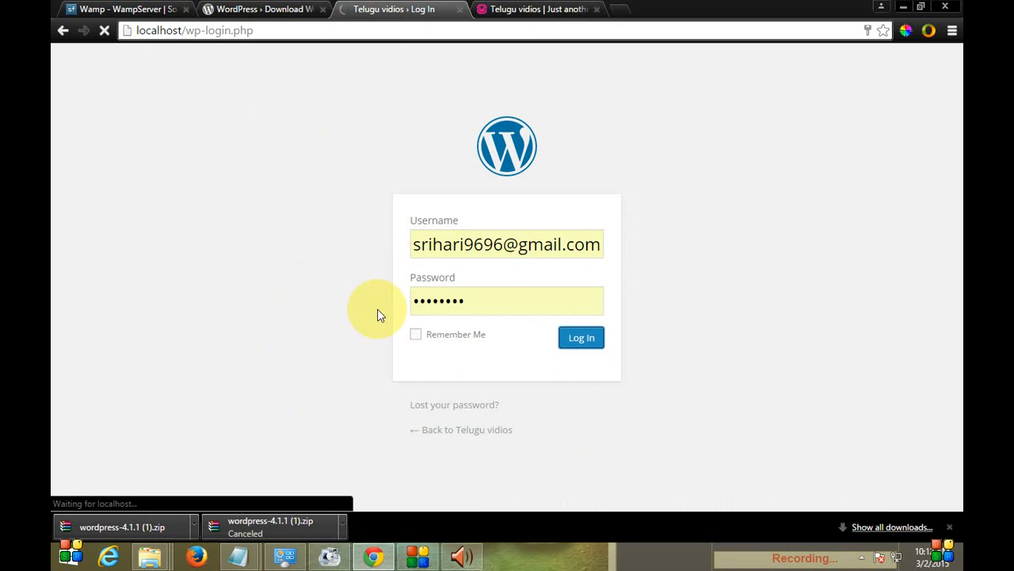
left_click(523, 10)
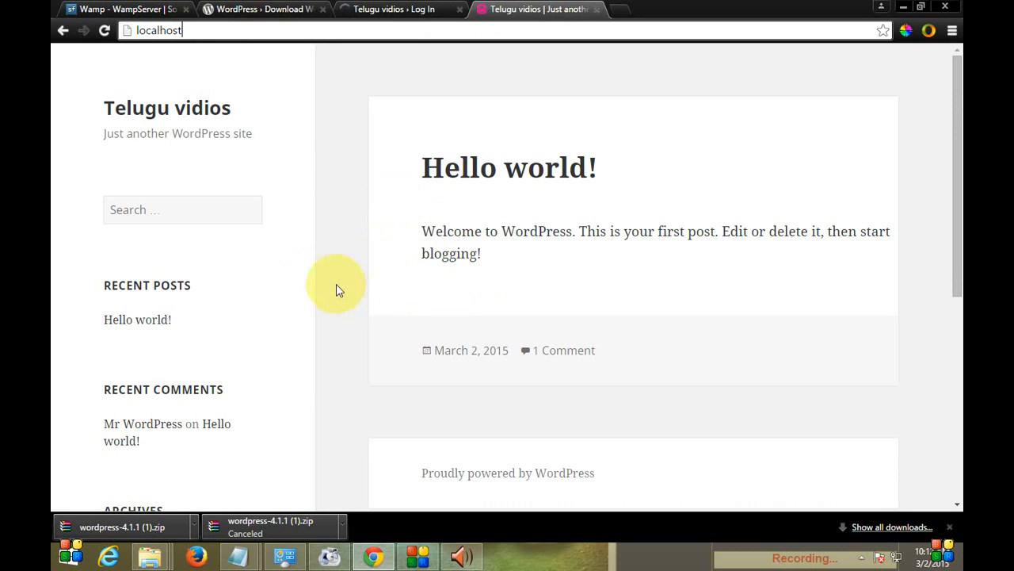
scroll(380, 247, "down", 5)
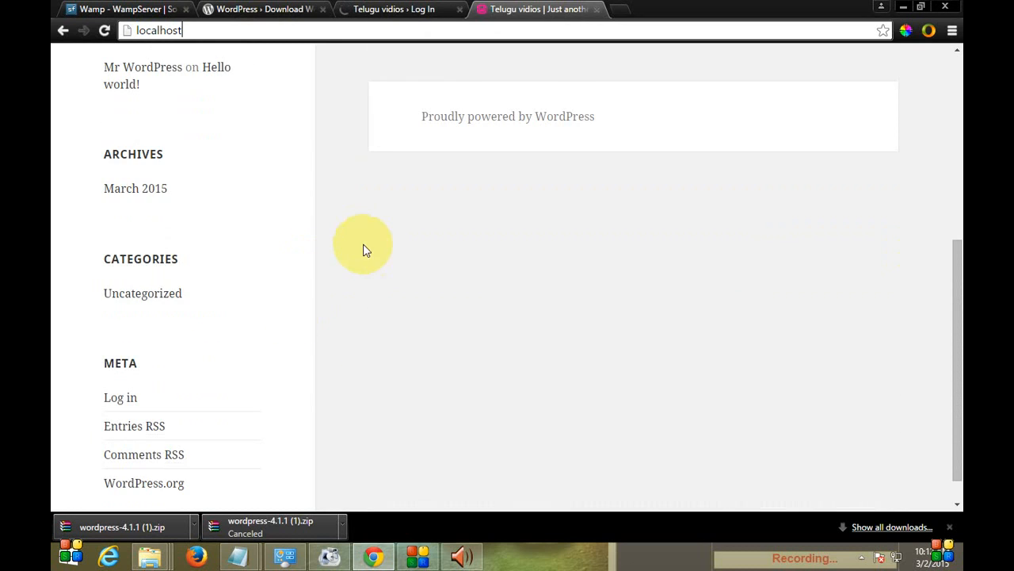
scroll(344, 290, "up", 5)
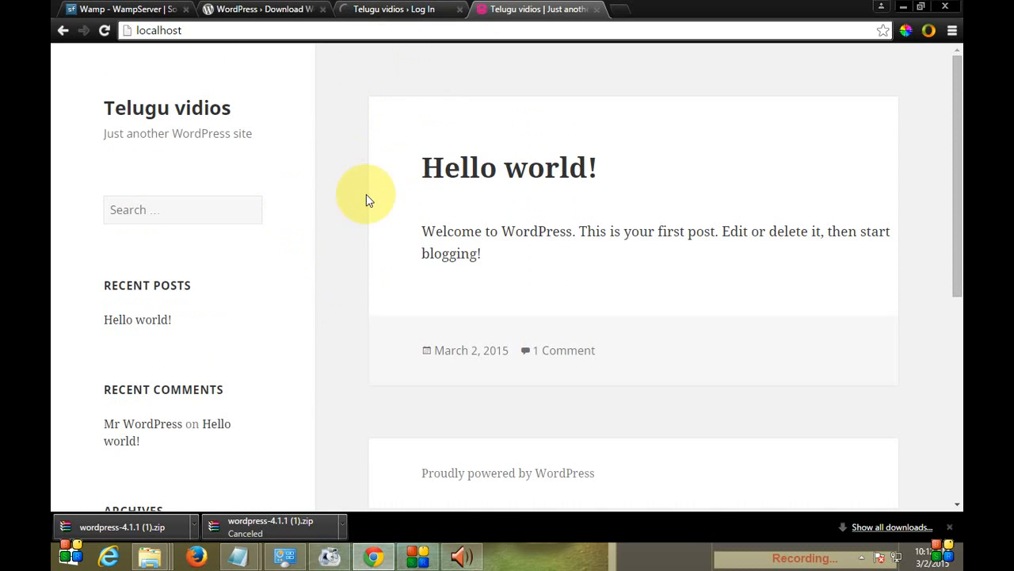
left_click(392, 10)
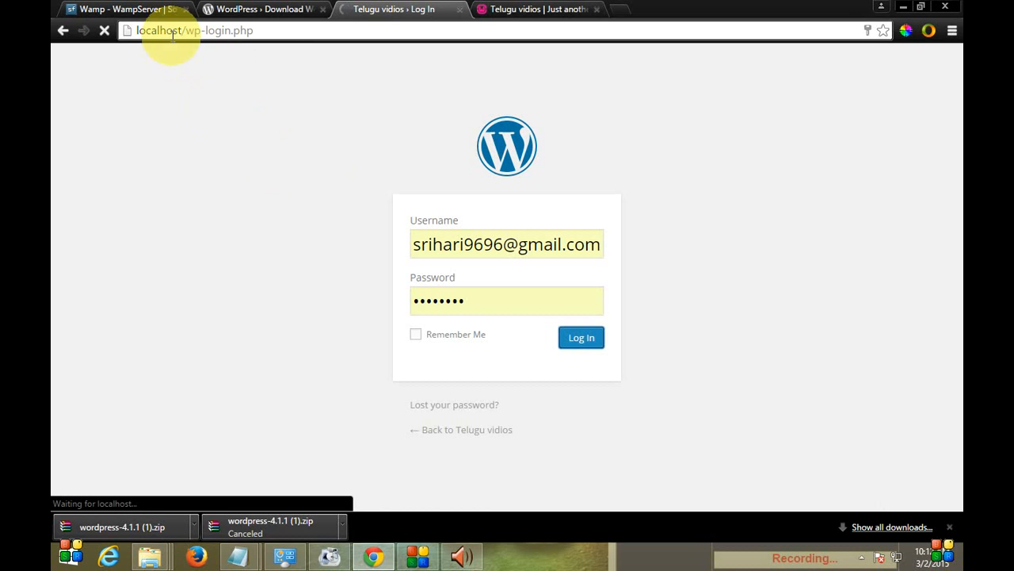
left_click(265, 30)
left_click(285, 31)
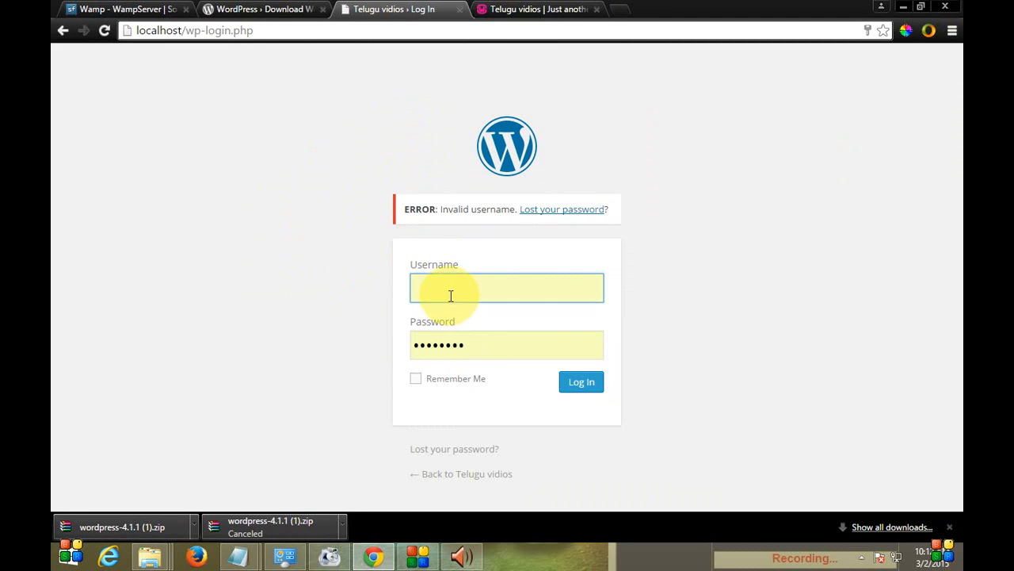
Enter the administrator's username in the login form, removing the number and e-mail domain from the suggested address.
left_click(450, 295)
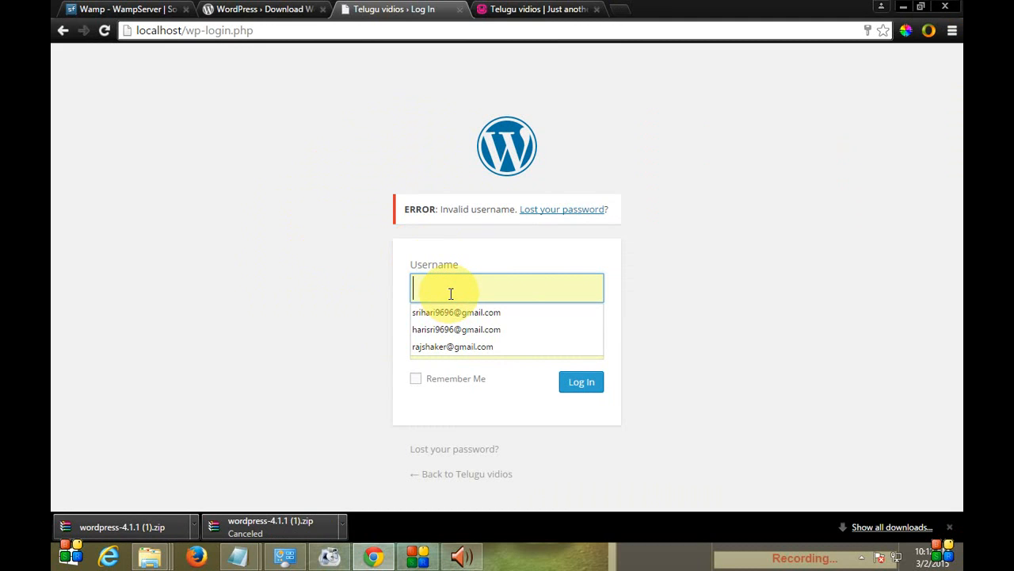
type("sri")
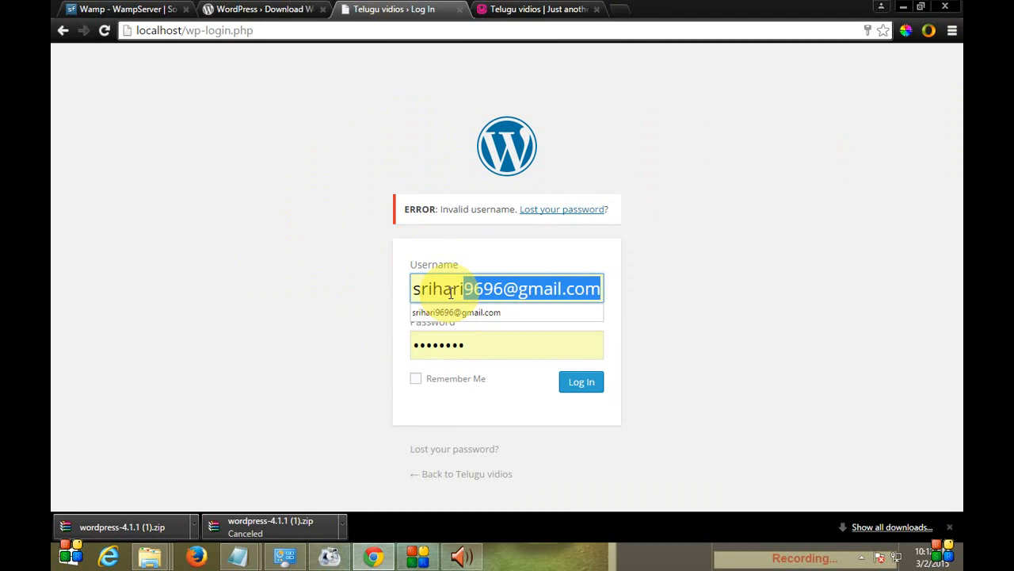
type("hari")
left_click(156, 310)
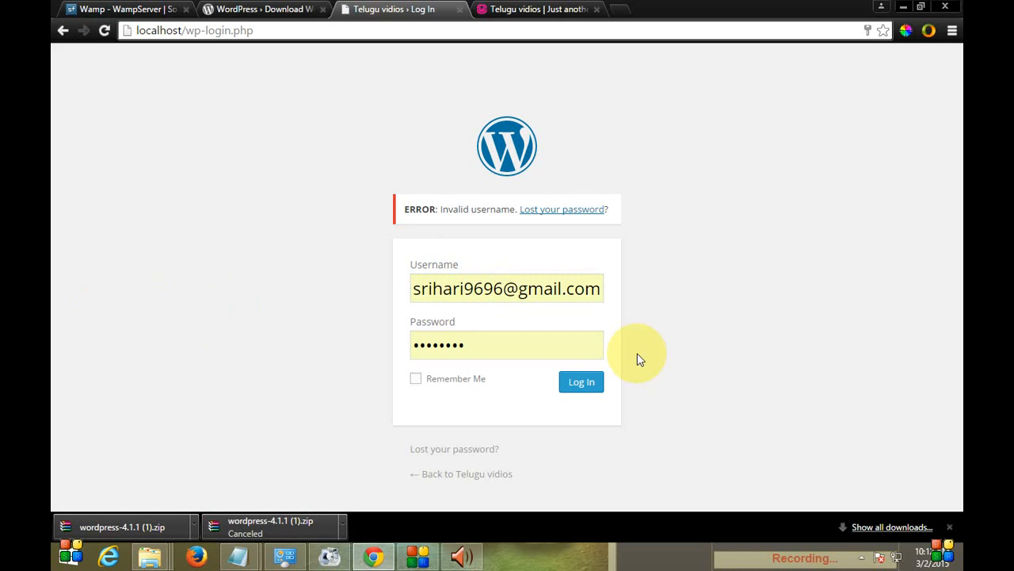
left_click_drag(599, 290, 512, 290)
key("BackSpace")
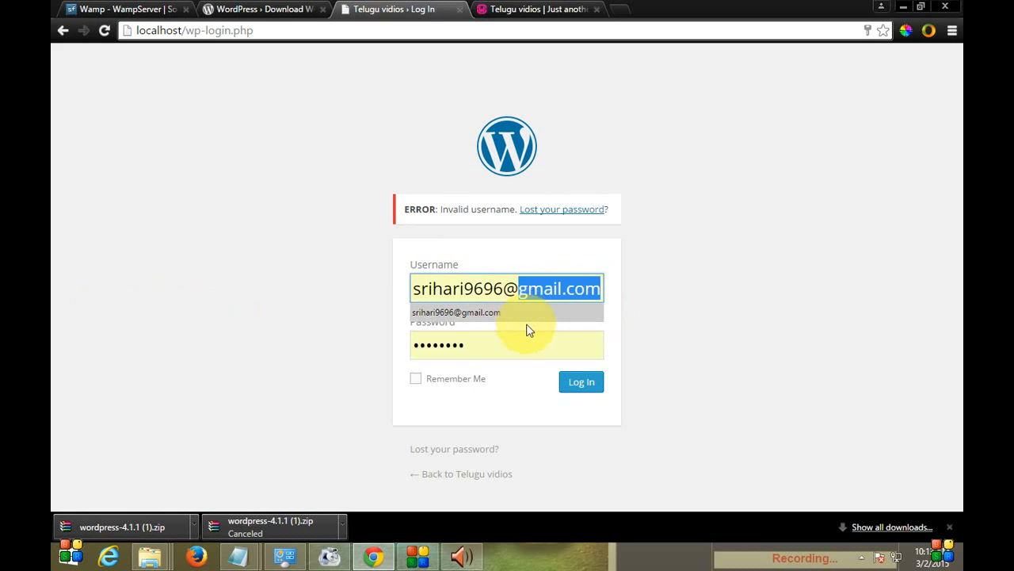
key("BackSpace")
key("BackSpace")
key("BackSpace")
key("BackSpace")
key("BackSpace")
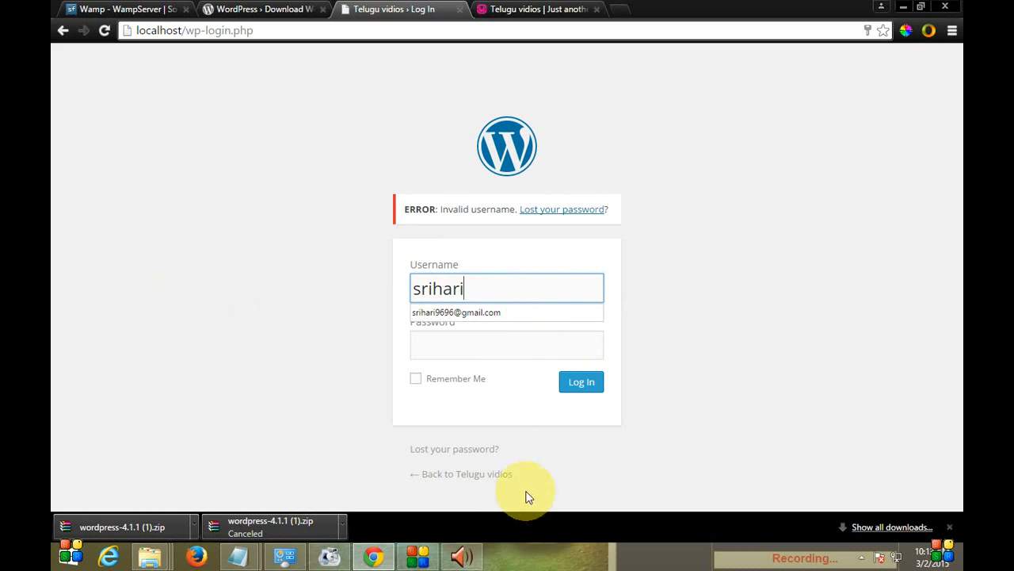
Enter the account password and log in to WordPress.
left_click(337, 426)
left_click(422, 353)
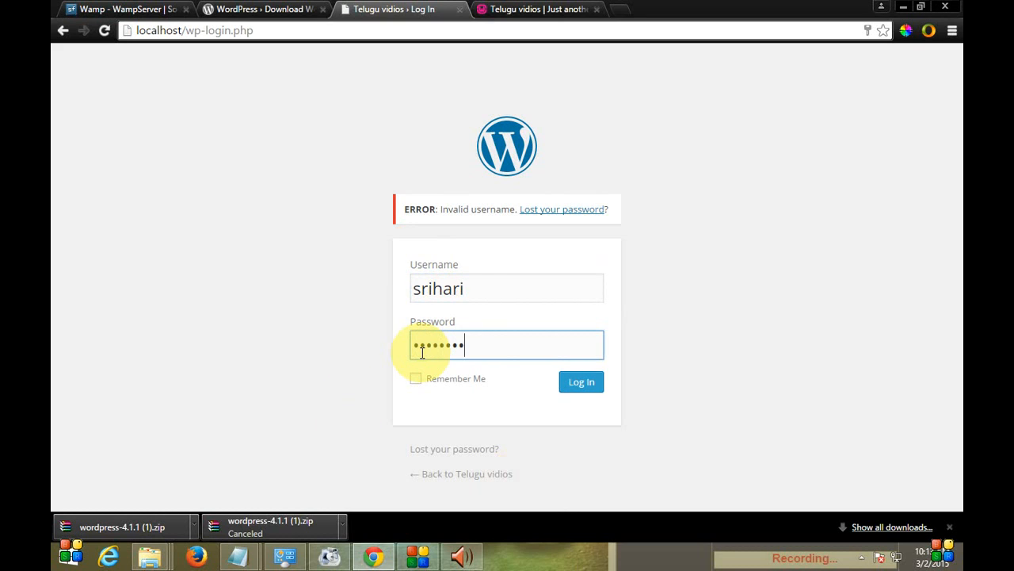
left_click(578, 382)
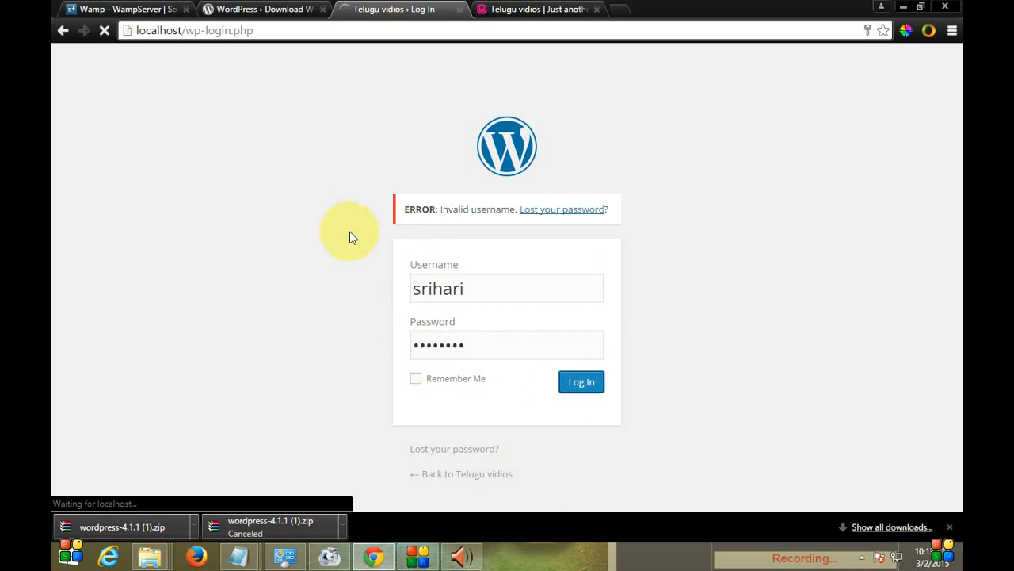
Examine the Telugu vidios front page, from the first post to the sidebar's archives, categories and meta links.
left_click(515, 10)
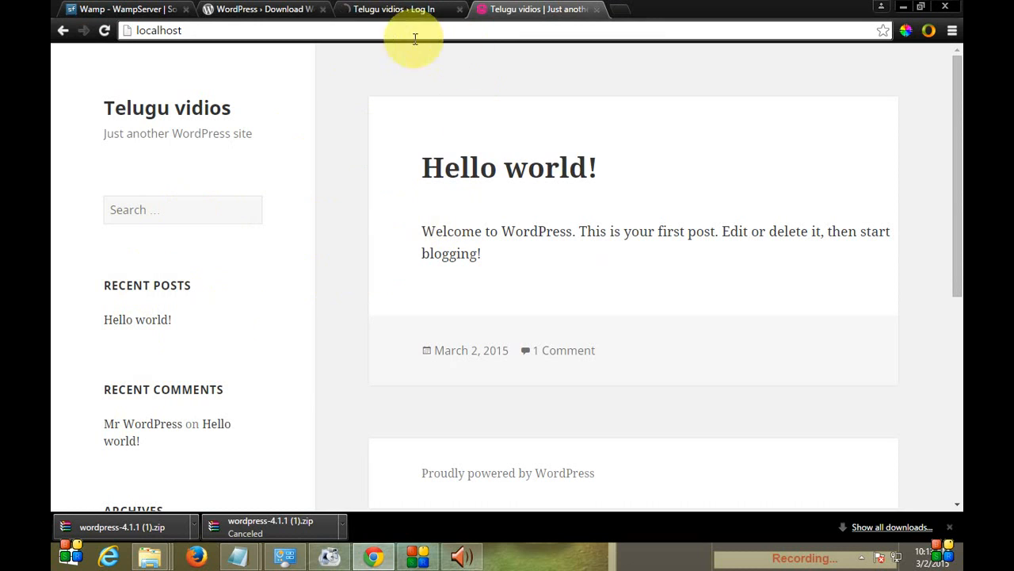
scroll(465, 285, "down", 3)
scroll(452, 295, "down", 2)
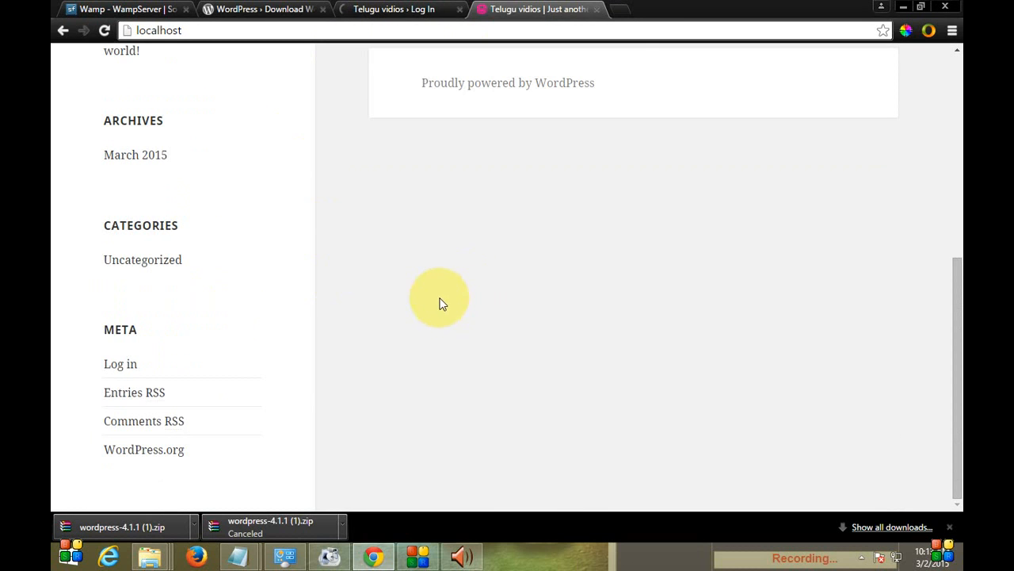
scroll(442, 276, "up", 5)
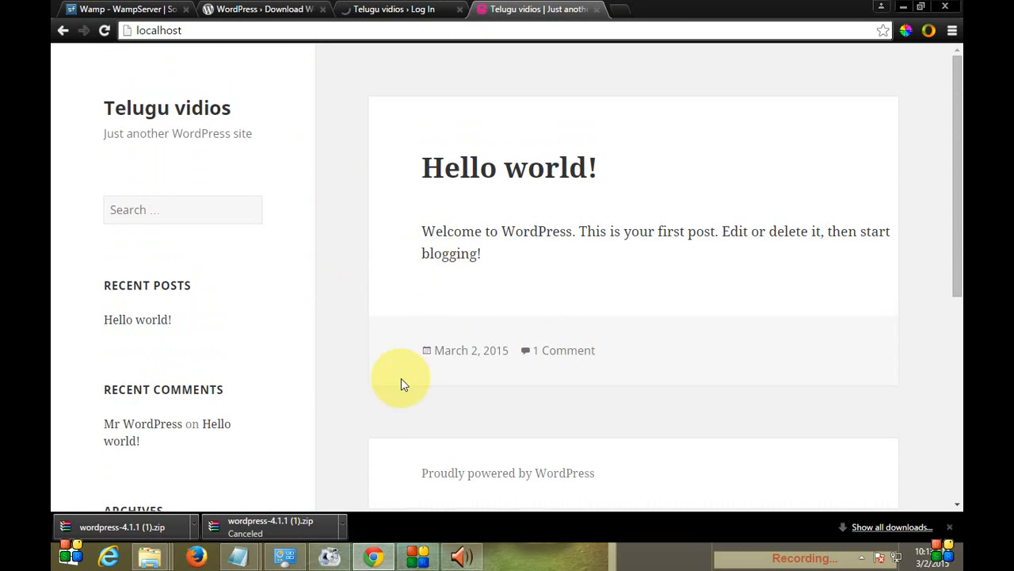
scroll(230, 278, "down", 4)
scroll(243, 276, "up", 5)
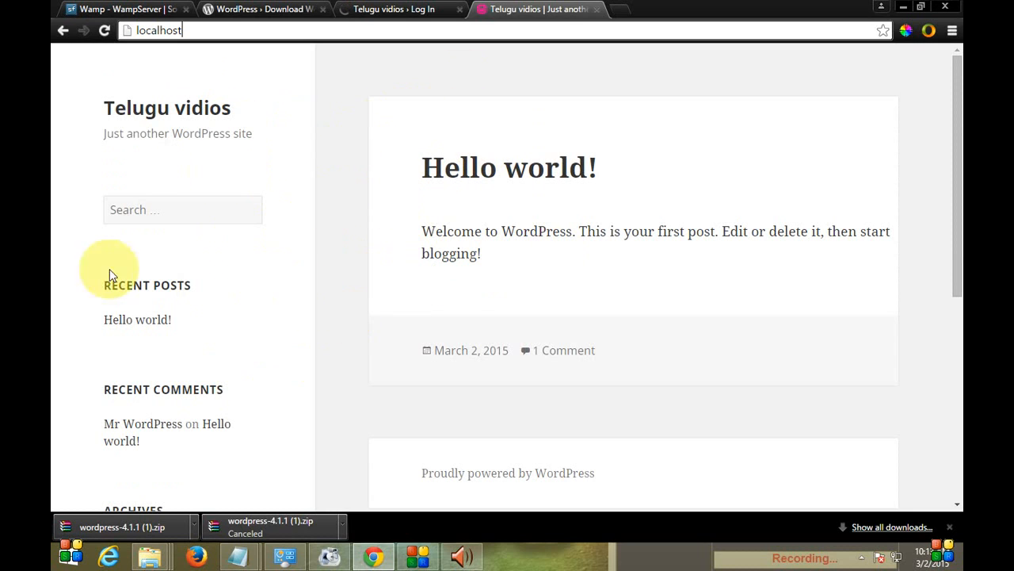
scroll(150, 235, "down", 5)
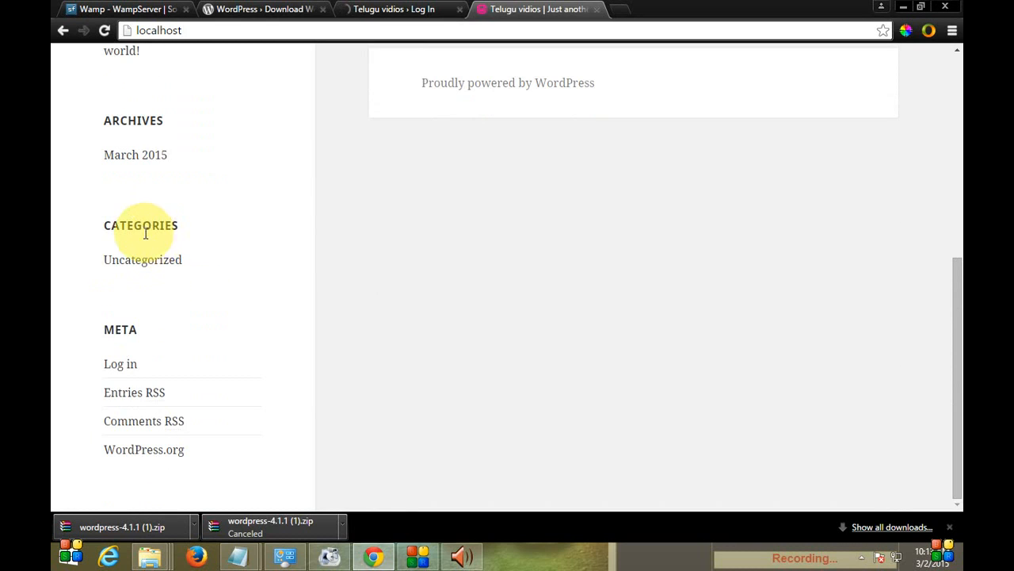
scroll(198, 214, "up", 5)
Return to the WordPress admin dashboard and let the browser save the login password.
left_click(386, 9)
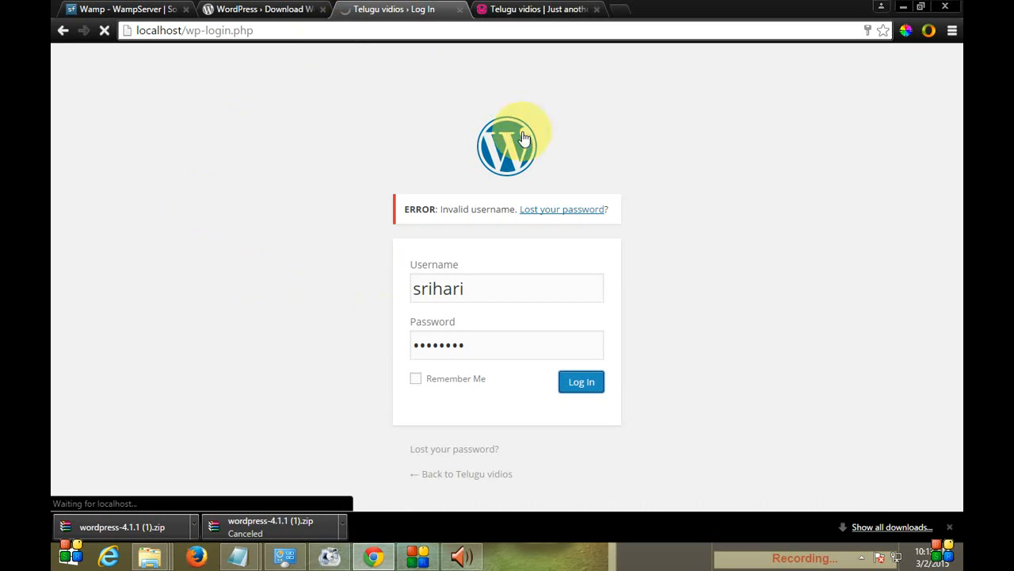
left_click(513, 8)
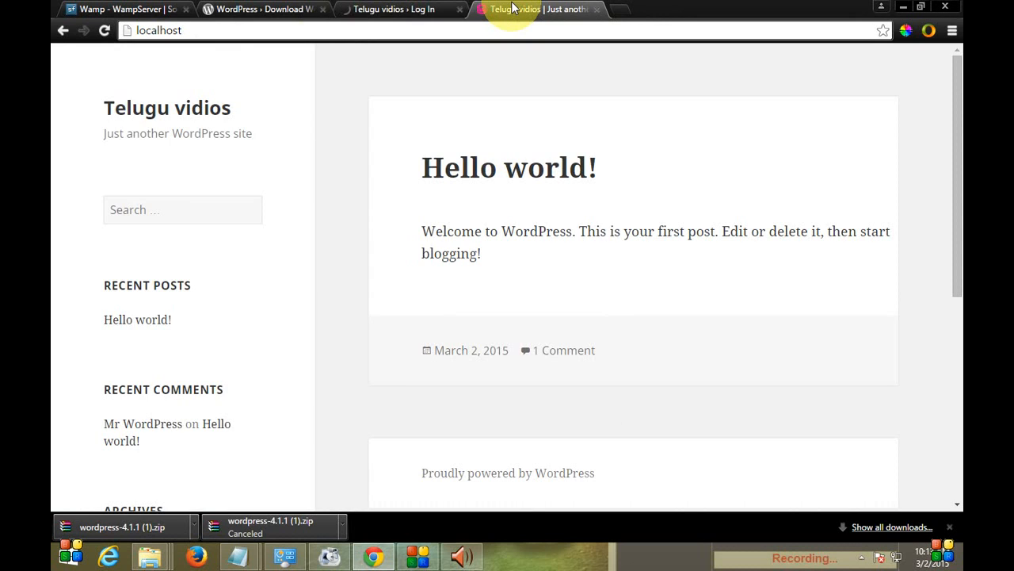
left_click(344, 11)
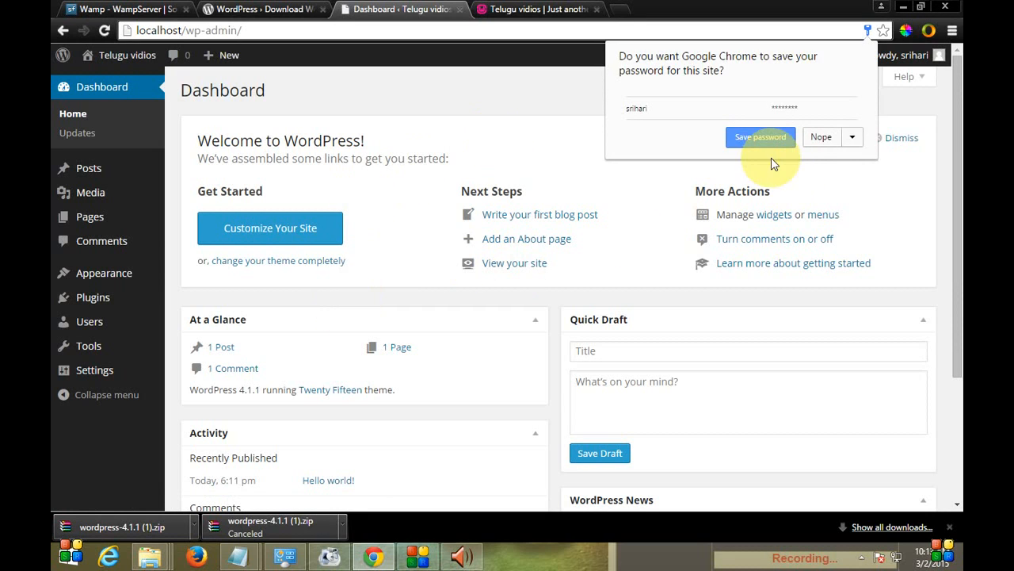
left_click(760, 136)
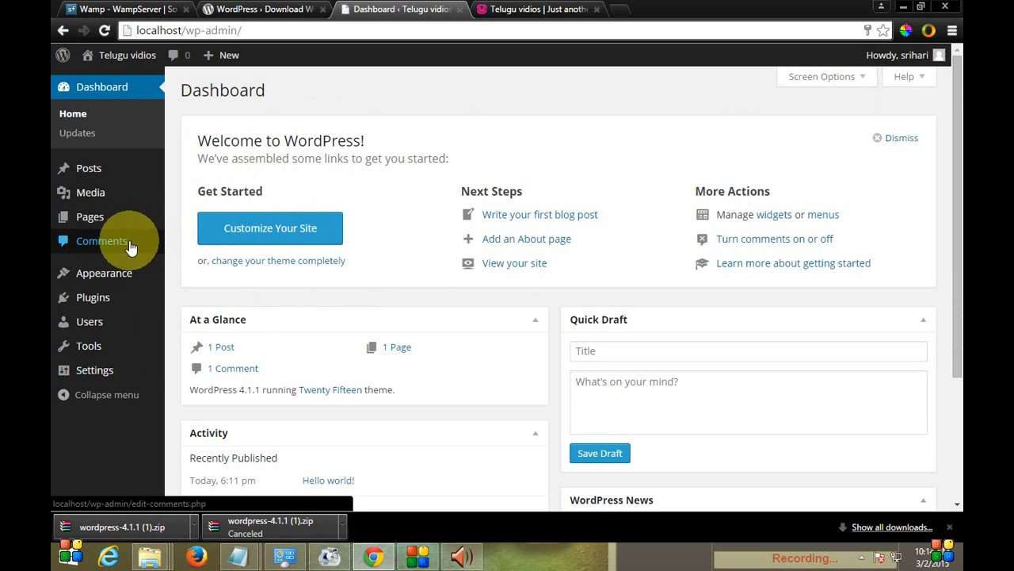
Look over the dashboard's admin sections and open the Themes page under Appearance.
mouse_move(121, 229)
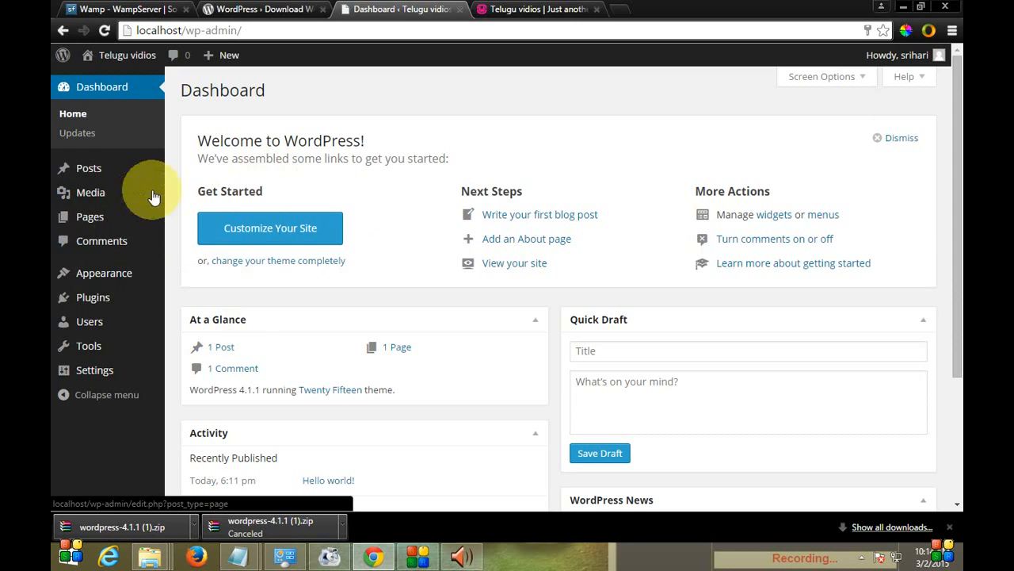
mouse_move(117, 204)
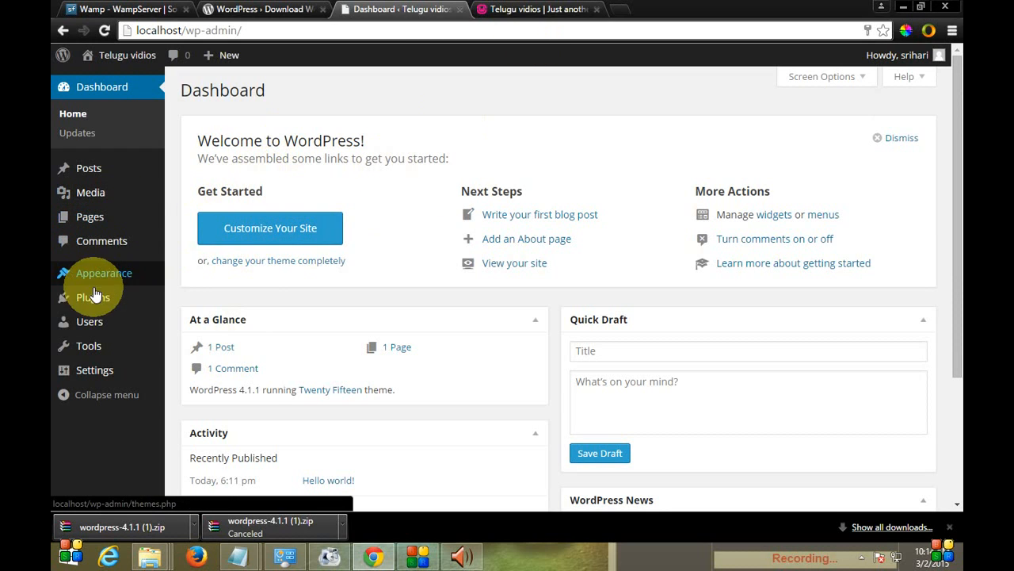
mouse_move(111, 277)
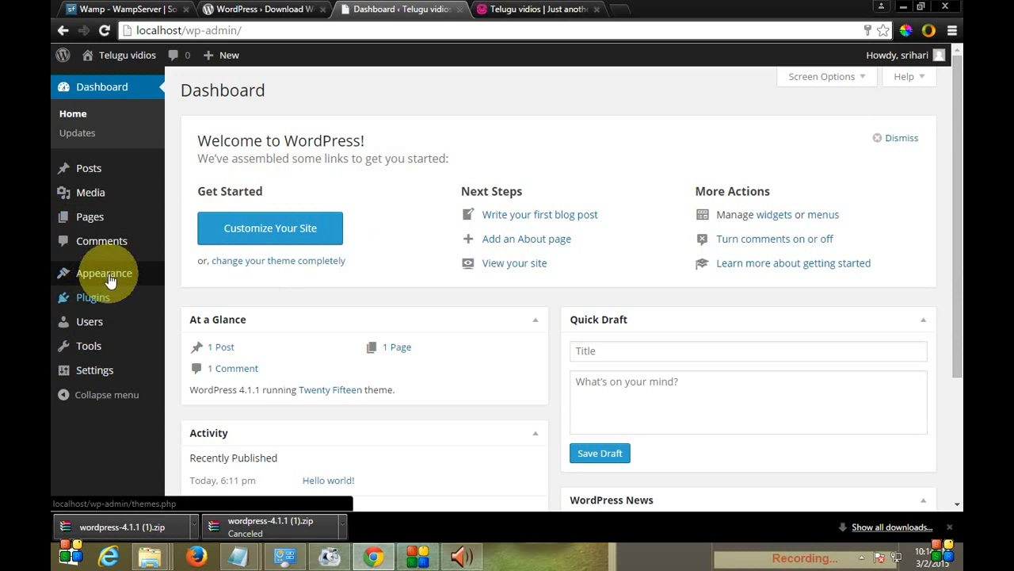
mouse_move(143, 283)
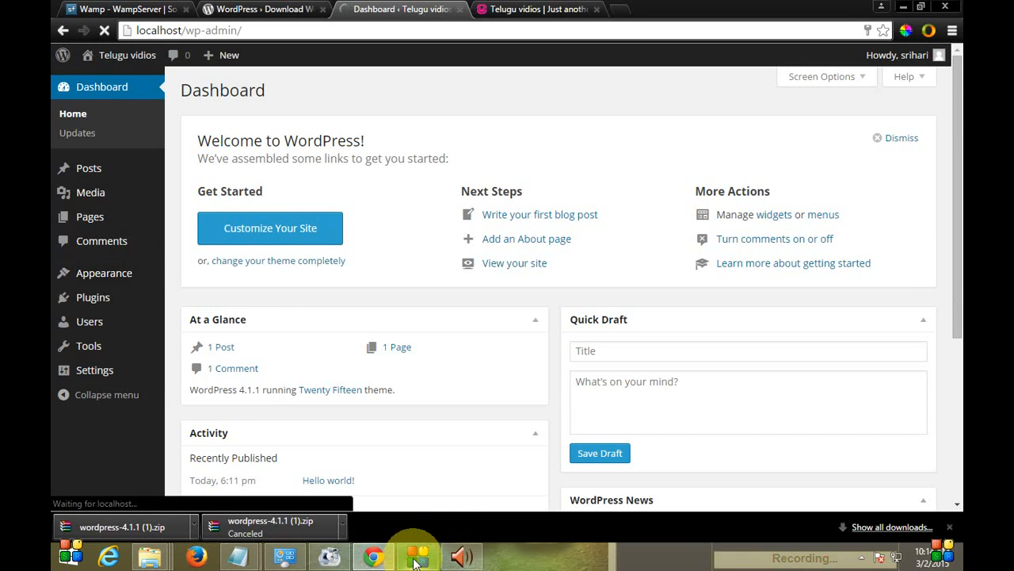
mouse_move(407, 561)
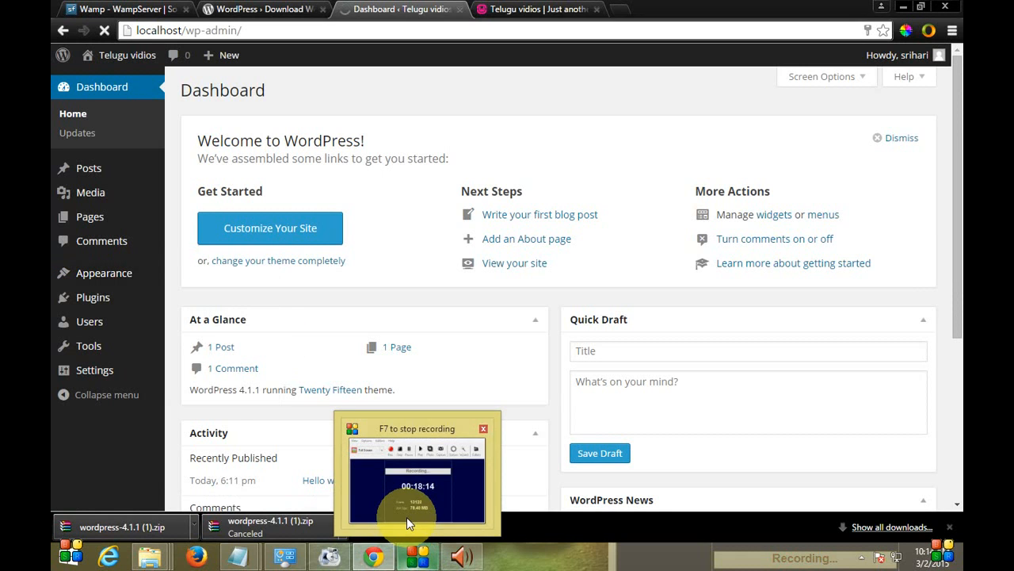
mouse_move(411, 505)
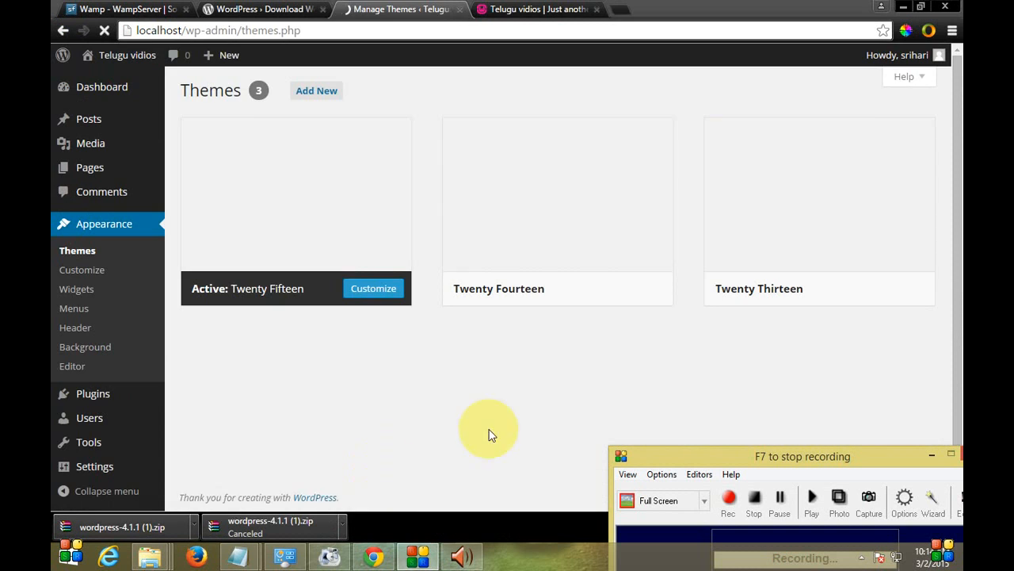
Look over the installed themes, open a live preview of Twenty Fourteen and close it without activating the theme.
mouse_move(389, 182)
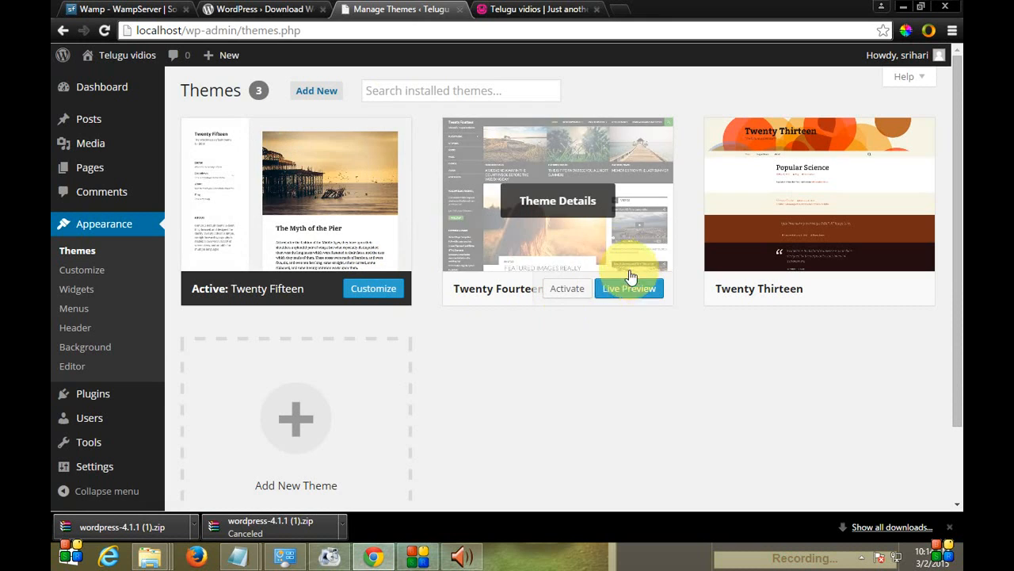
mouse_move(764, 260)
mouse_move(567, 207)
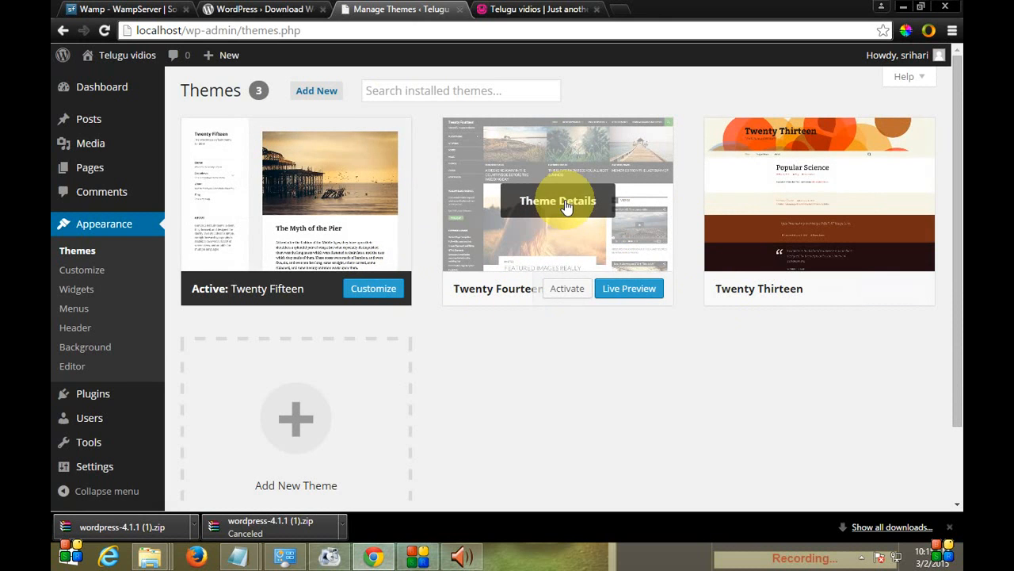
left_click(629, 290)
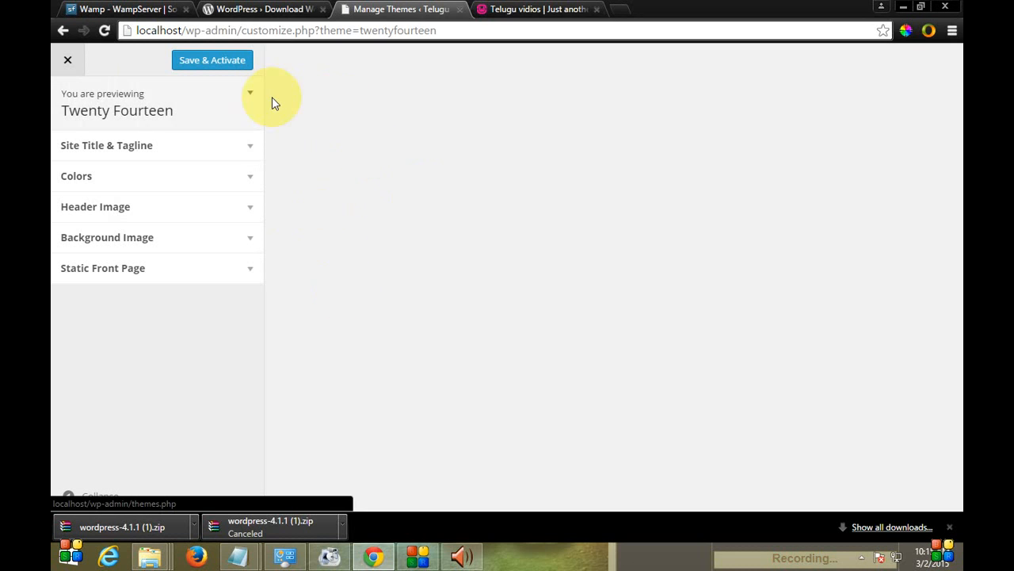
left_click(72, 67)
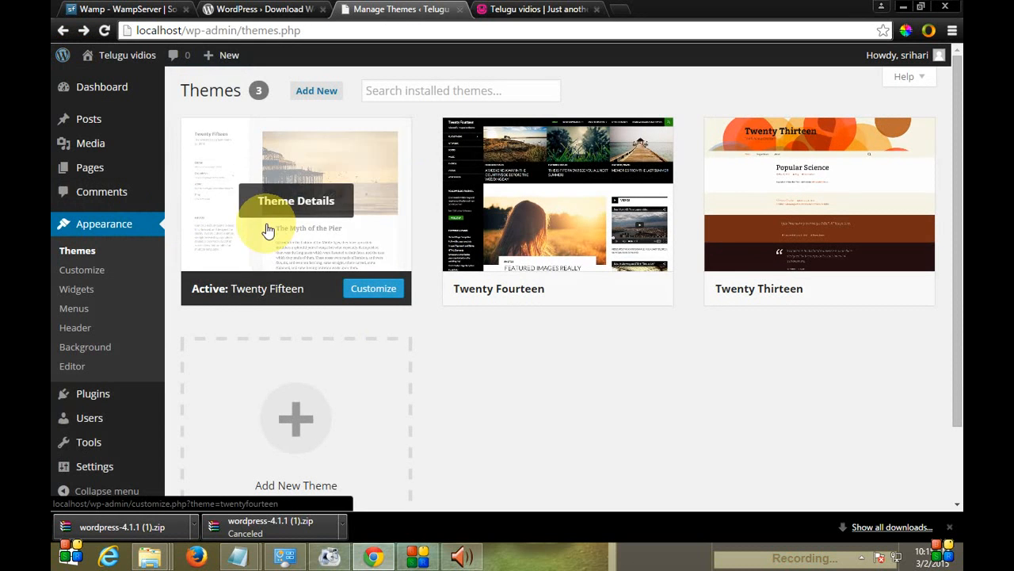
Activate the Twenty Thirteen theme for the site and minimize the screen recorder window.
mouse_move(584, 265)
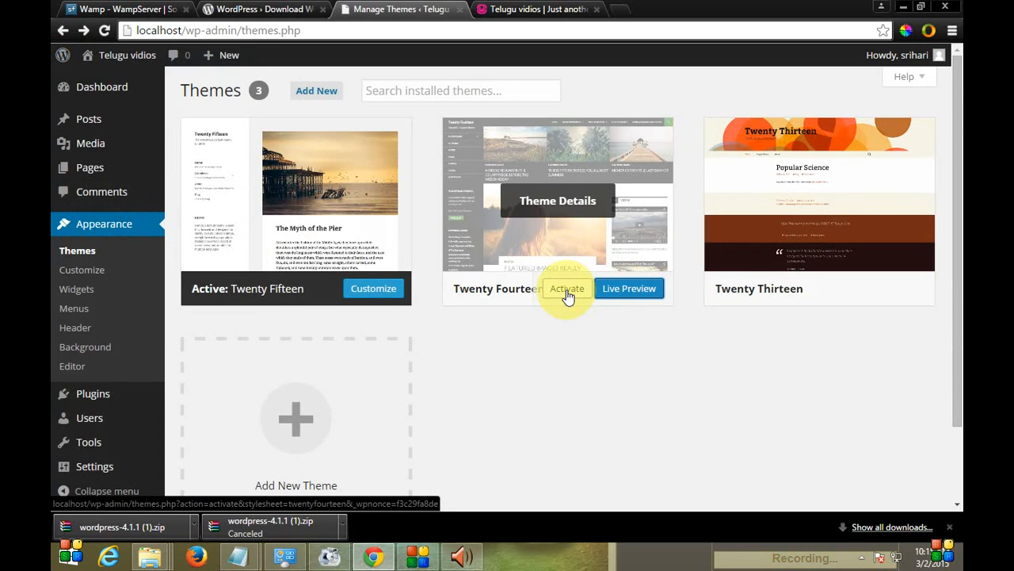
mouse_move(756, 274)
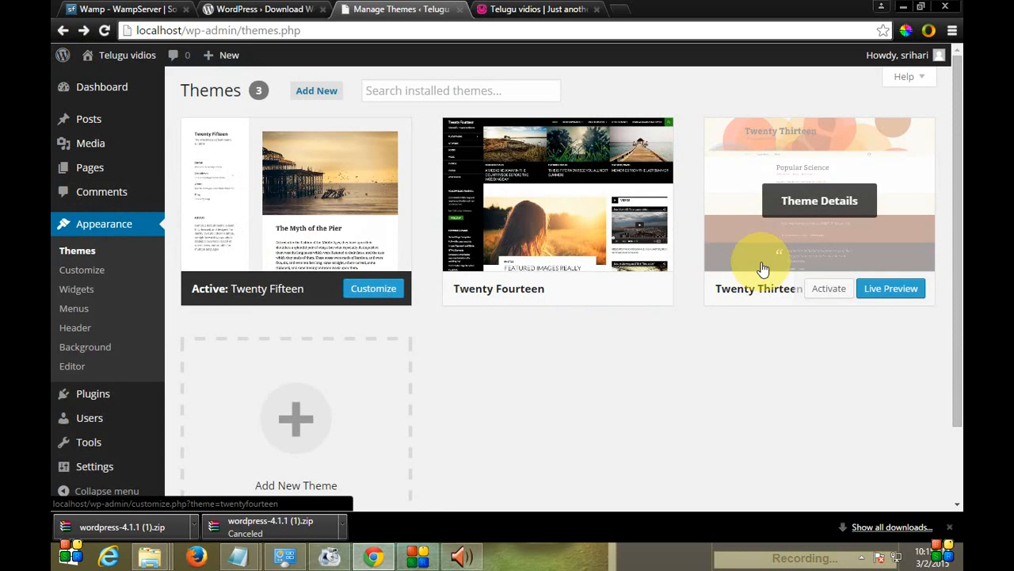
left_click(831, 288)
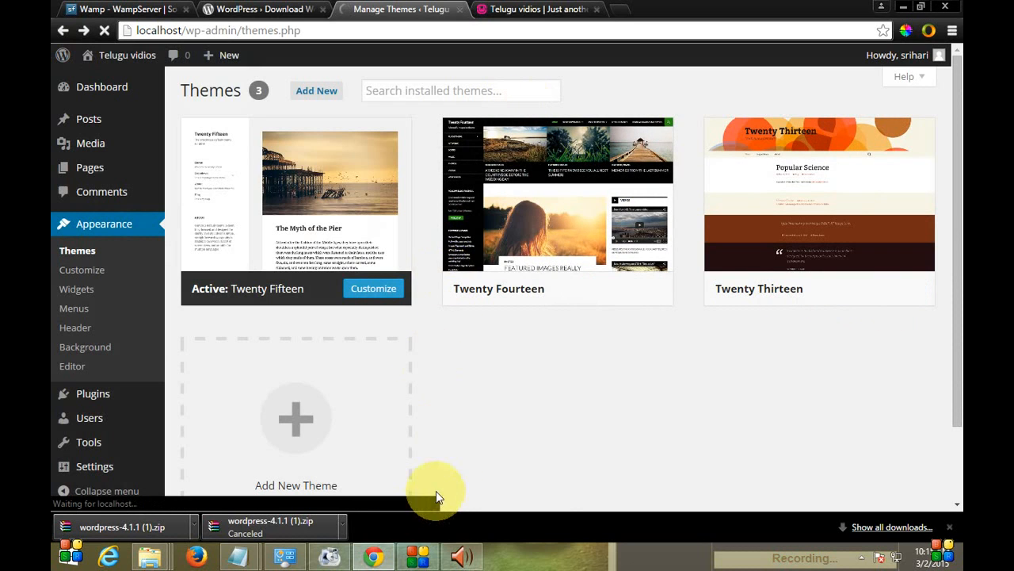
left_click(408, 561)
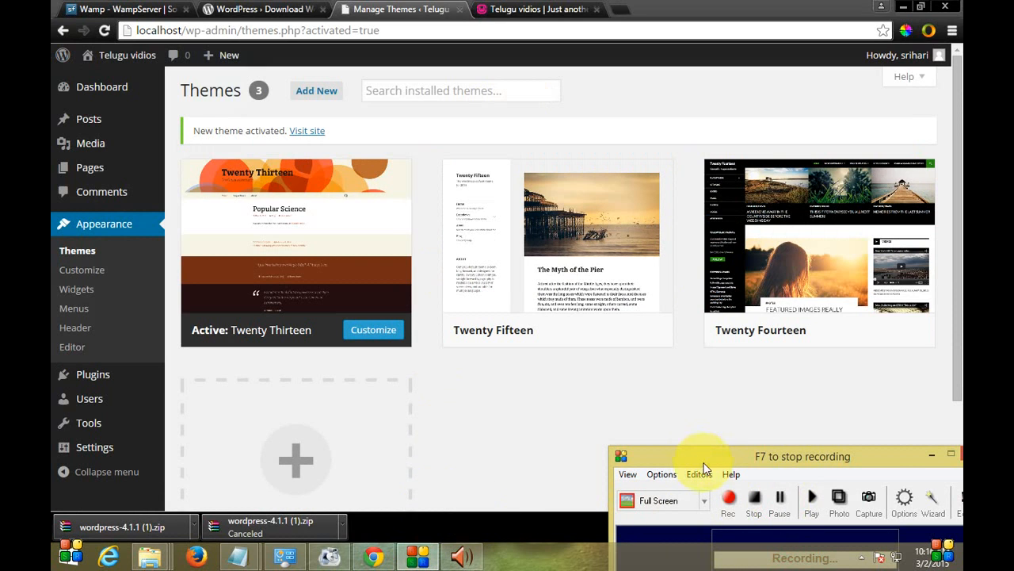
left_click(931, 456)
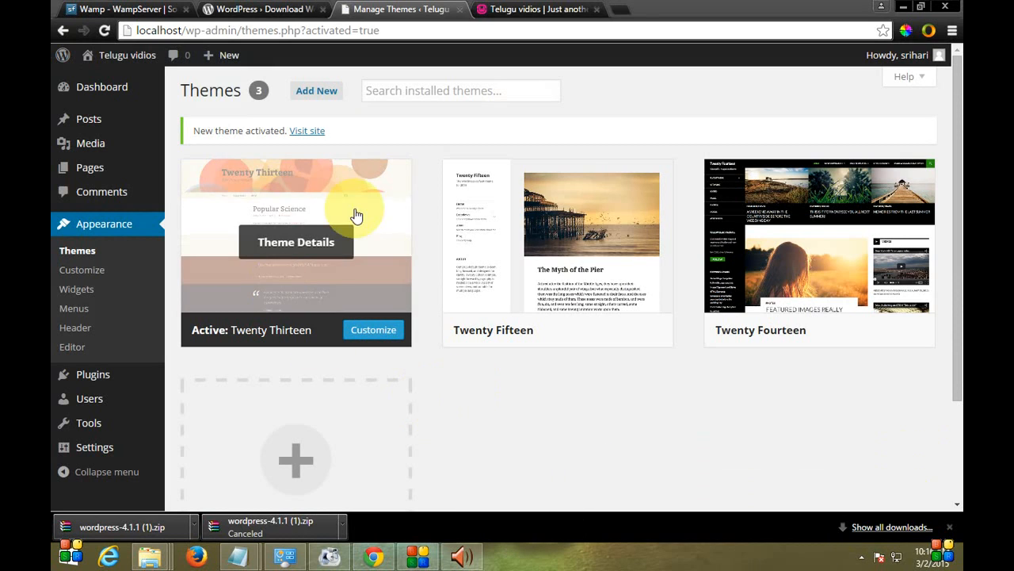
Reload the Telugu vidios front page on localhost to view it with the newly activated theme.
left_click(555, 9)
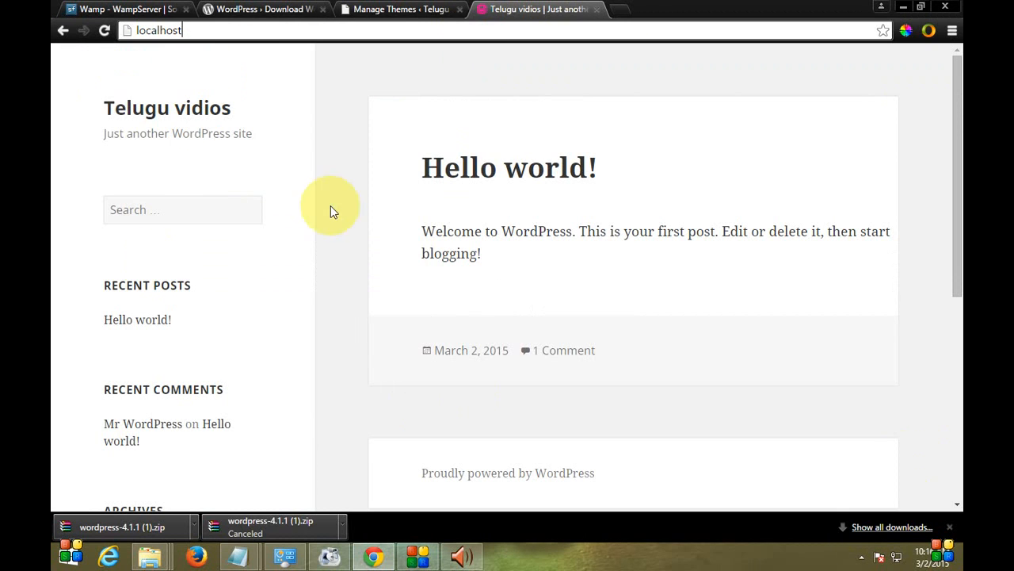
left_click(104, 31)
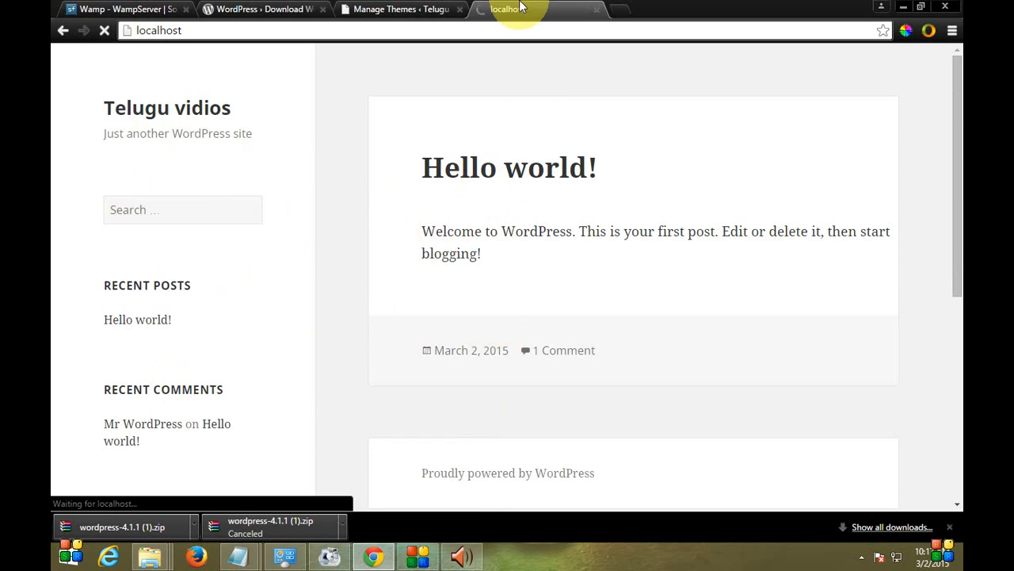
left_click(419, 556)
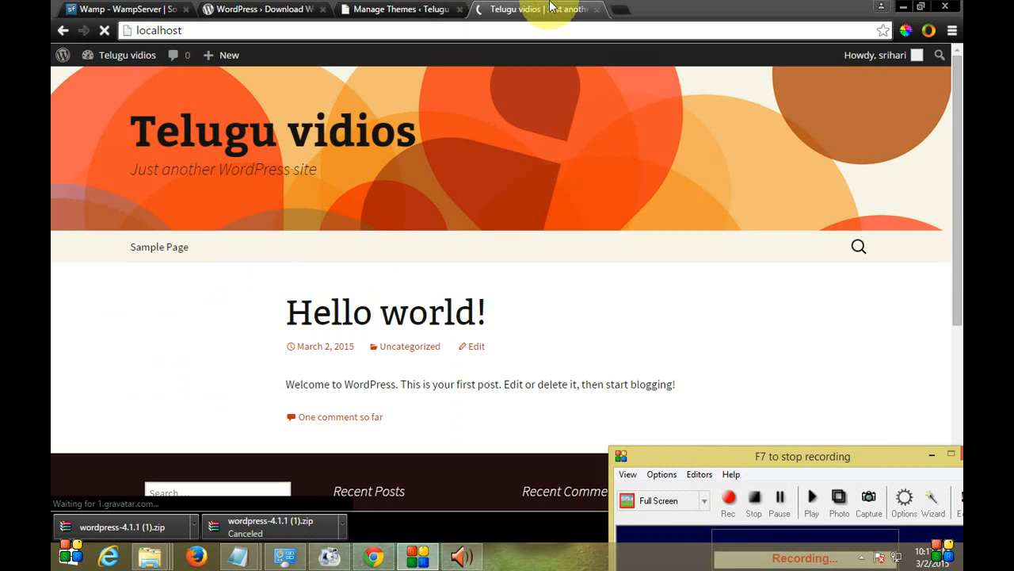
left_click(504, 6)
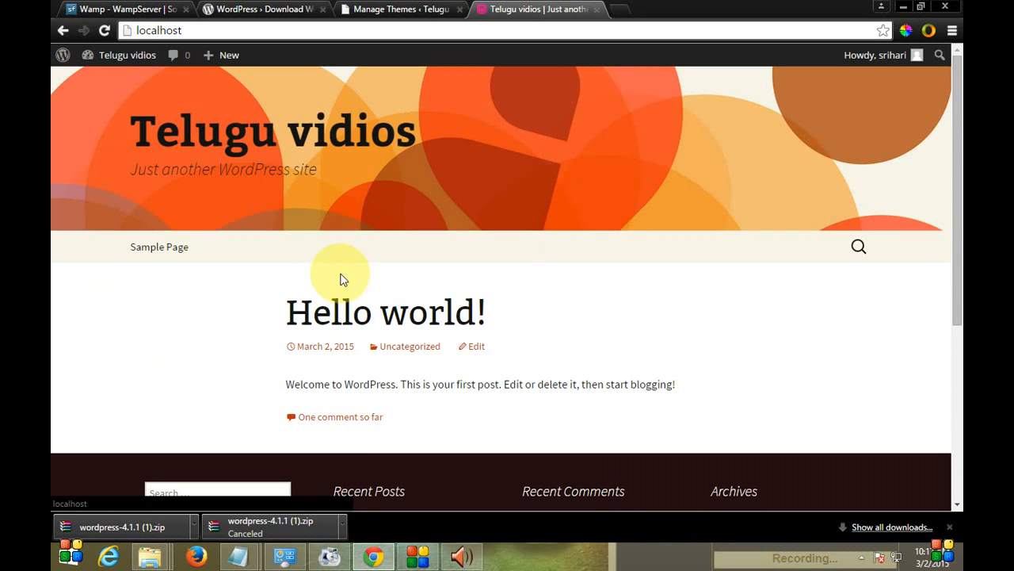
Look over the Telugu vidios front page from the header down to the footer in the Twenty Thirteen theme.
scroll(394, 290, "down", 4)
scroll(347, 248, "up", 4)
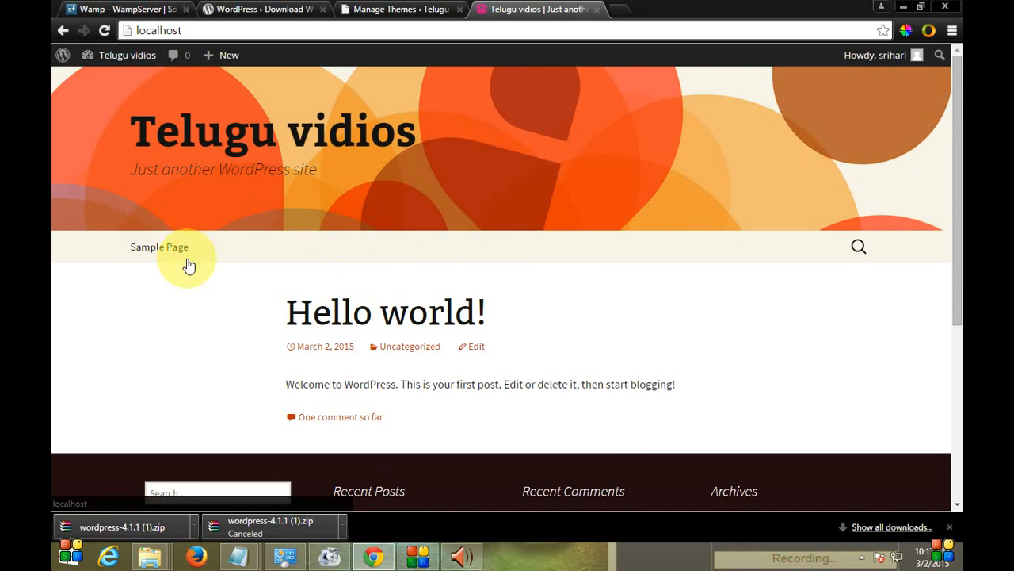
scroll(166, 307, "down", 4)
scroll(149, 294, "up", 4)
scroll(151, 299, "down", 2)
scroll(142, 308, "up", 2)
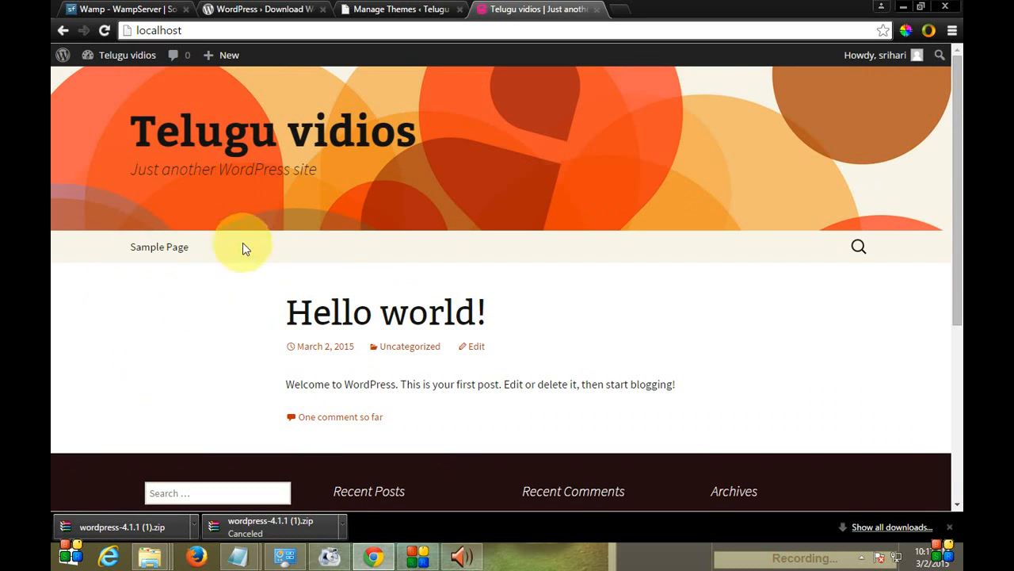
Compare the admin area's Themes page and sections such as Posts with the Telugu vidios front page, ending on the front page.
left_click(412, 10)
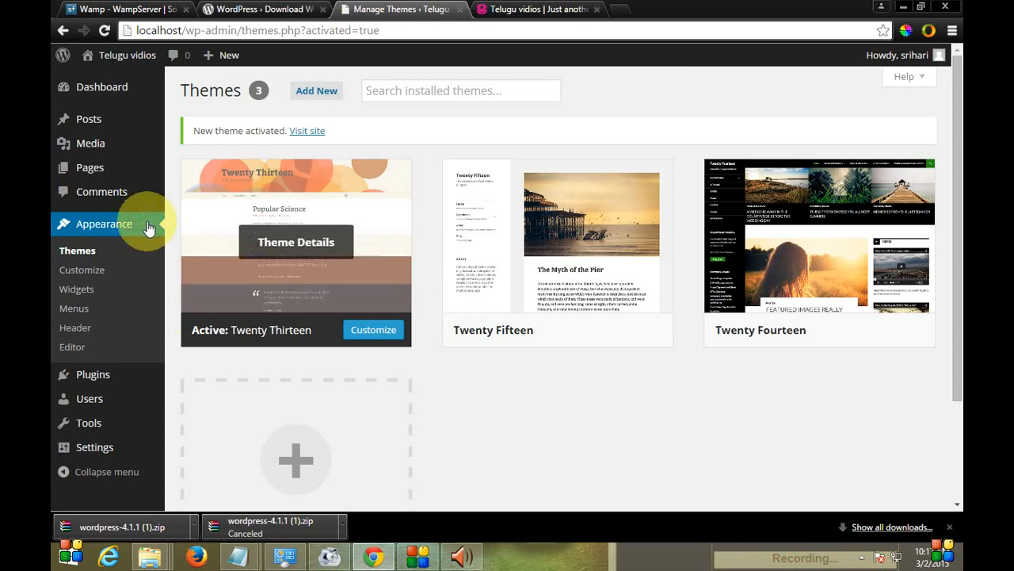
left_click(531, 9)
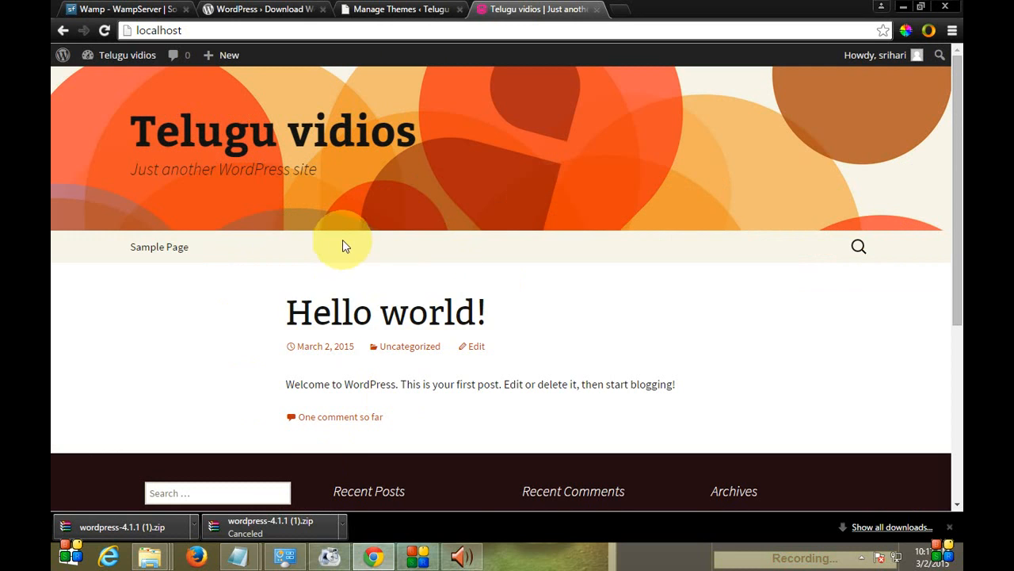
left_click(397, 8)
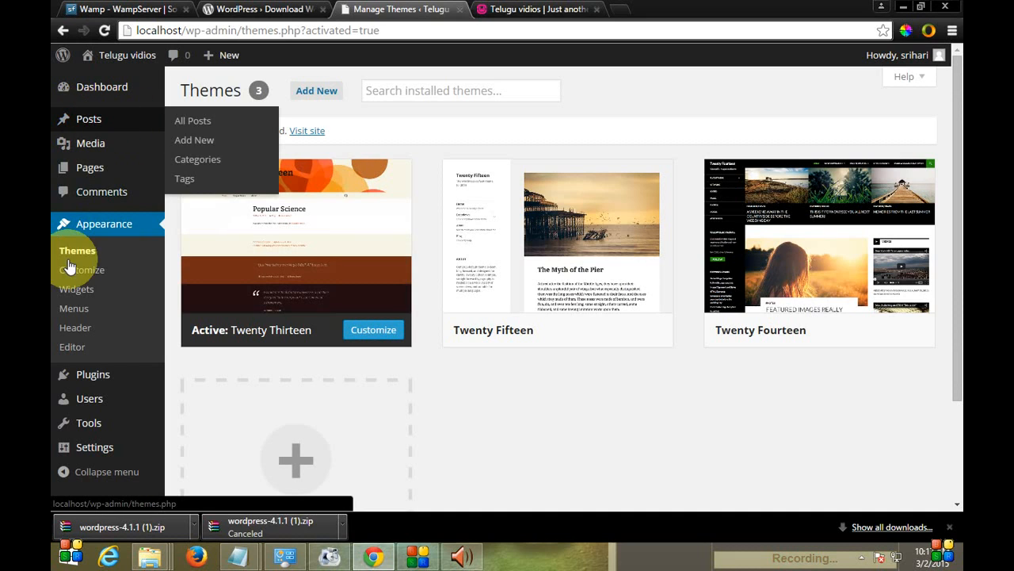
mouse_move(93, 124)
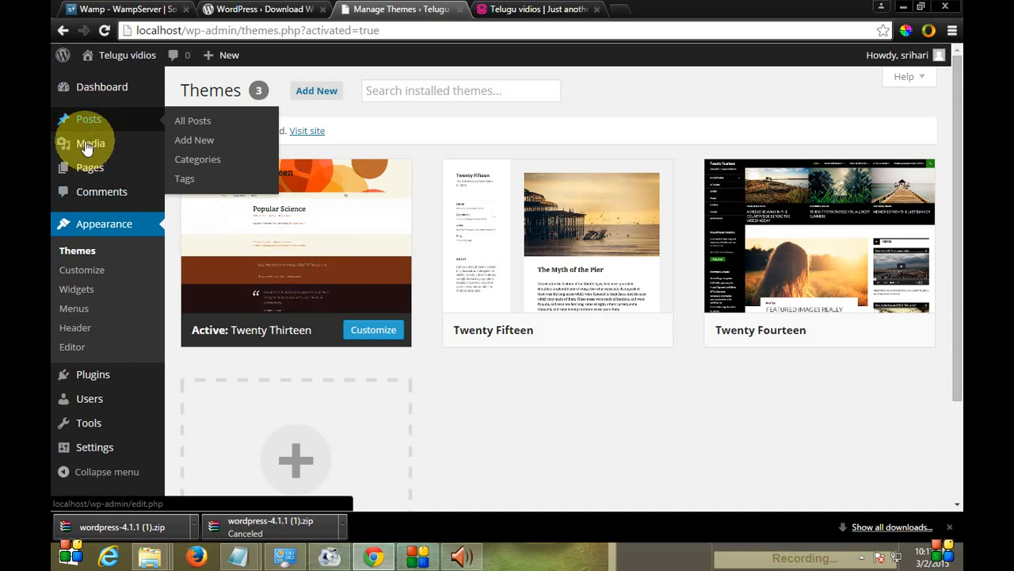
left_click(530, 9)
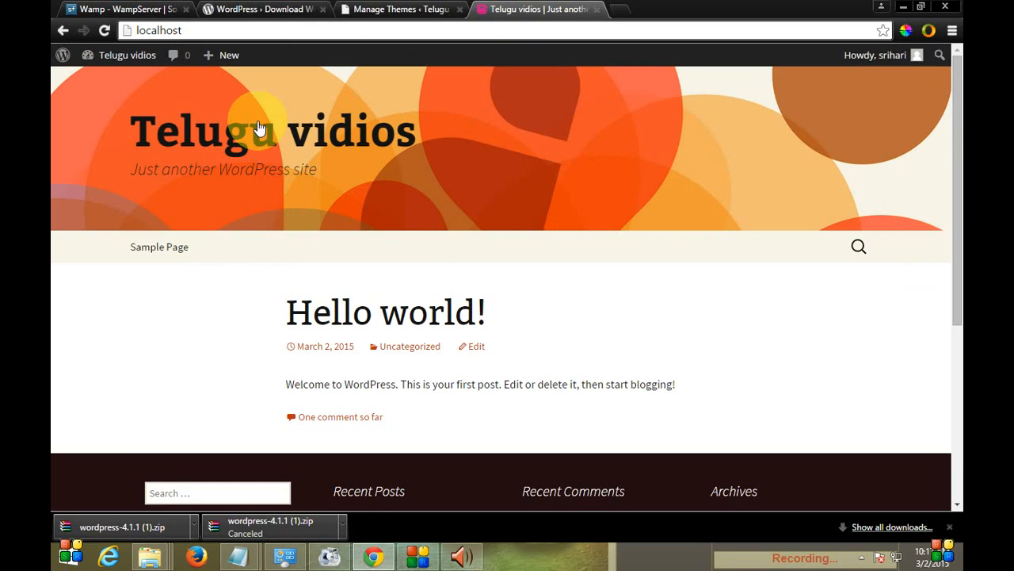